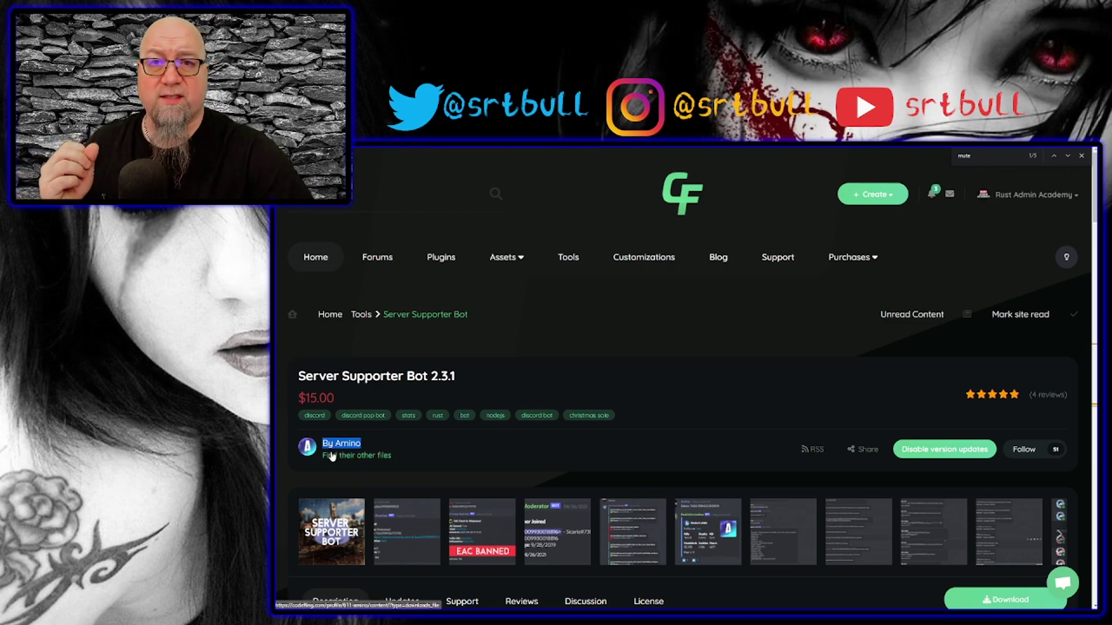
Highlight the Server Supporter Bot's $15.00 price and bring the Buy Now and About section into view.
{"action": "left_click_drag", "start_coordinate": [347, 397], "coordinate": [296, 401]}
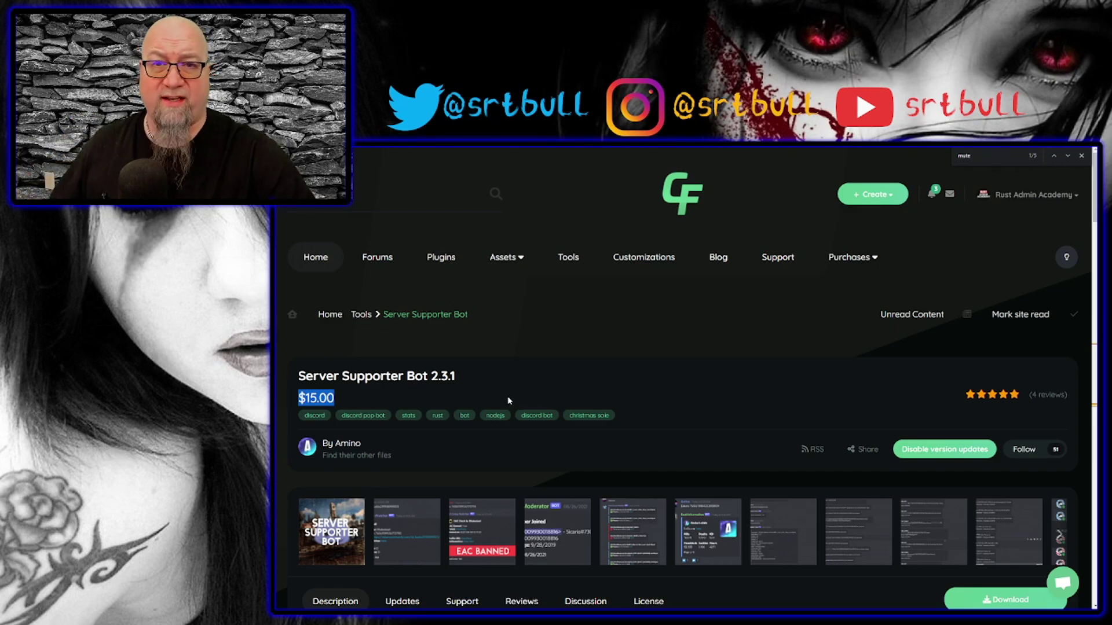
{"action": "scroll", "coordinate": [509, 401], "scroll_direction": "down", "scroll_amount": 2}
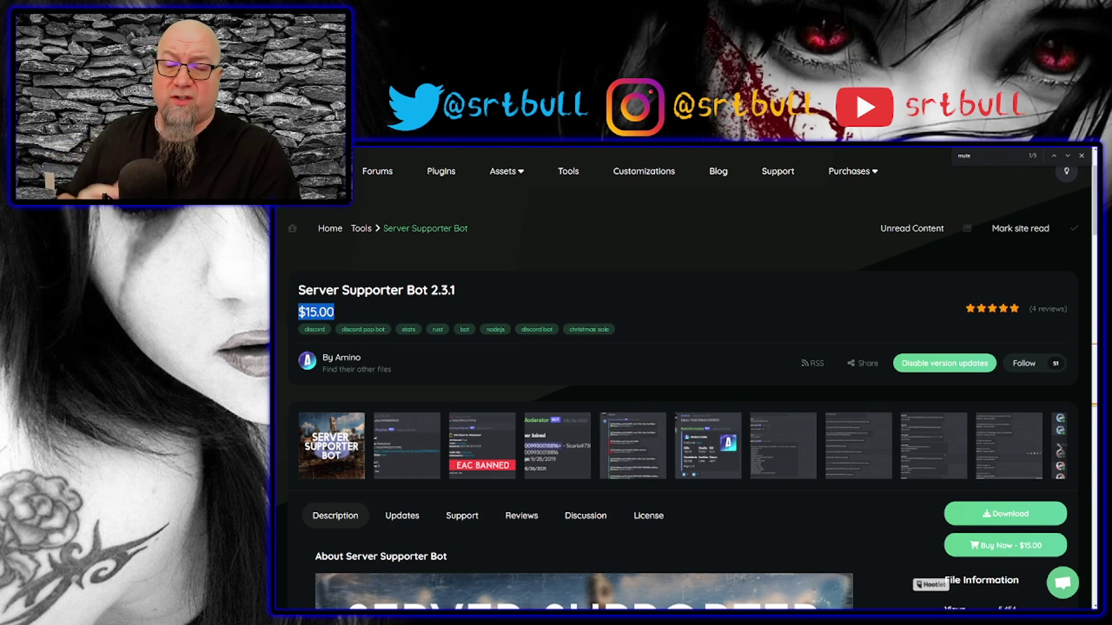
Download the Server Supporter Bot from Codefling as ServerSupporterBot.zip into Downloads\New.
{"action": "left_click", "coordinate": [702, 267]}
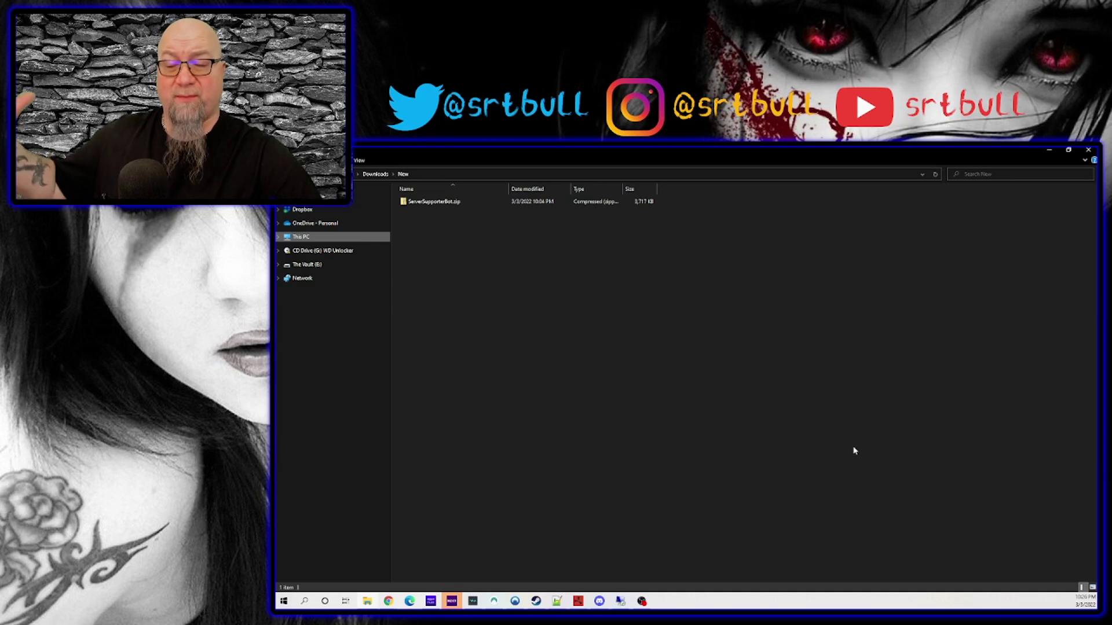
Snap Explorer beside the panel and drag ServerSupporterBot.zip into the server's container folder.
{"action": "key", "text": "super+Right"}
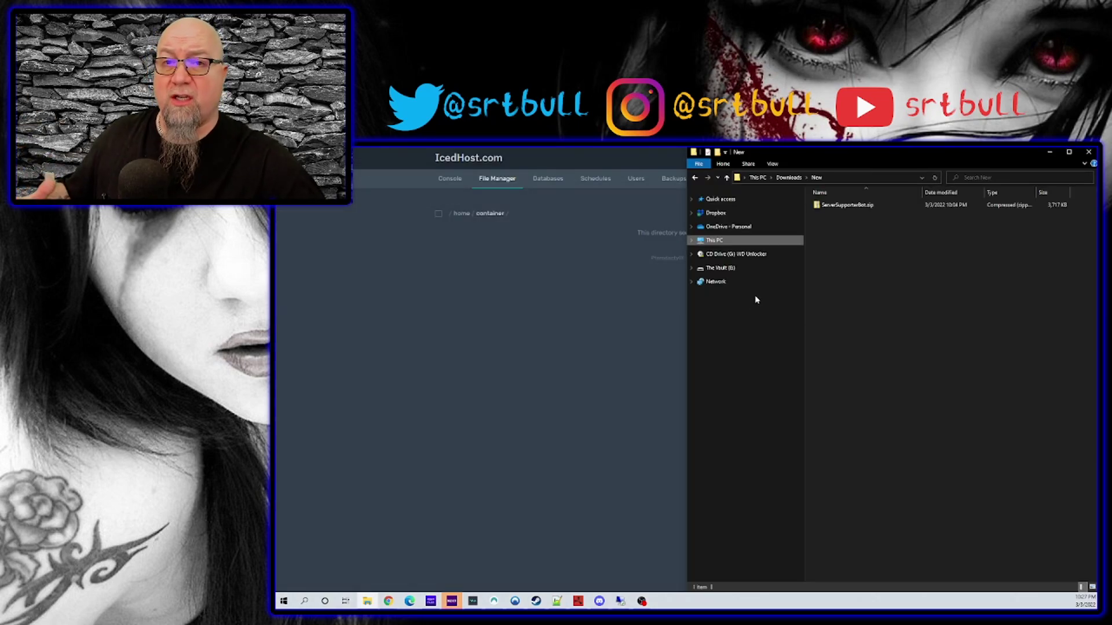
{"action": "left_click", "coordinate": [845, 207]}
{"action": "left_click_drag", "start_coordinate": [845, 206], "coordinate": [609, 391]}
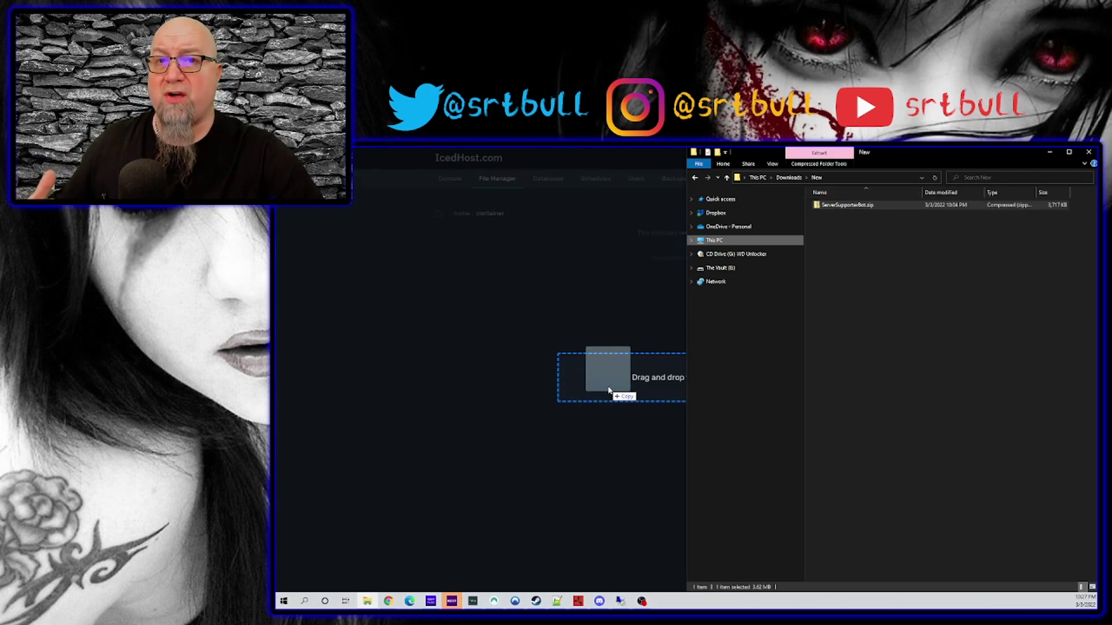
{"action": "left_click_drag", "start_coordinate": [609, 391], "coordinate": [609, 391]}
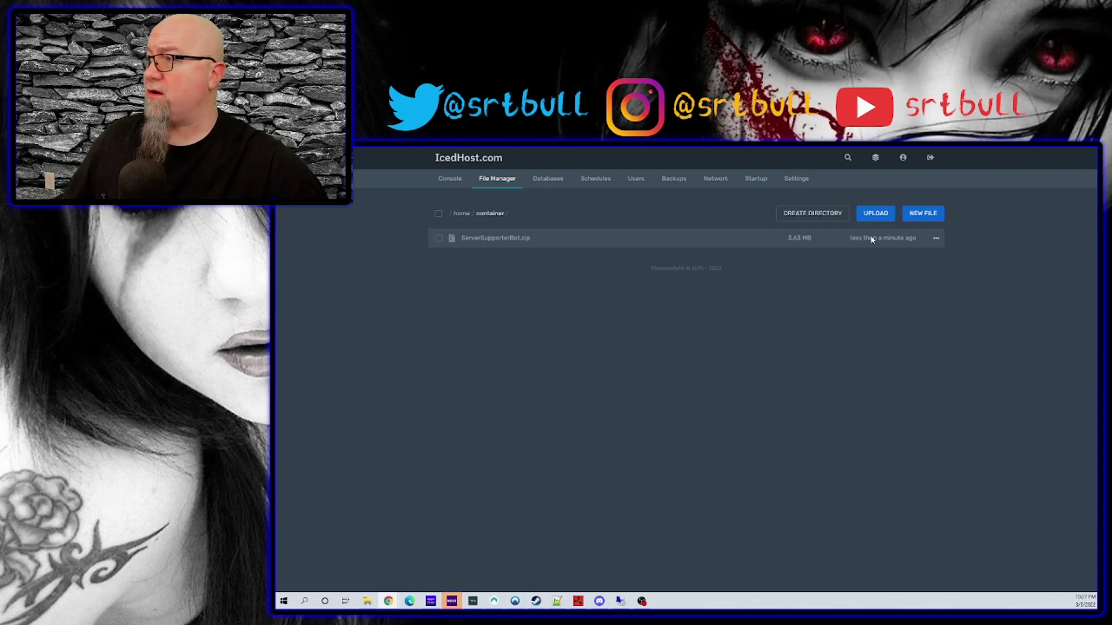
Unarchive ServerSupporterBot.zip into the container folder, then delete the zip.
{"action": "left_click", "coordinate": [936, 238]}
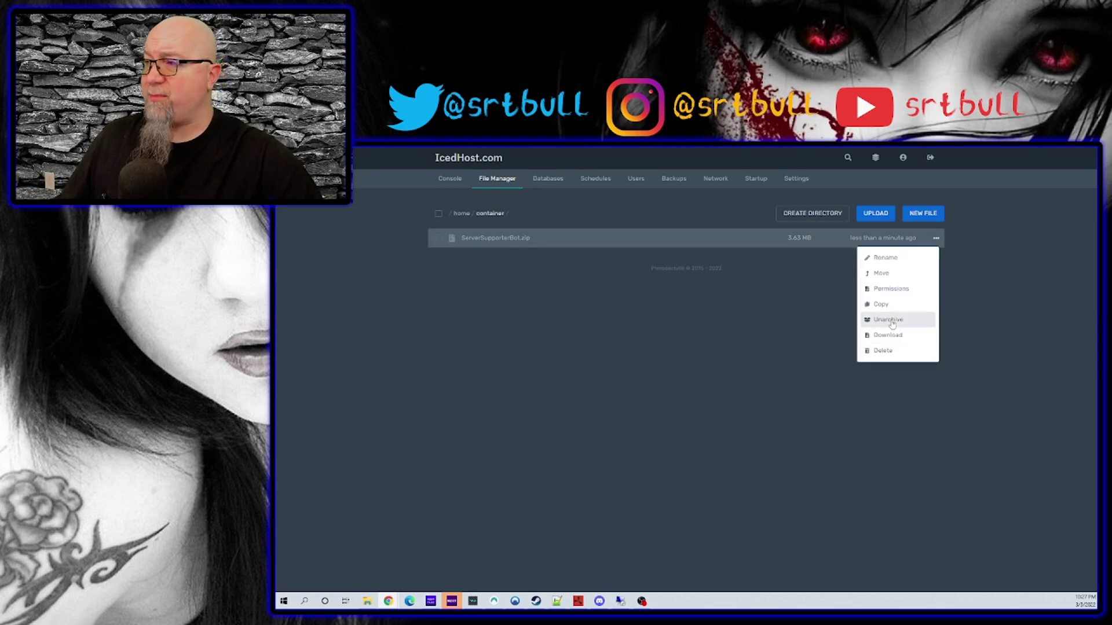
{"action": "left_click", "coordinate": [893, 325]}
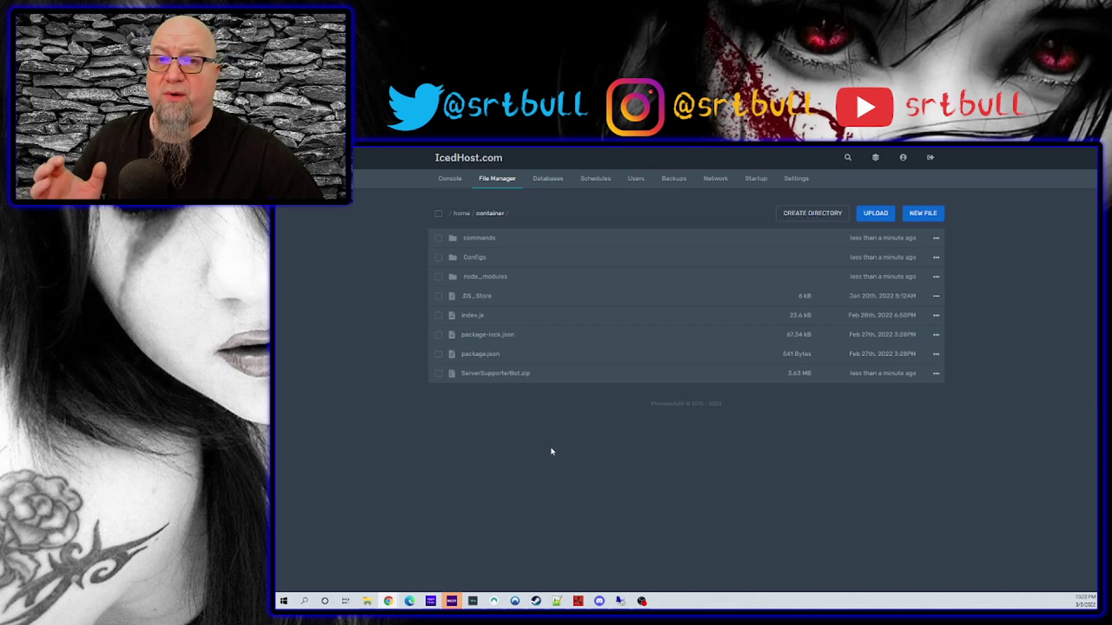
{"action": "left_click", "coordinate": [936, 373]}
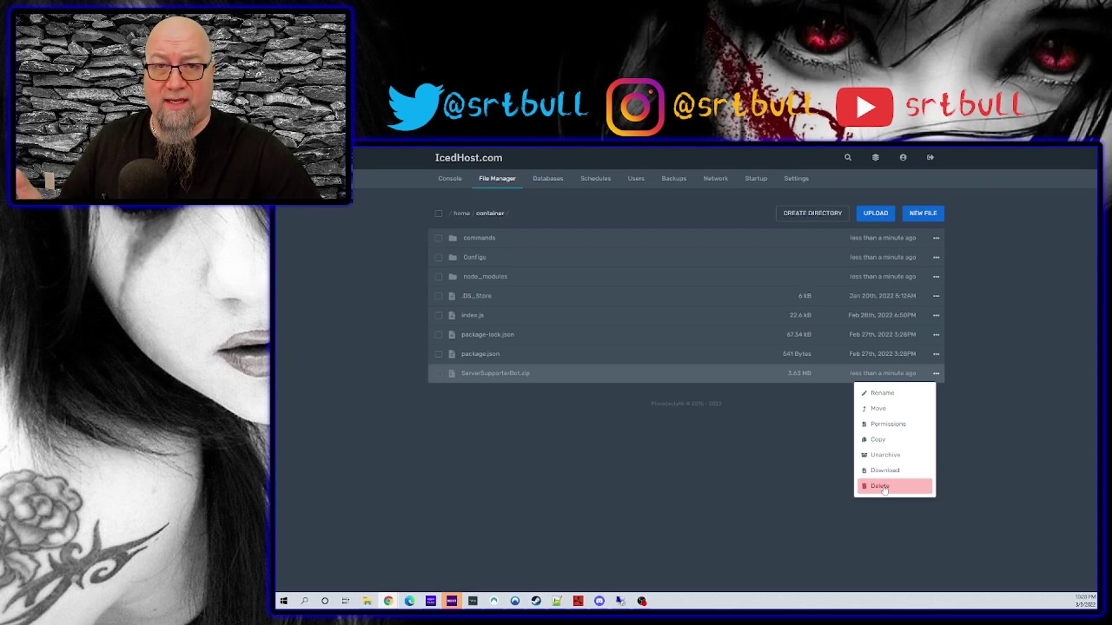
{"action": "left_click", "coordinate": [881, 486]}
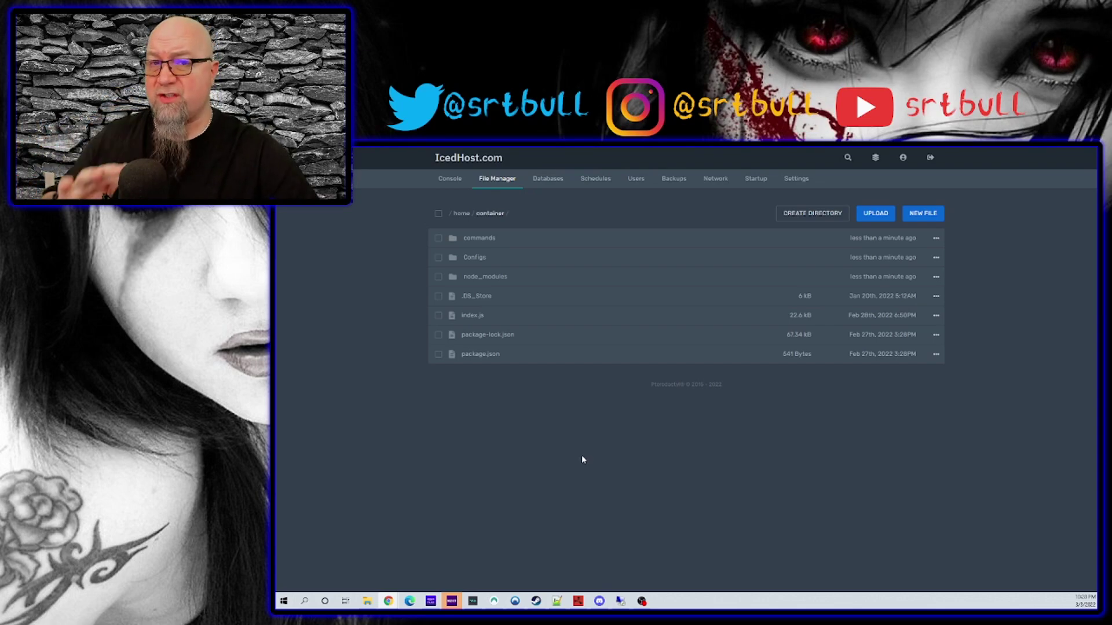
Open Configs/config1.json in the panel's file editor.
{"action": "left_click", "coordinate": [474, 258]}
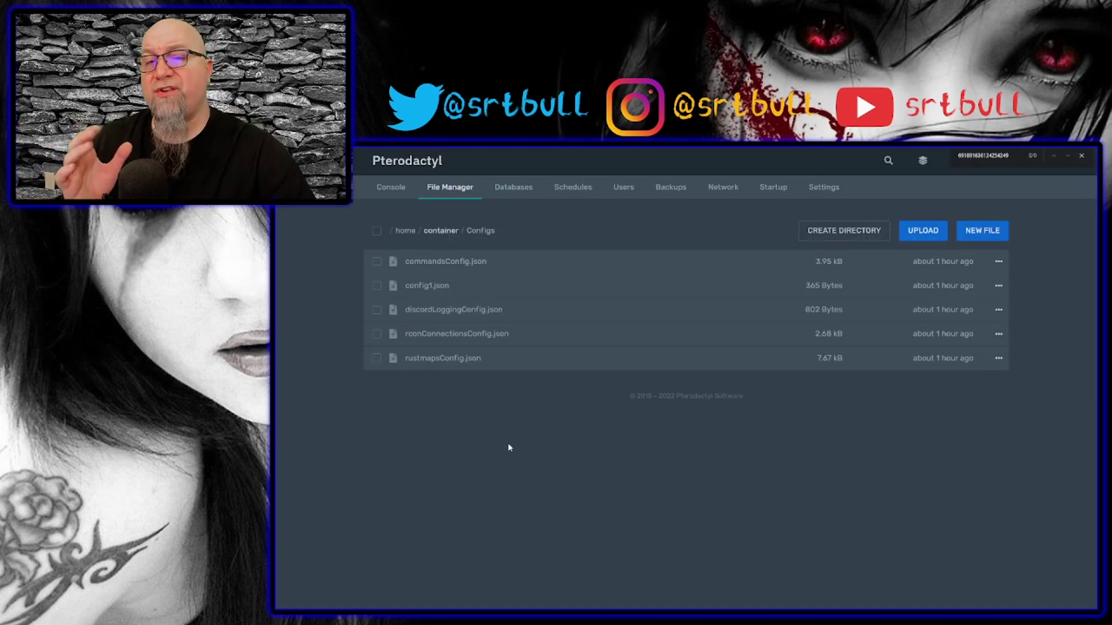
{"action": "left_click", "coordinate": [426, 286]}
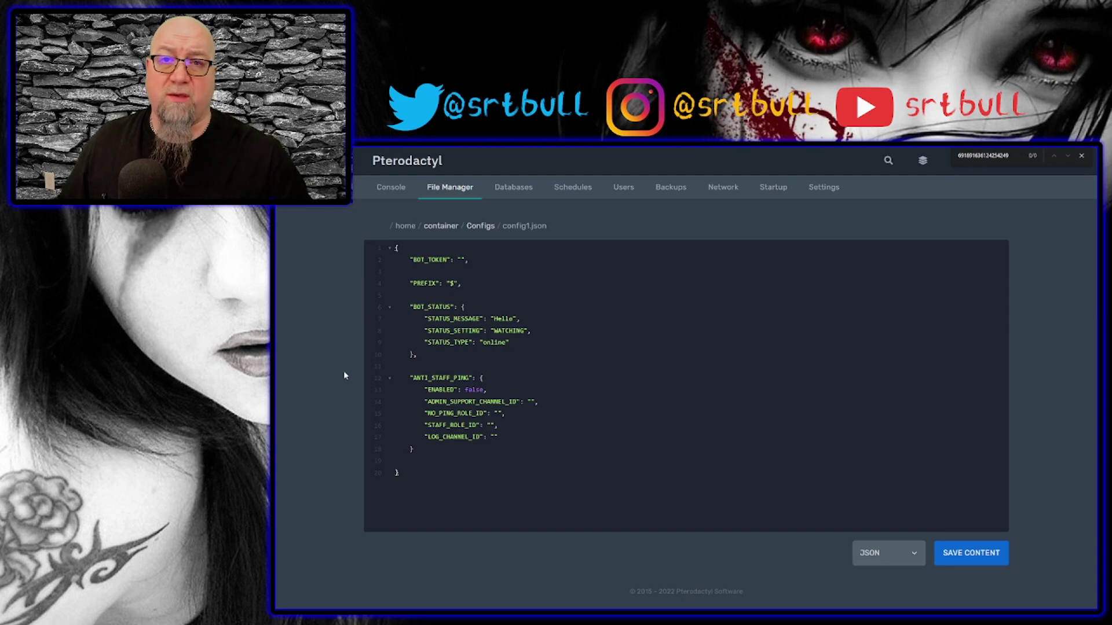
Highlight the BOT_TOKEN, BOT_STATUS and ANTI_STAFF_PING settings, then switch to the Developer Portal.
{"action": "left_click_drag", "start_coordinate": [406, 260], "coordinate": [521, 270]}
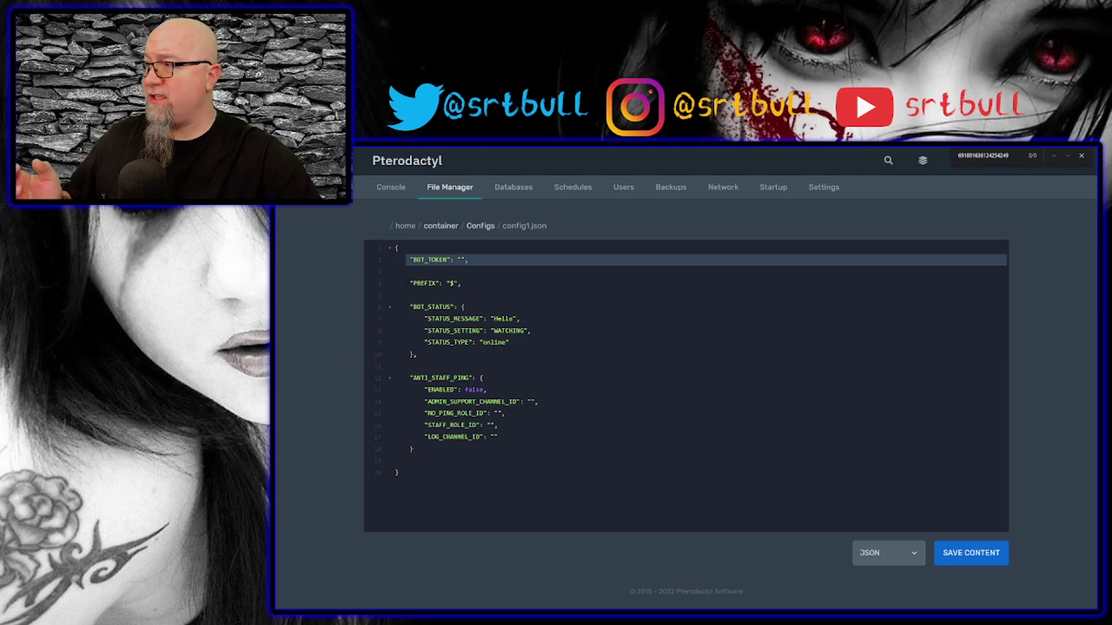
{"action": "left_click_drag", "start_coordinate": [406, 283], "coordinate": [462, 283]}
{"action": "left_click_drag", "start_coordinate": [396, 307], "coordinate": [577, 350]}
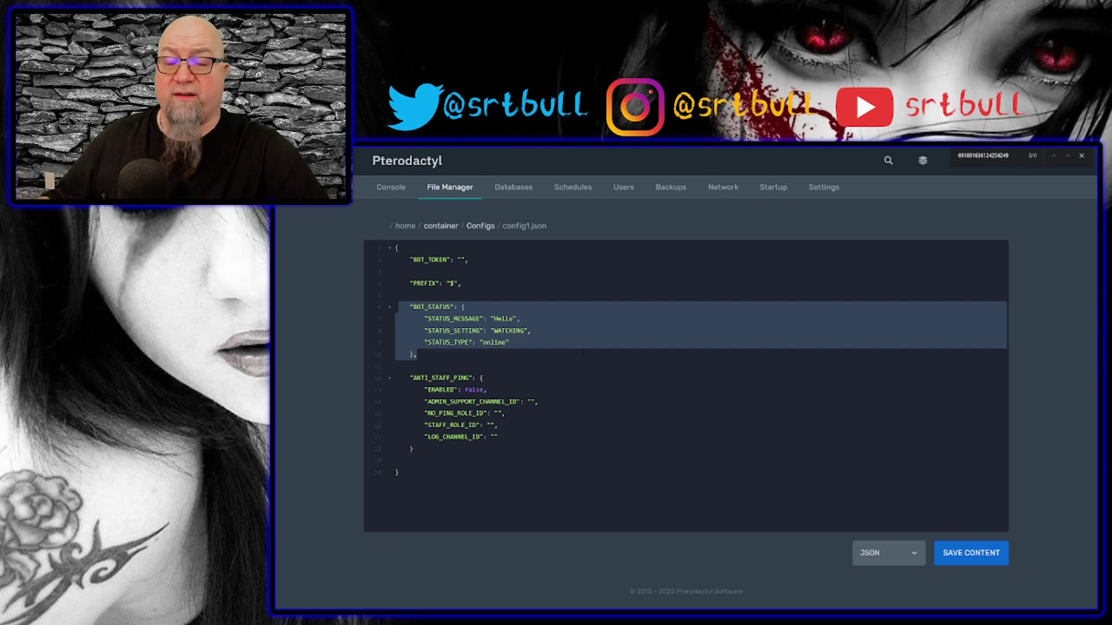
{"action": "left_click_drag", "start_coordinate": [407, 377], "coordinate": [543, 437]}
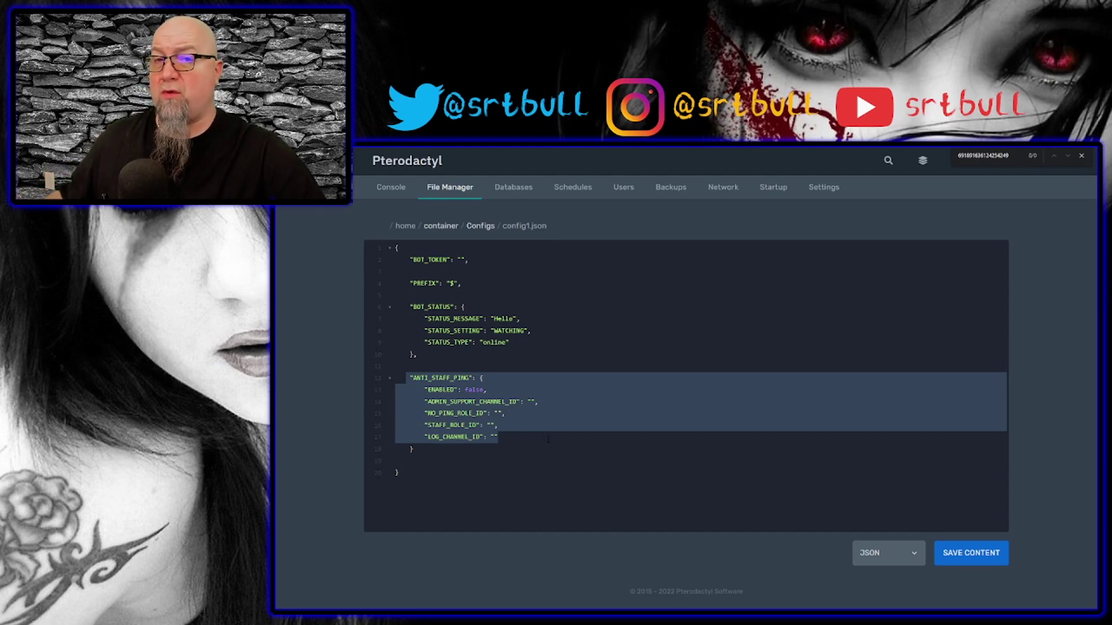
{"action": "left_click", "coordinate": [613, 430]}
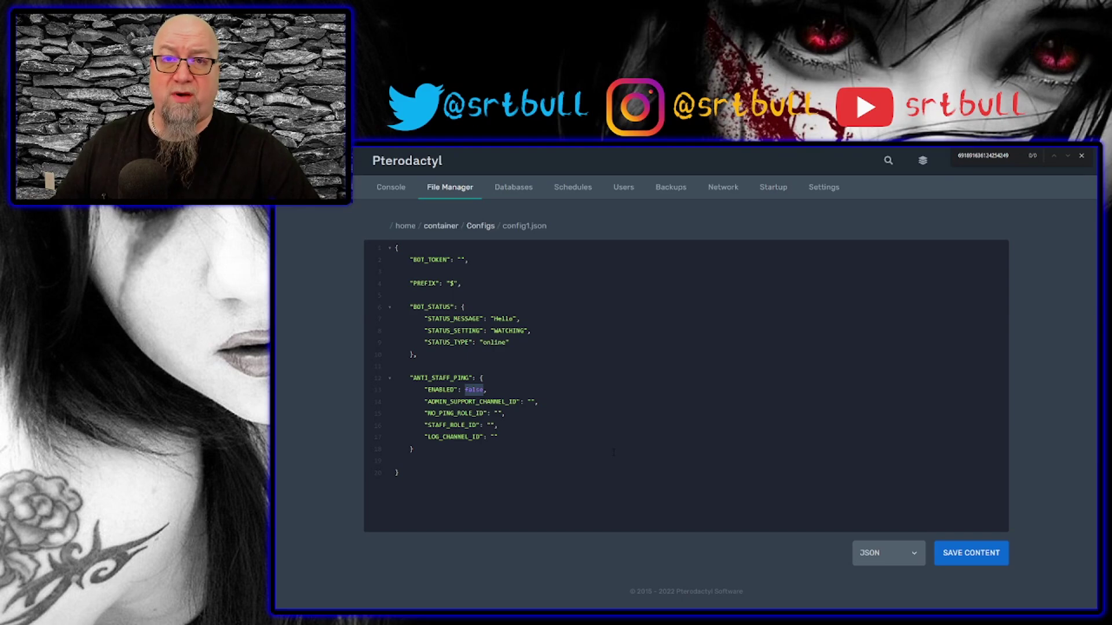
{"action": "left_click", "coordinate": [613, 452]}
{"action": "left_click_drag", "start_coordinate": [412, 259], "coordinate": [499, 272]}
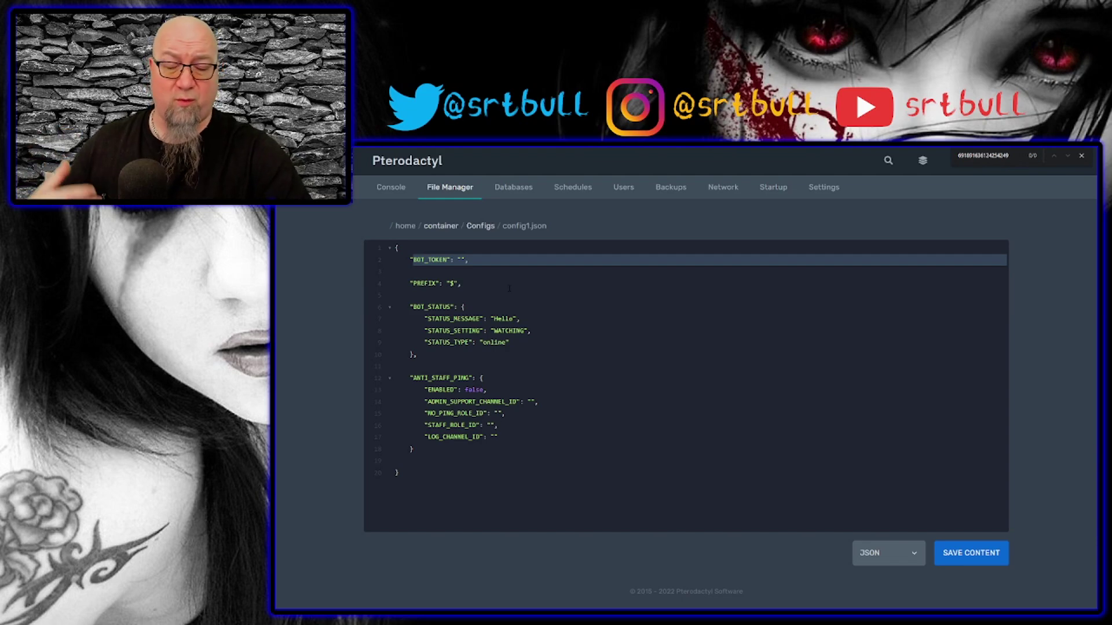
{"action": "key", "text": "alt+Tab"}
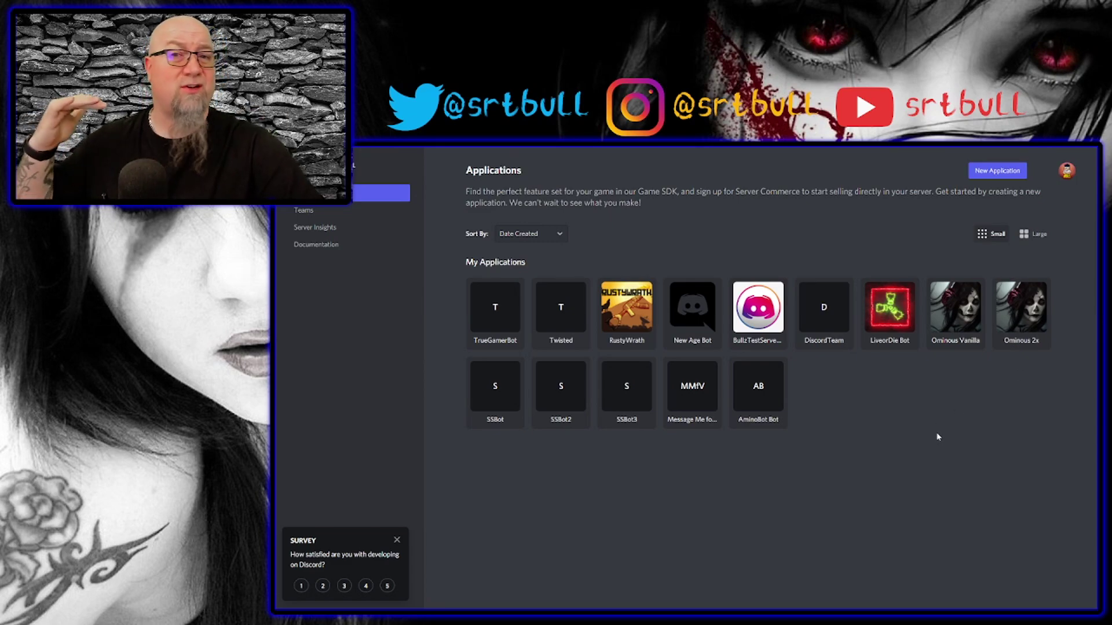
Create a new Discord application named 'YouTube Test Bot'.
{"action": "left_click_drag", "start_coordinate": [932, 439], "coordinate": [525, 301]}
{"action": "left_click", "coordinate": [990, 172]}
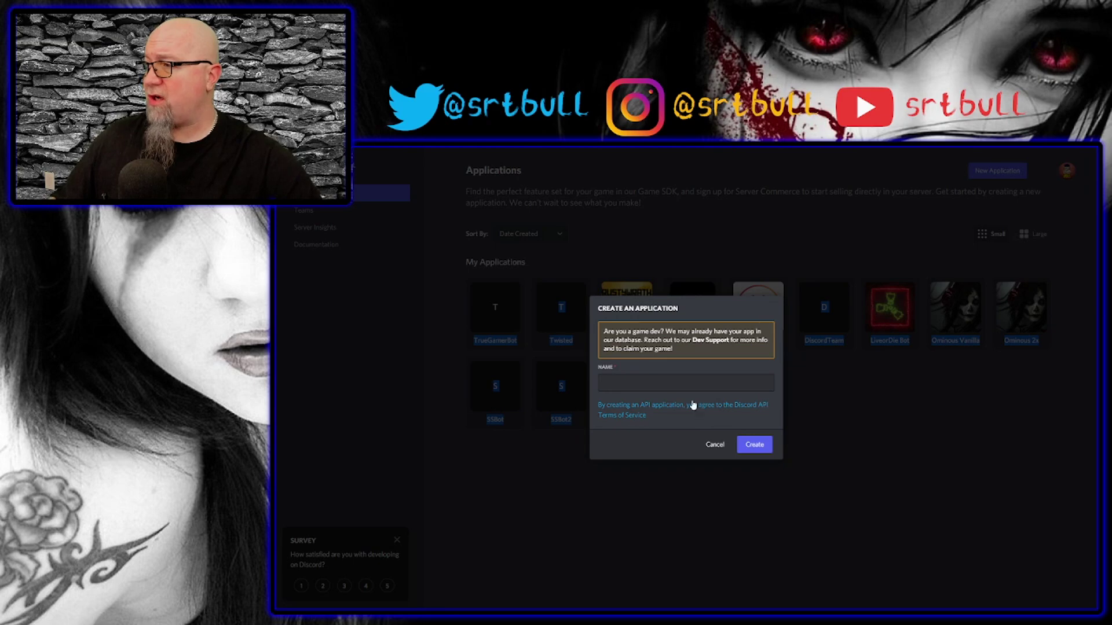
{"action": "left_click", "coordinate": [649, 386]}
{"action": "type", "text": "YouTube Test Bot"}
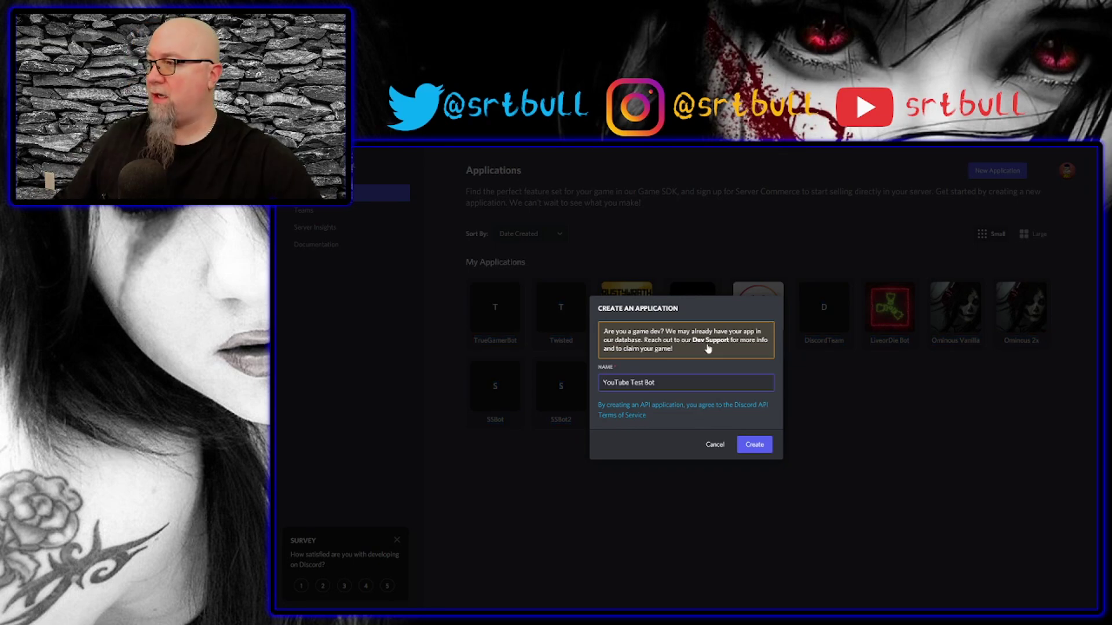
{"action": "left_click", "coordinate": [758, 447]}
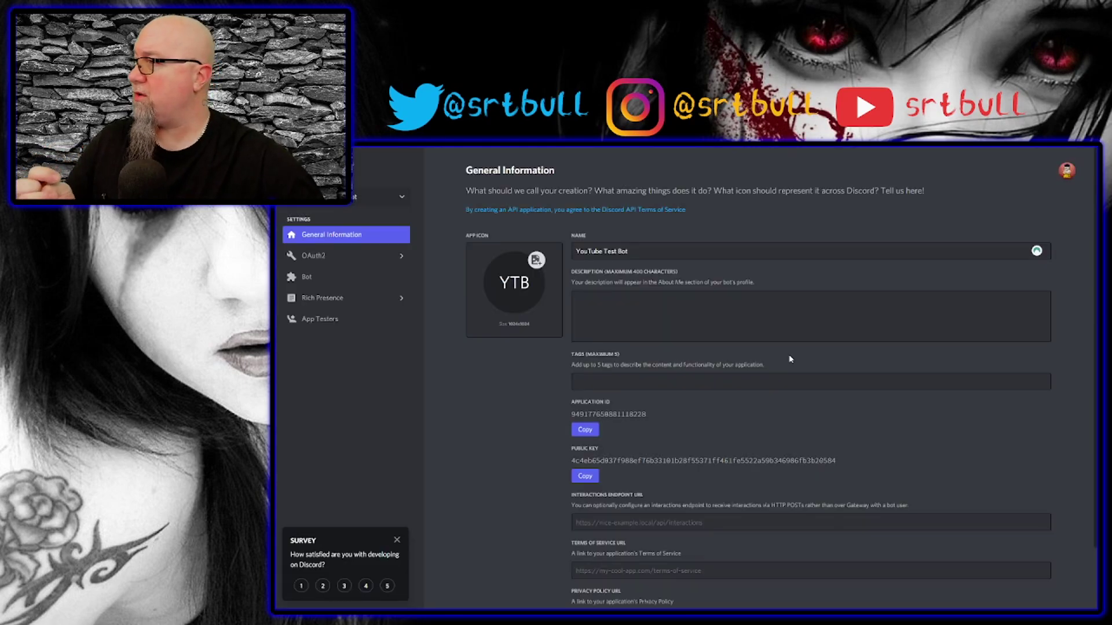
Add a bot user to the YouTube Test Bot application.
{"action": "left_click", "coordinate": [307, 278]}
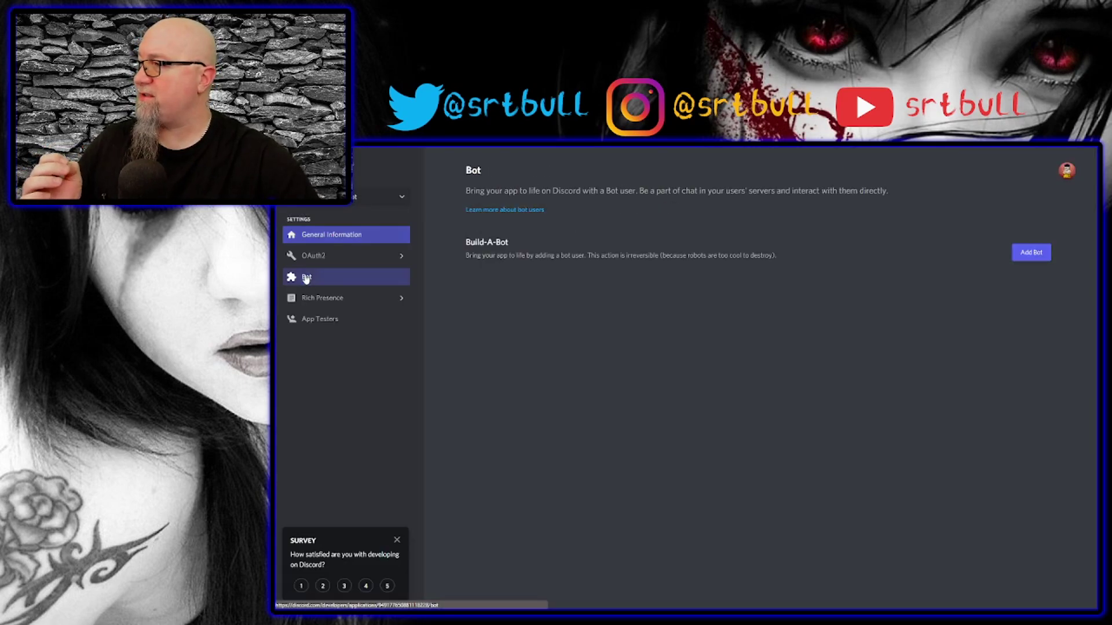
{"action": "left_click", "coordinate": [1030, 255]}
{"action": "left_click", "coordinate": [769, 406]}
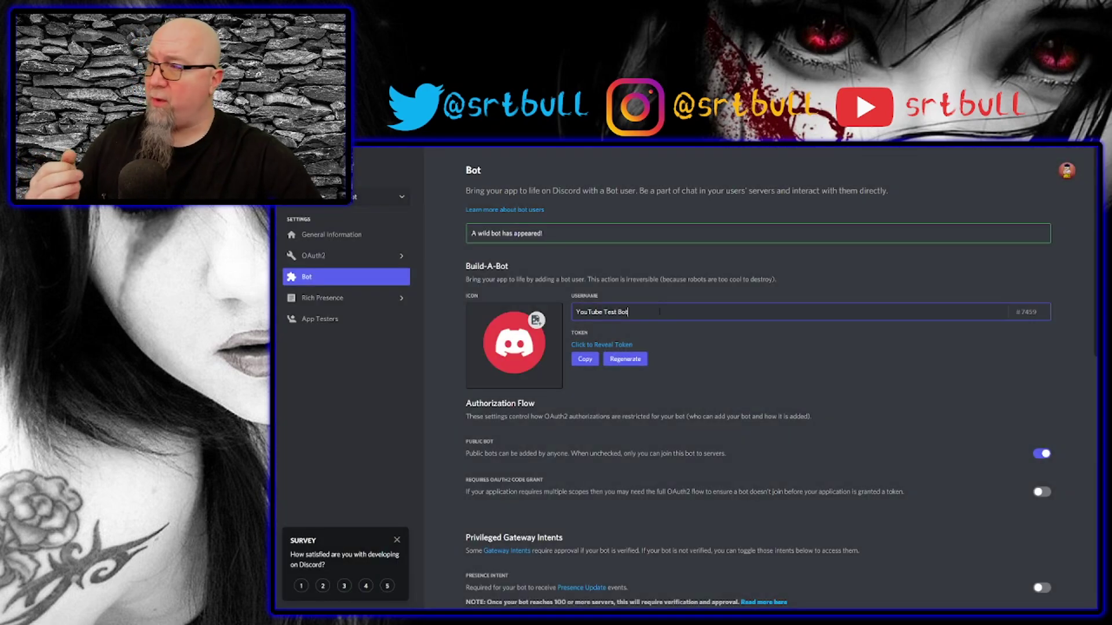
{"action": "left_click_drag", "start_coordinate": [659, 311], "coordinate": [564, 322]}
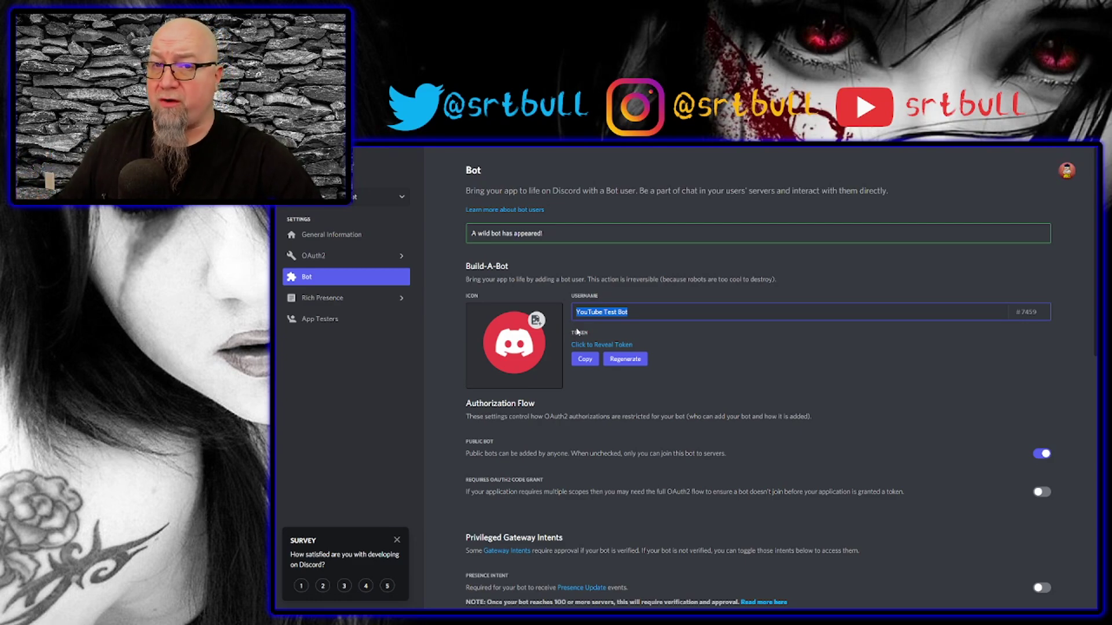
Enable the Presence, Server Members and Message Content intents, save, and copy the bot token.
{"action": "scroll", "coordinate": [749, 307], "scroll_direction": "down", "scroll_amount": 4}
{"action": "left_click", "coordinate": [1042, 329]}
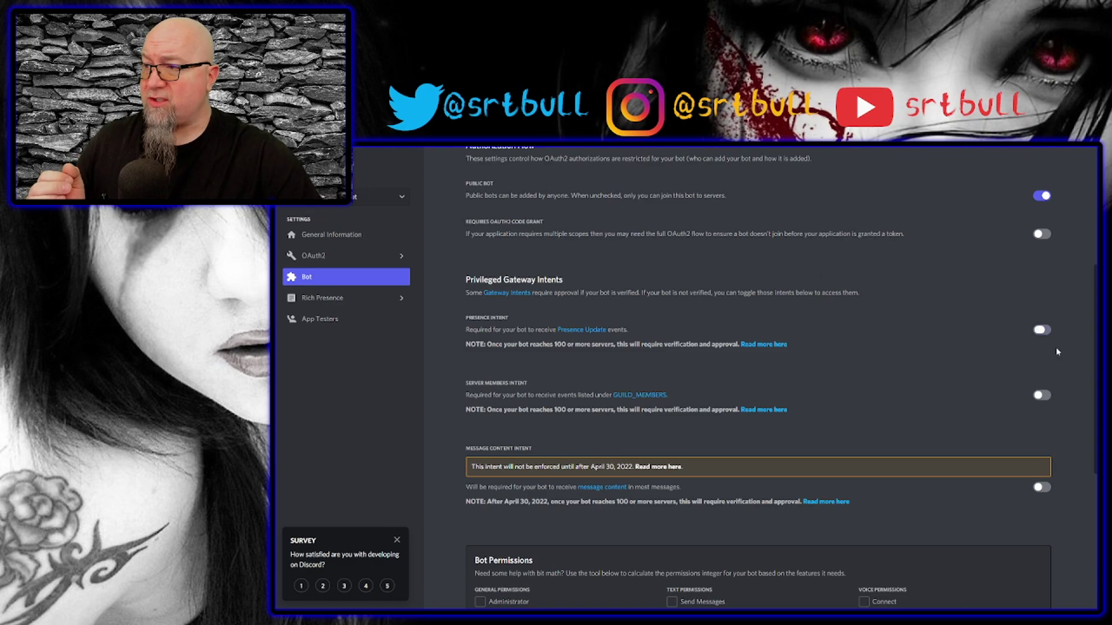
{"action": "left_click", "coordinate": [1042, 395]}
{"action": "left_click", "coordinate": [1041, 488]}
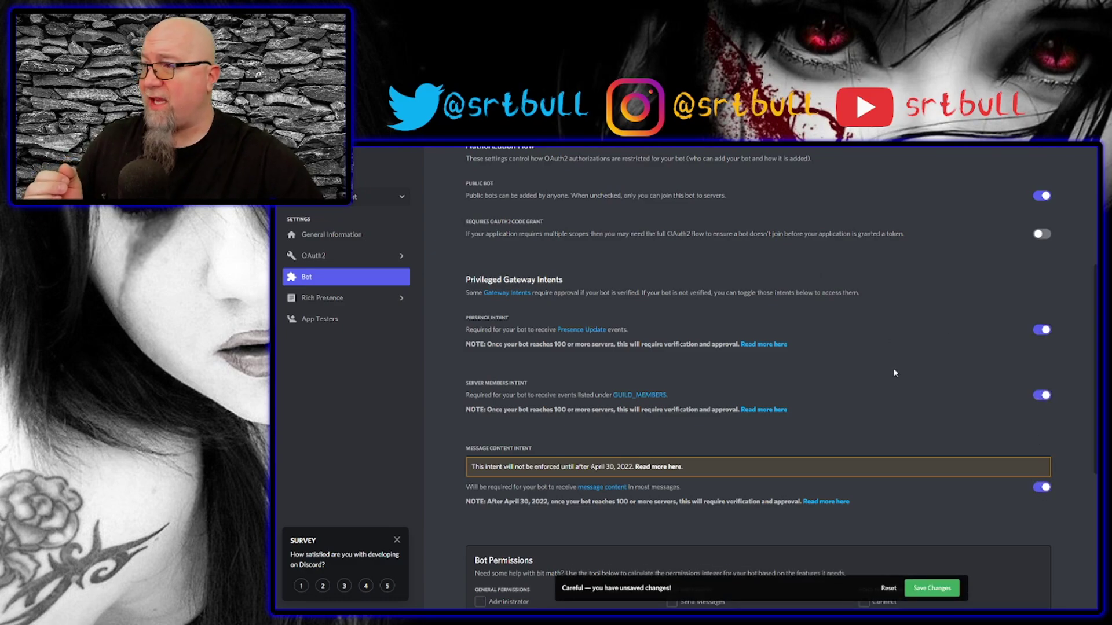
{"action": "scroll", "coordinate": [896, 374], "scroll_direction": "up", "scroll_amount": 4}
{"action": "left_click", "coordinate": [929, 588]}
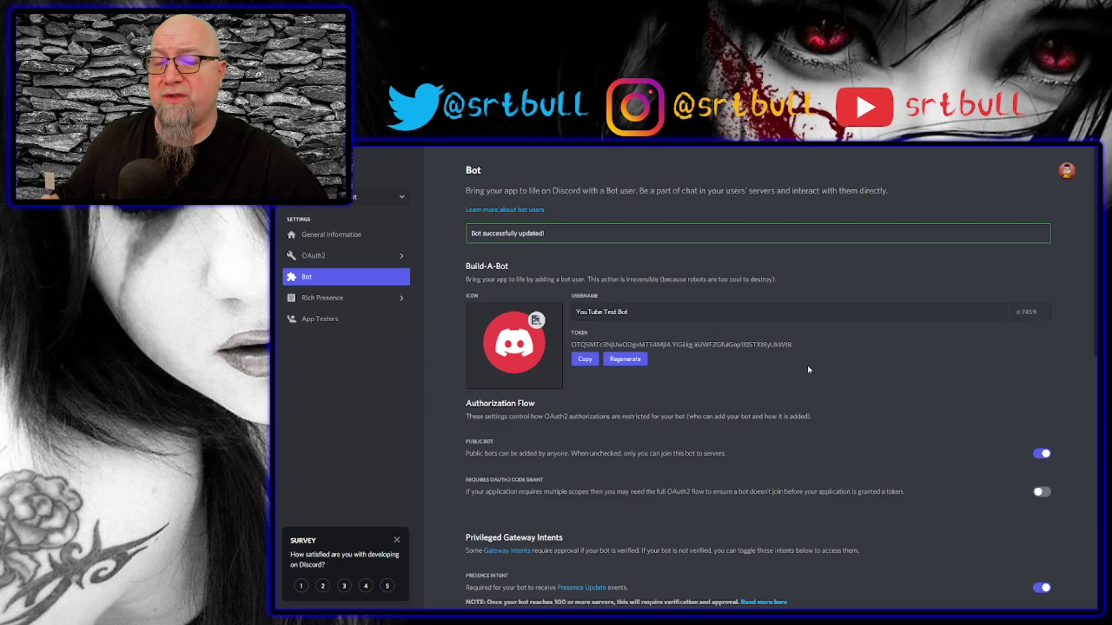
{"action": "left_click", "coordinate": [585, 359]}
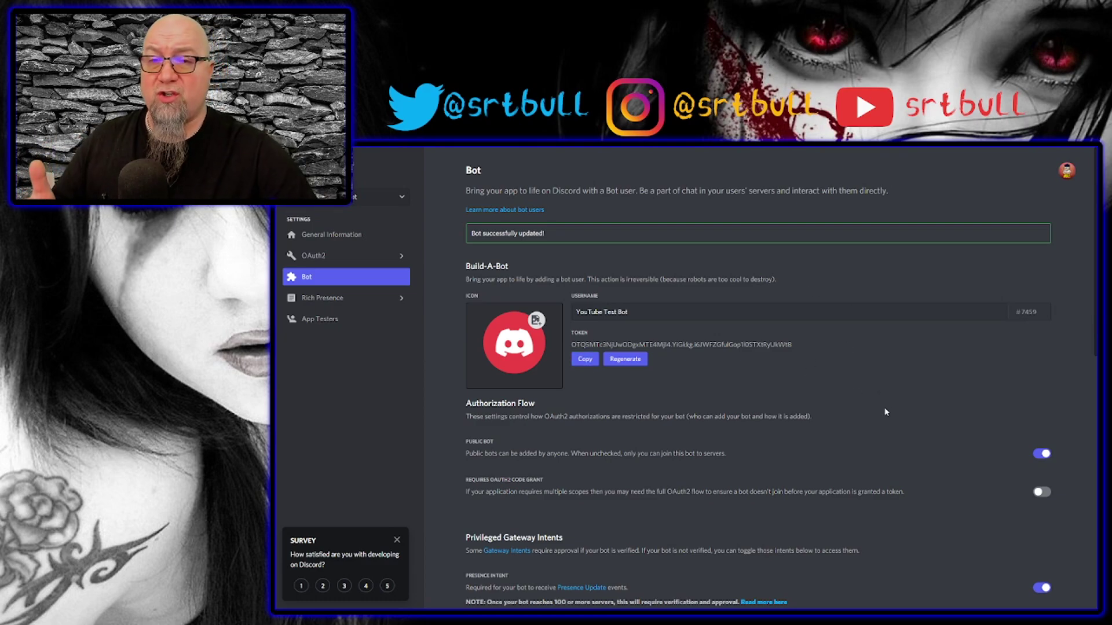
{"action": "left_click", "coordinate": [356, 256]}
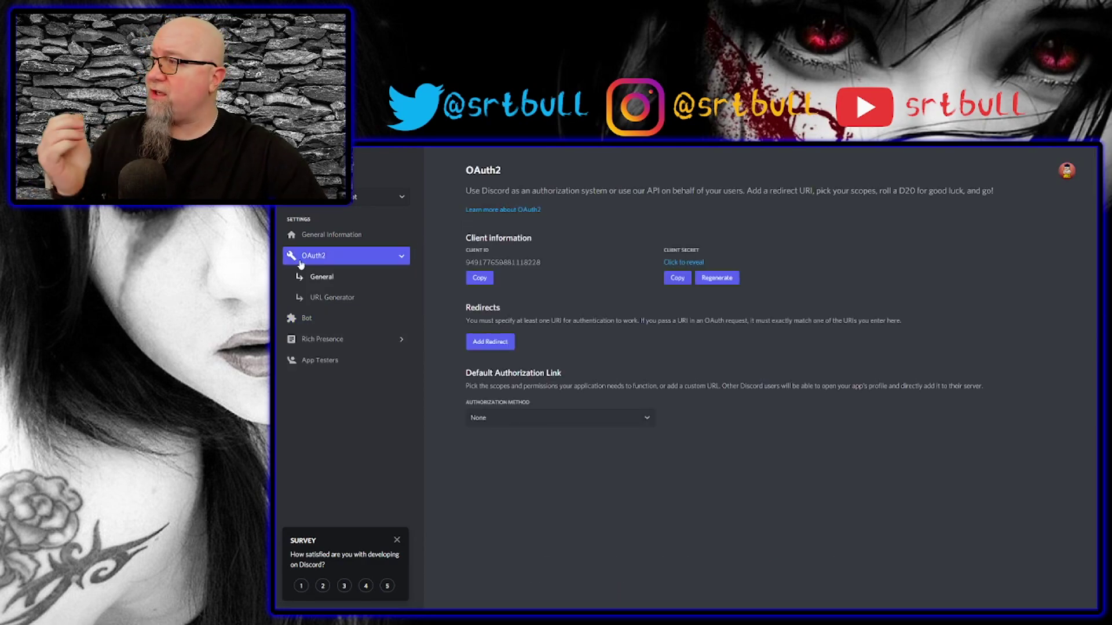
Generate a bot-scope invite URL with Administrator permission and copy it.
{"action": "left_click", "coordinate": [324, 297]}
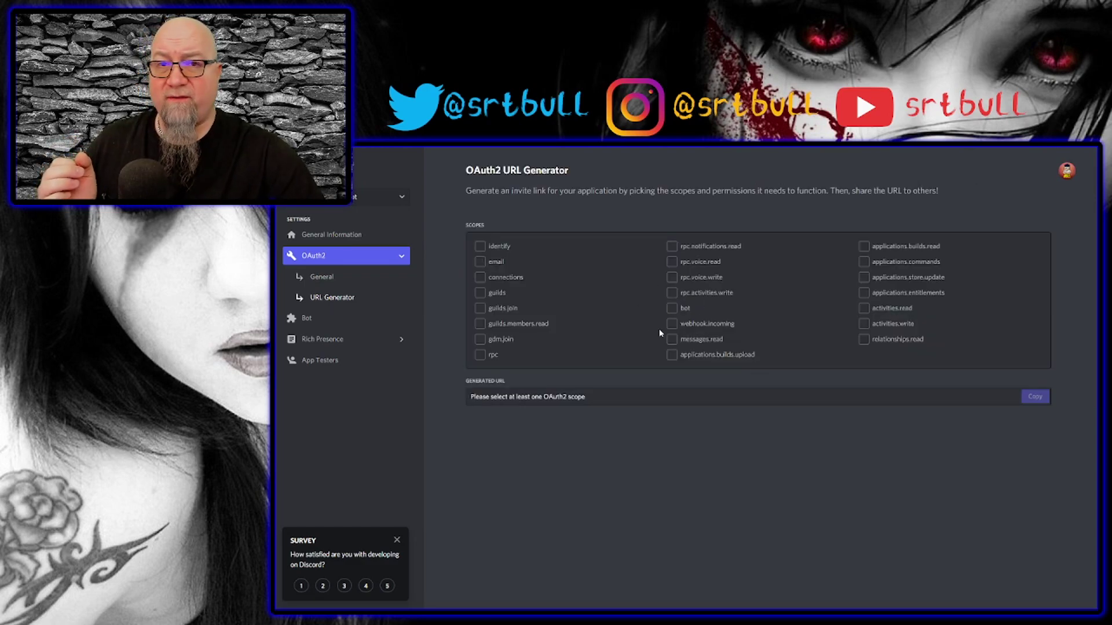
{"action": "left_click", "coordinate": [671, 309]}
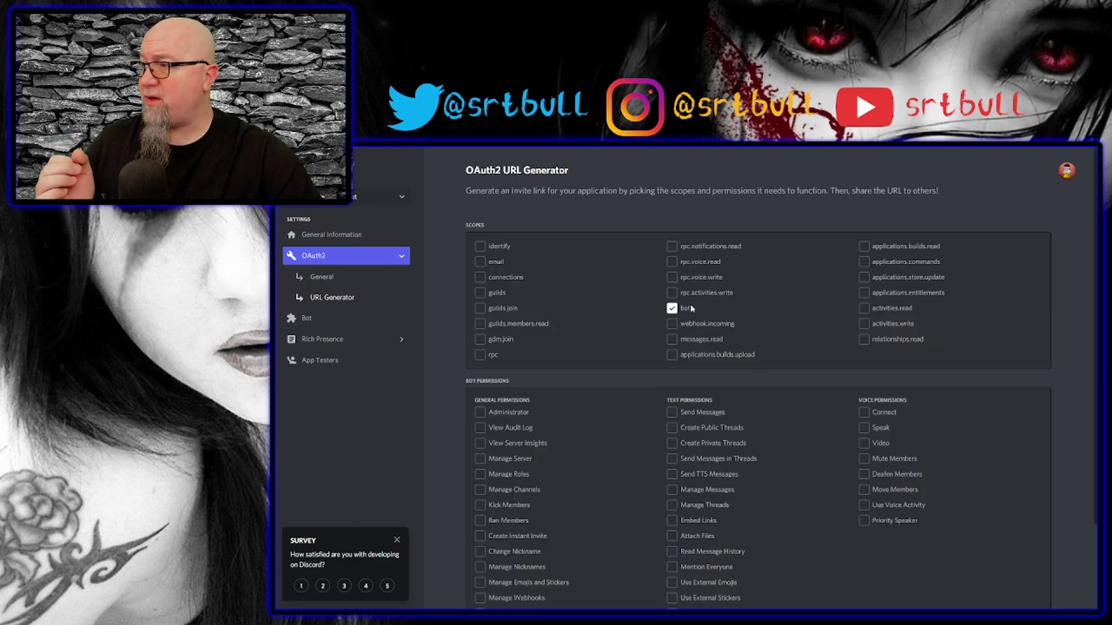
{"action": "left_click", "coordinate": [480, 412]}
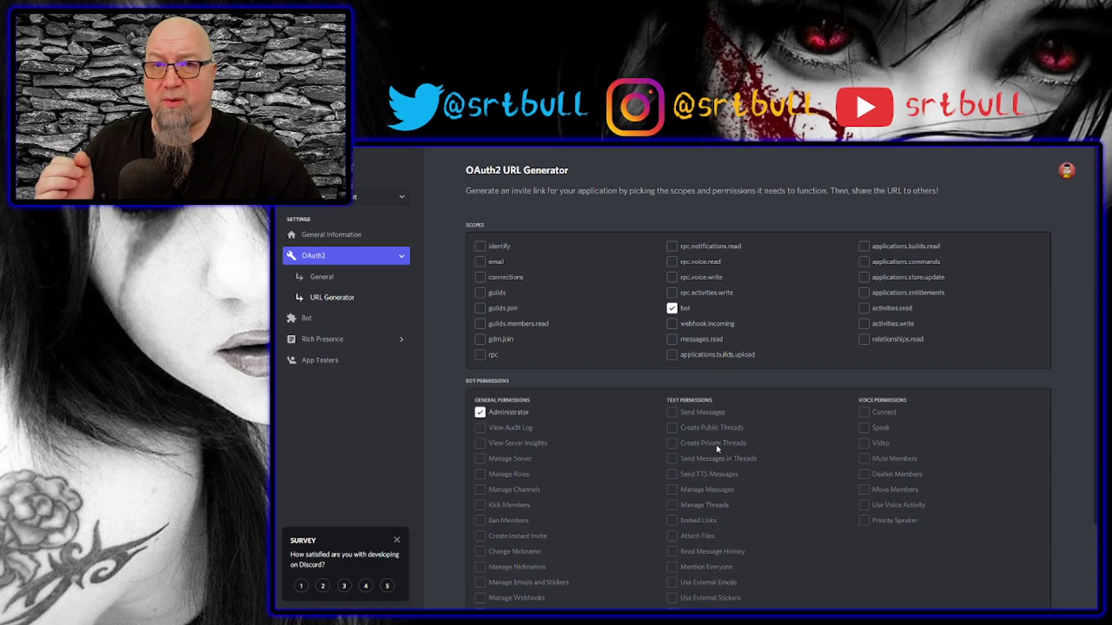
{"action": "scroll", "coordinate": [721, 448], "scroll_direction": "down", "scroll_amount": 3}
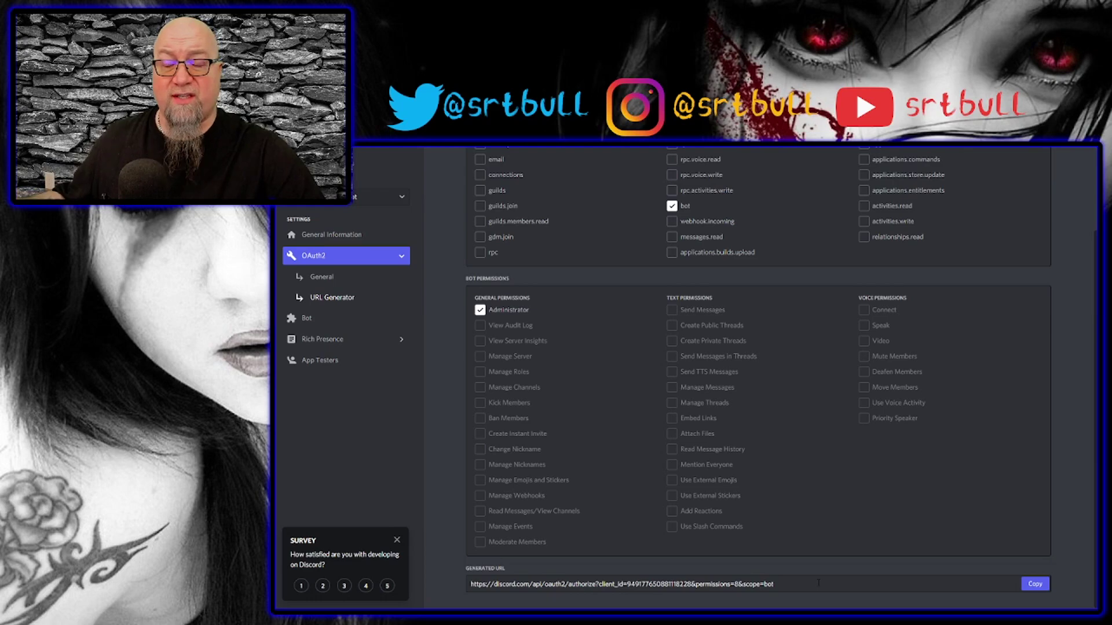
{"action": "left_click", "coordinate": [1033, 586]}
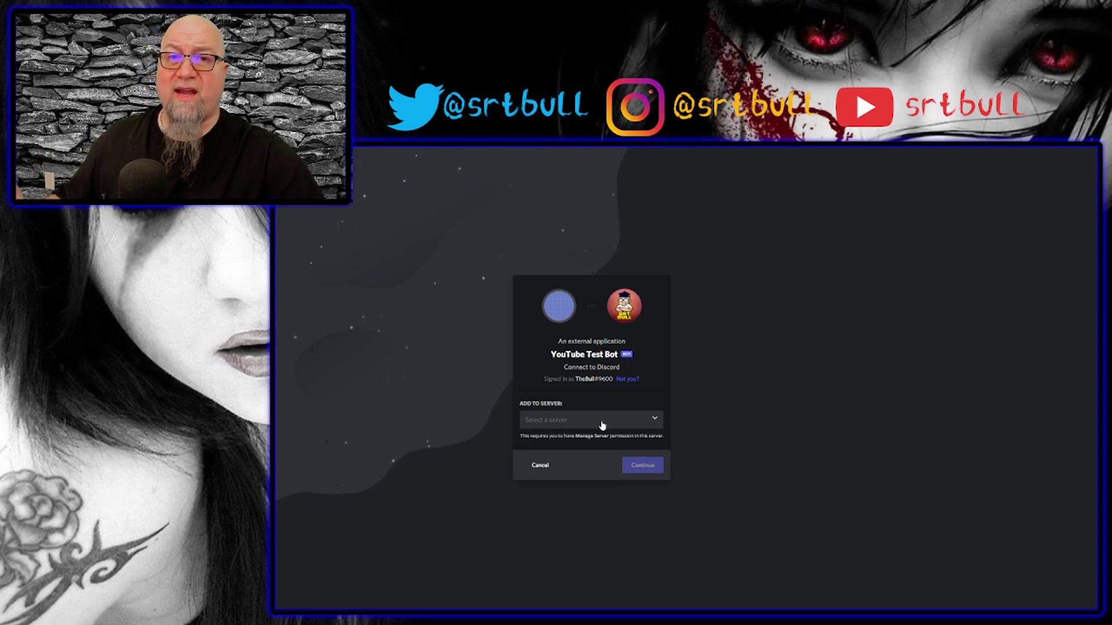
Authorize YouTube Test Bot into Bullz Test Server and close the authorization tab.
{"action": "left_click", "coordinate": [654, 422]}
{"action": "scroll", "coordinate": [602, 491], "scroll_direction": "down", "scroll_amount": 3}
{"action": "scroll", "coordinate": [601, 467], "scroll_direction": "up", "scroll_amount": 3}
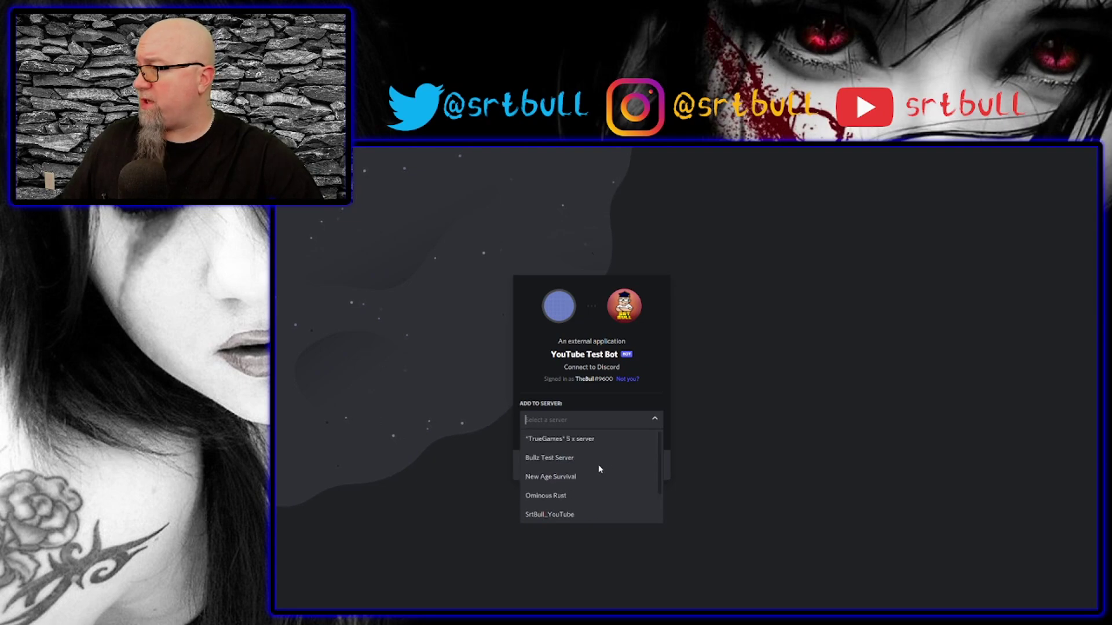
{"action": "left_click", "coordinate": [553, 460]}
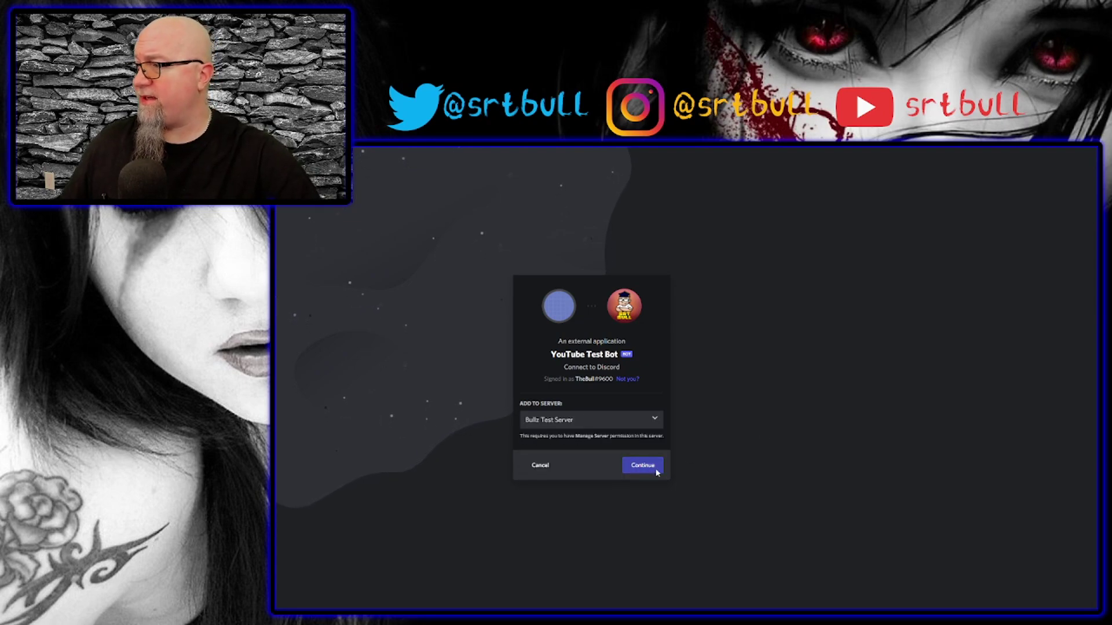
{"action": "left_click", "coordinate": [649, 467]}
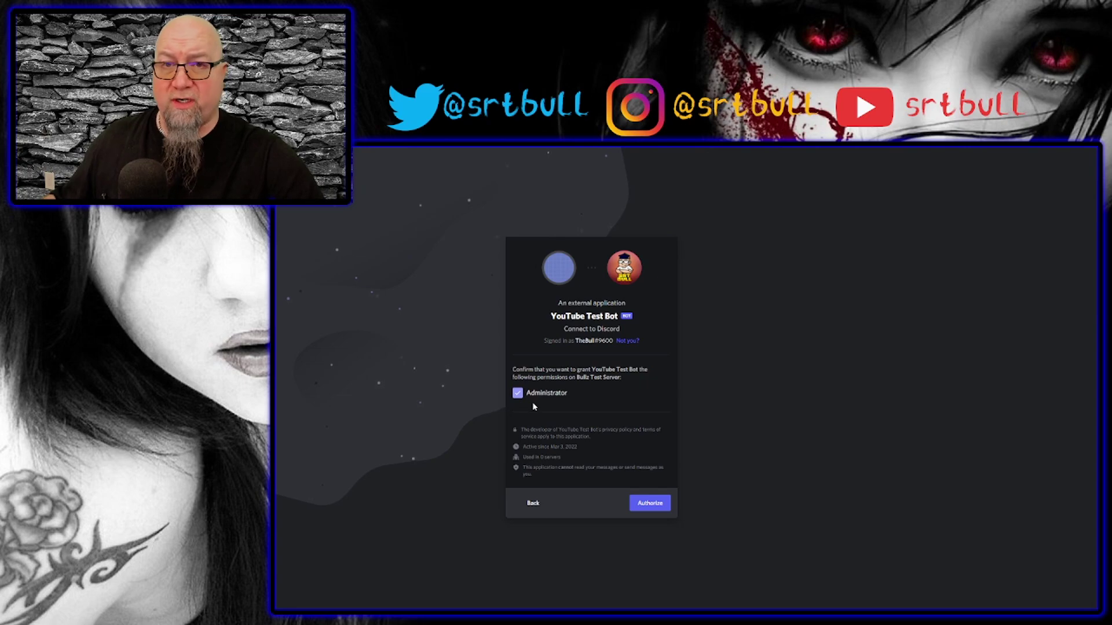
{"action": "left_click", "coordinate": [650, 504]}
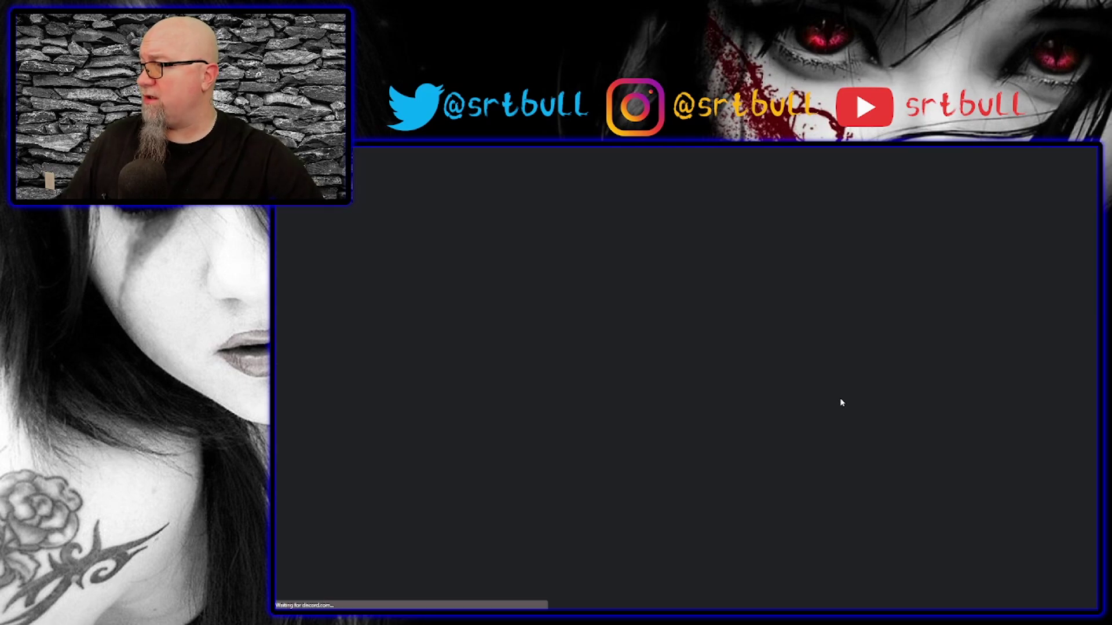
{"action": "key", "text": "ctrl+w"}
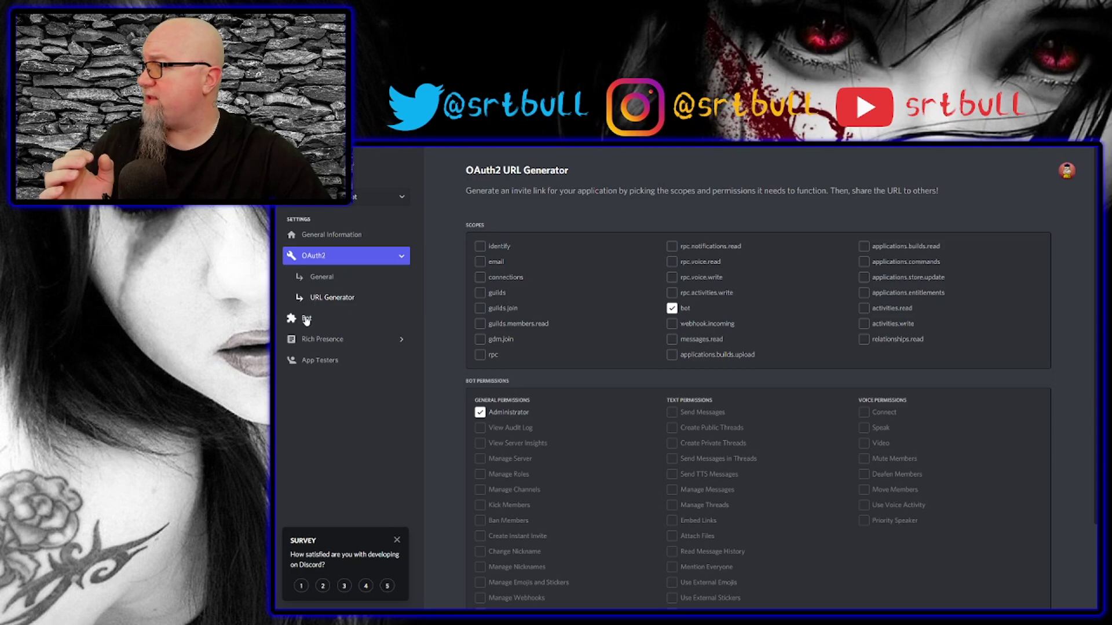
Copy the bot token from the Bot page and paste it into config1.json's BOT_TOKEN.
{"action": "left_click", "coordinate": [307, 318]}
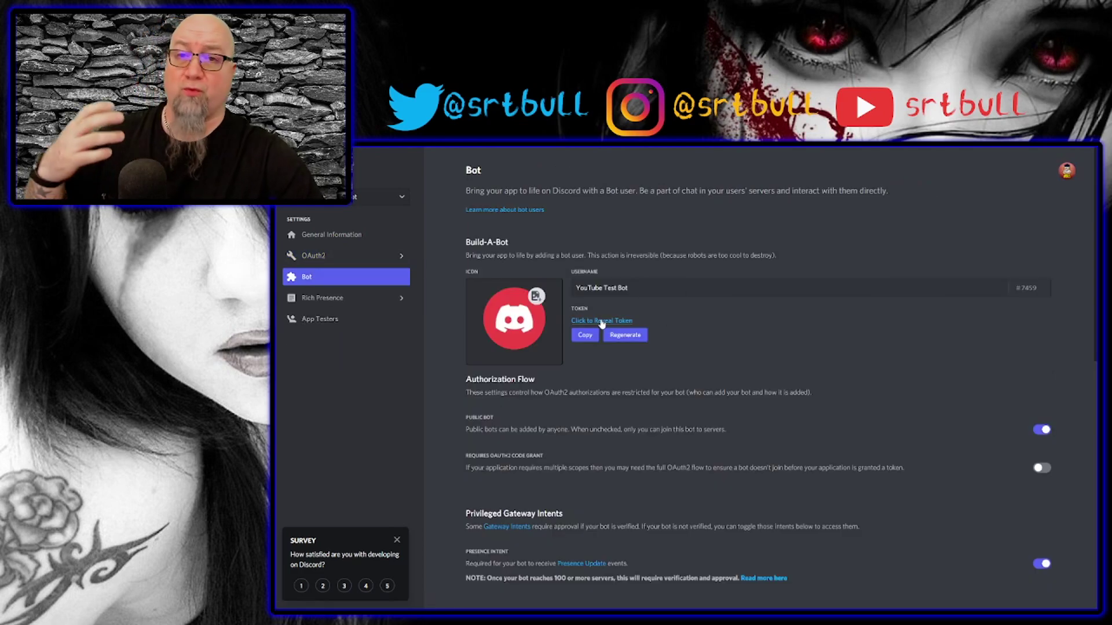
{"action": "left_click", "coordinate": [585, 335]}
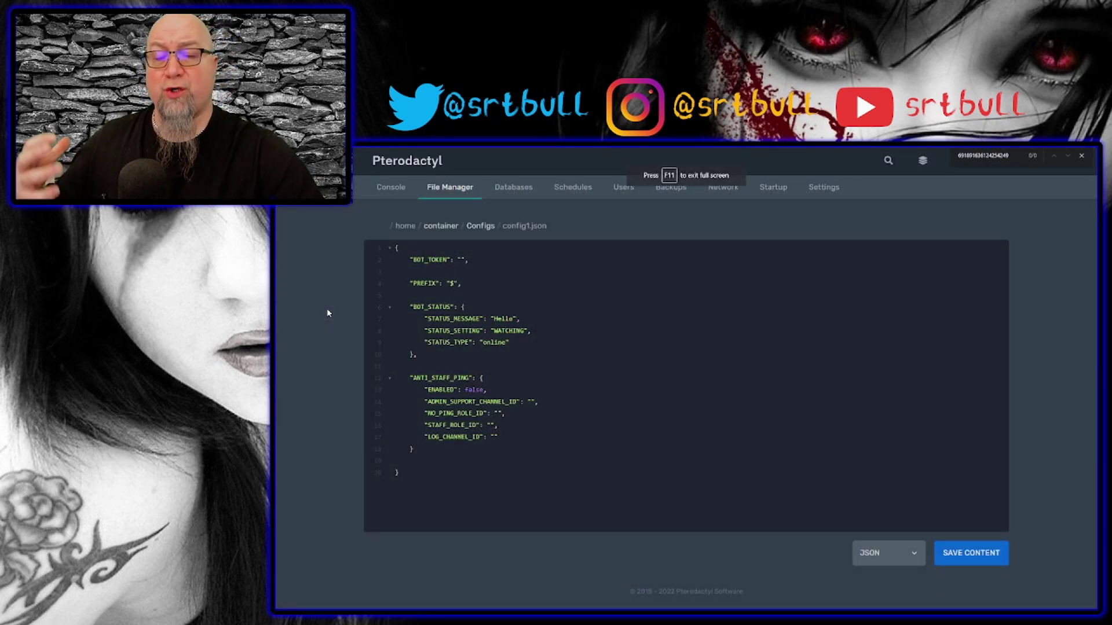
{"action": "key", "text": "ctrl+v"}
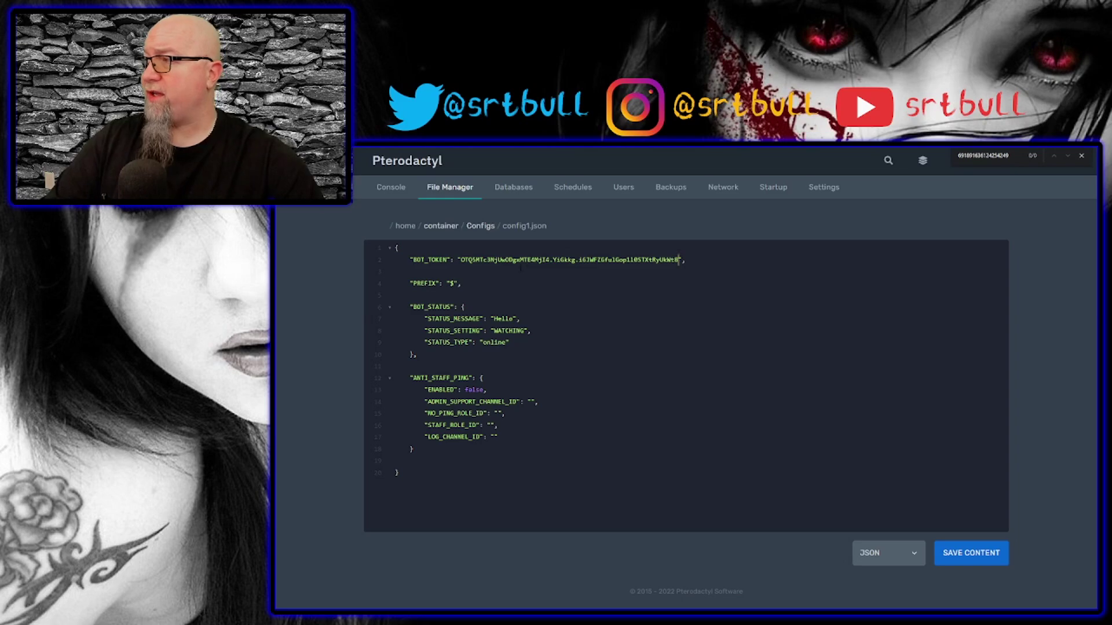
Highlight the BOT_STATUS and ANTI_STAFF_PING ENABLED settings, then switch to Discord.
{"action": "left_click_drag", "start_coordinate": [409, 307], "coordinate": [510, 342]}
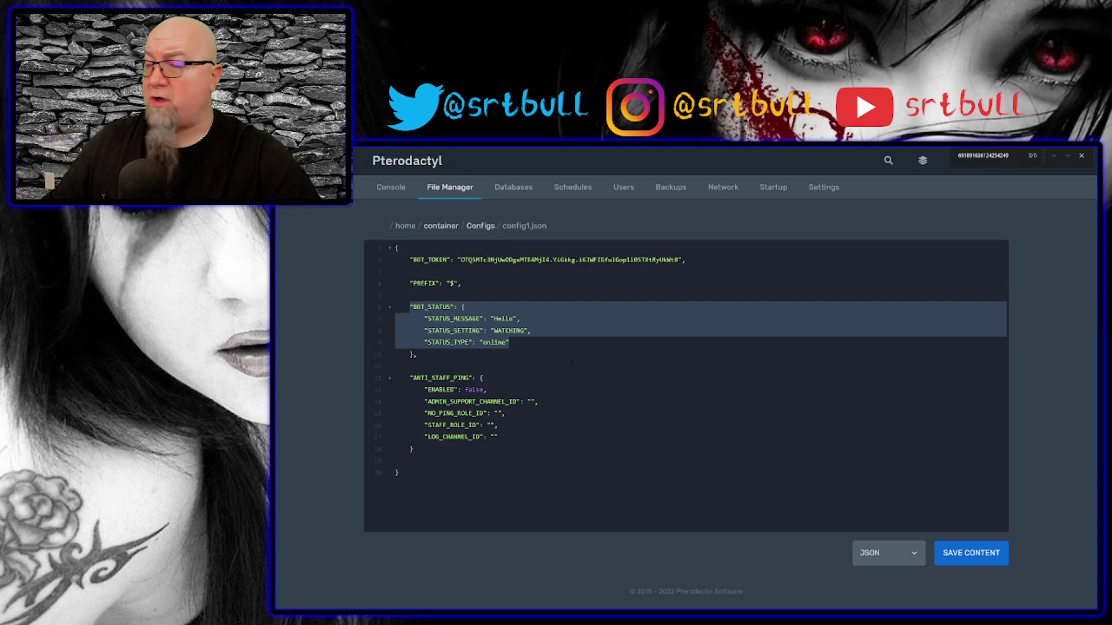
{"action": "left_click", "coordinate": [555, 435]}
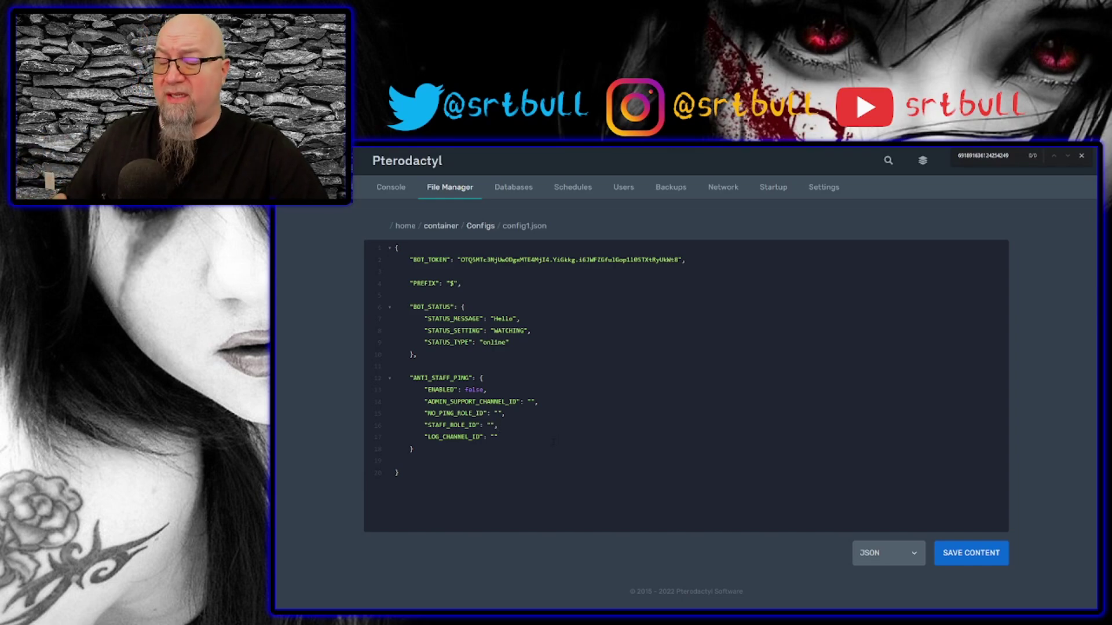
{"action": "left_click", "coordinate": [573, 381]}
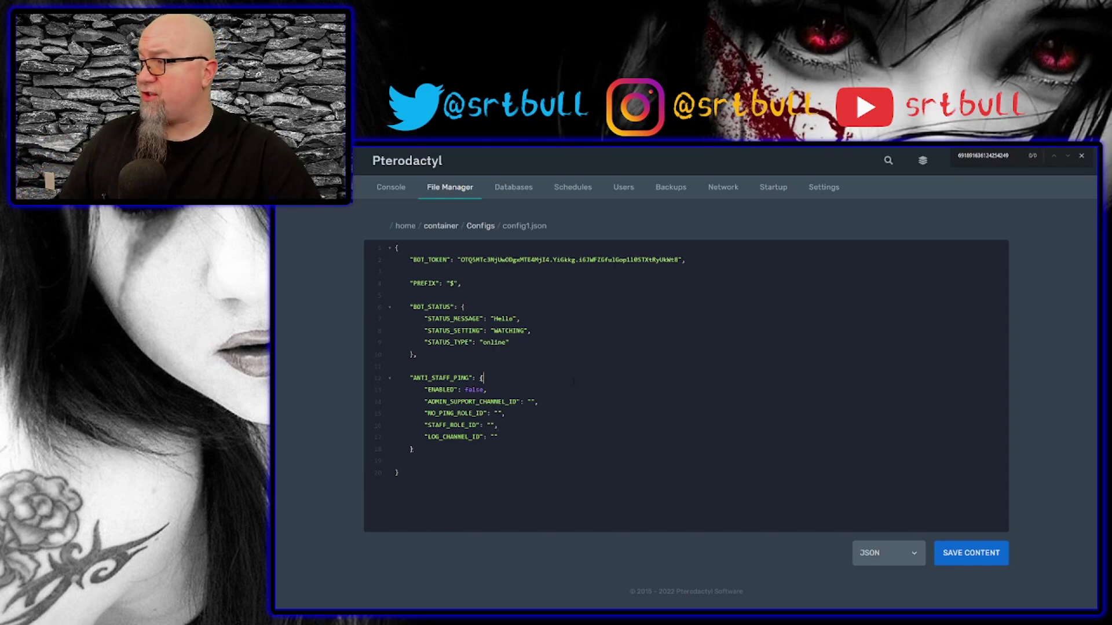
{"action": "left_click", "coordinate": [472, 389]}
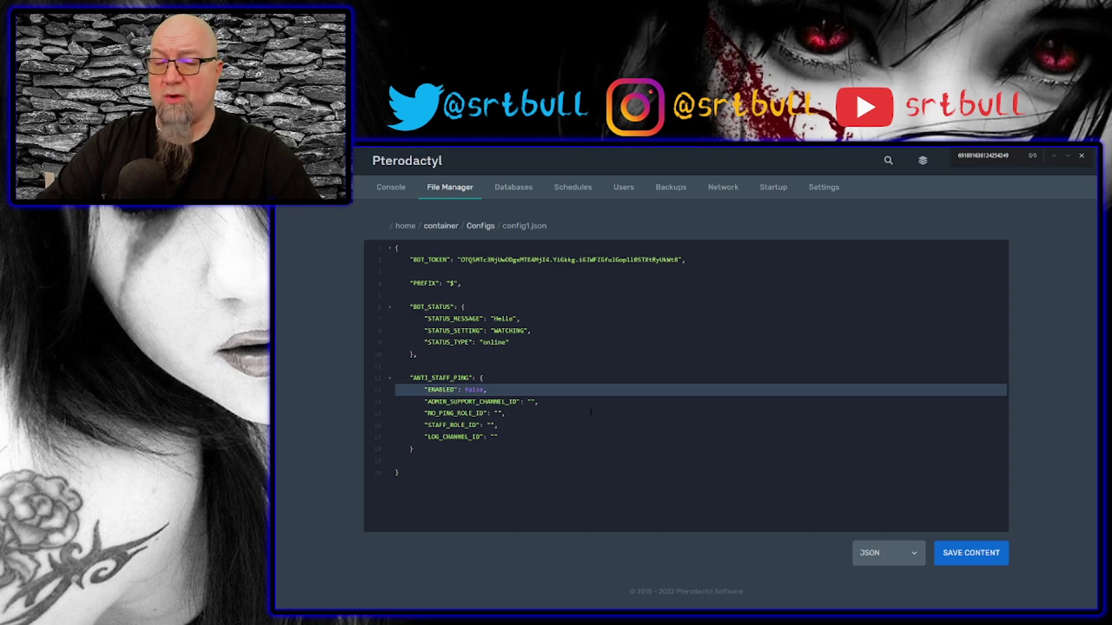
{"action": "left_click", "coordinate": [1082, 323]}
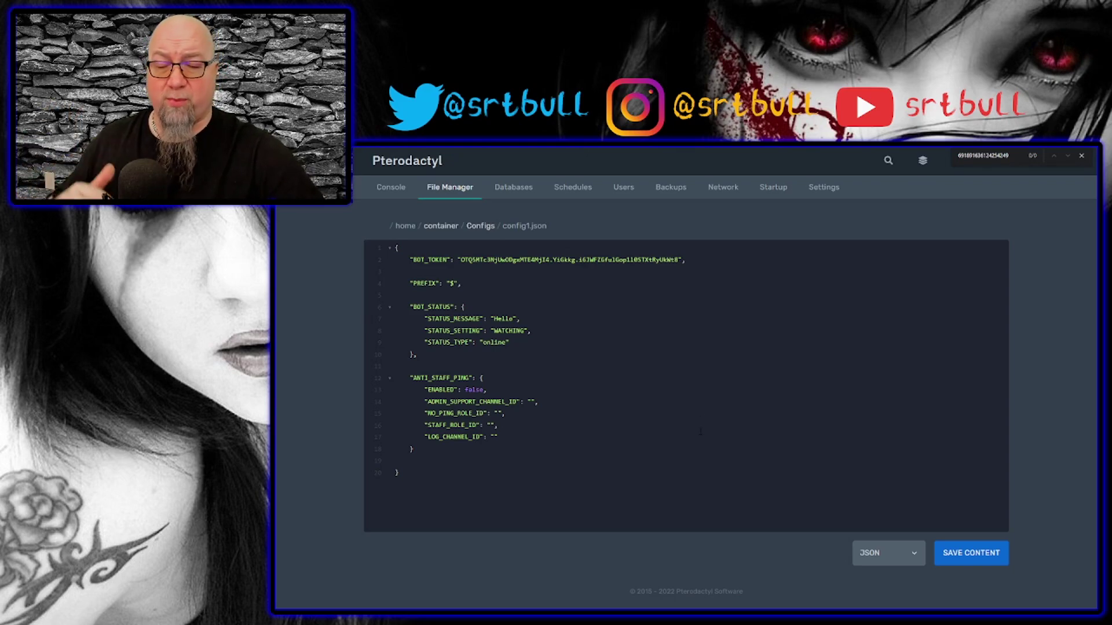
{"action": "key", "text": "alt+Tab"}
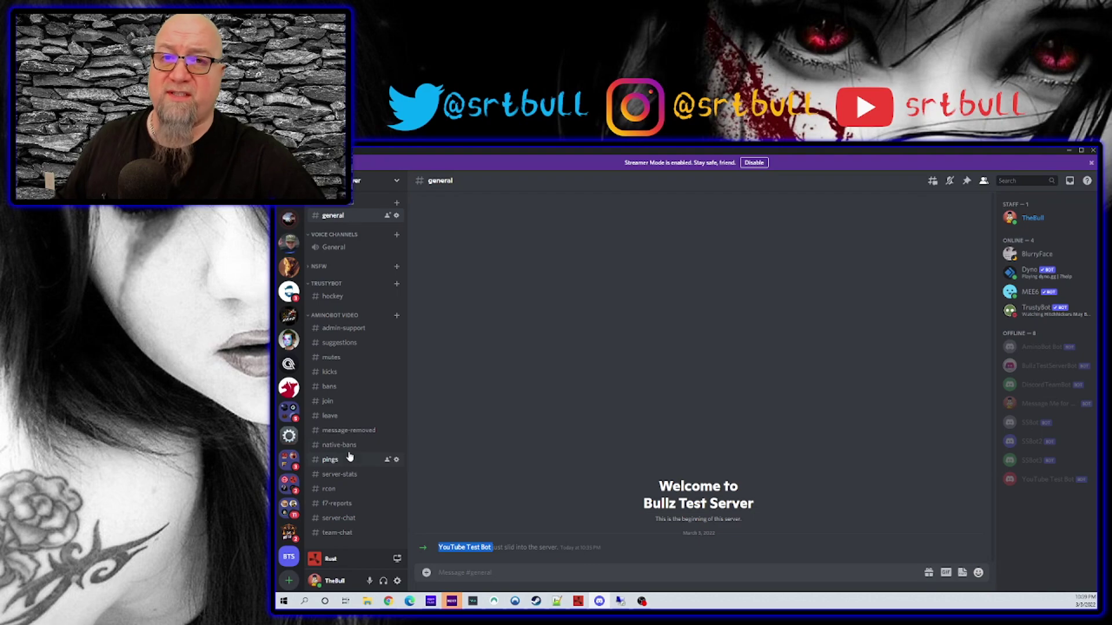
Copy the admin-support channel's ID, confirm Developer Mode in Advanced settings, and reopen the channel's menu.
{"action": "right_click", "coordinate": [343, 329]}
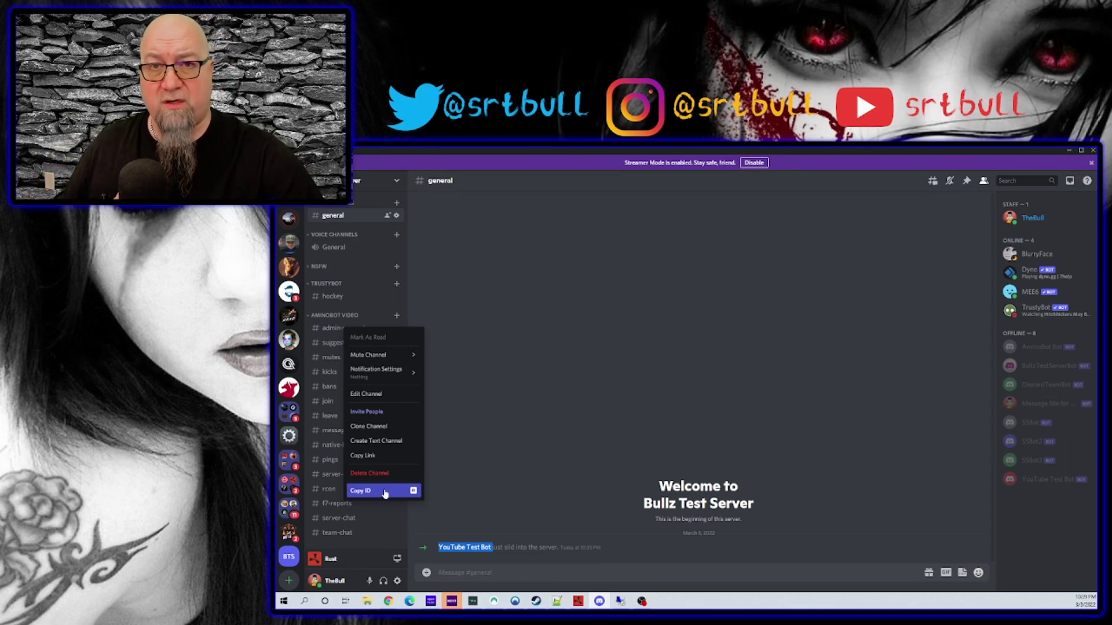
{"action": "left_click", "coordinate": [381, 493]}
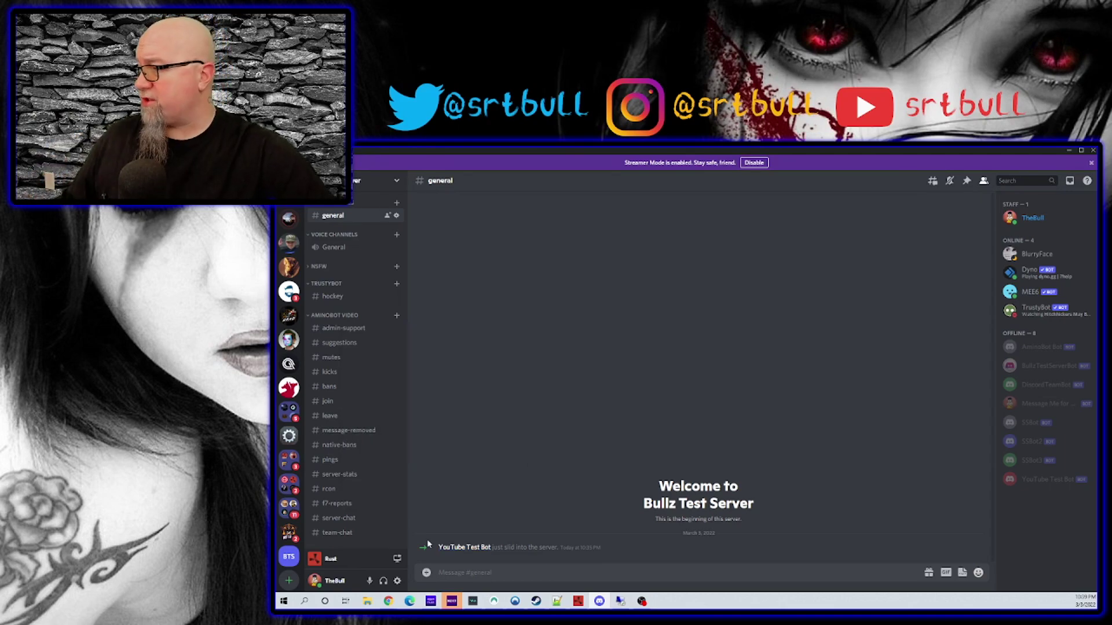
{"action": "left_click", "coordinate": [397, 582]}
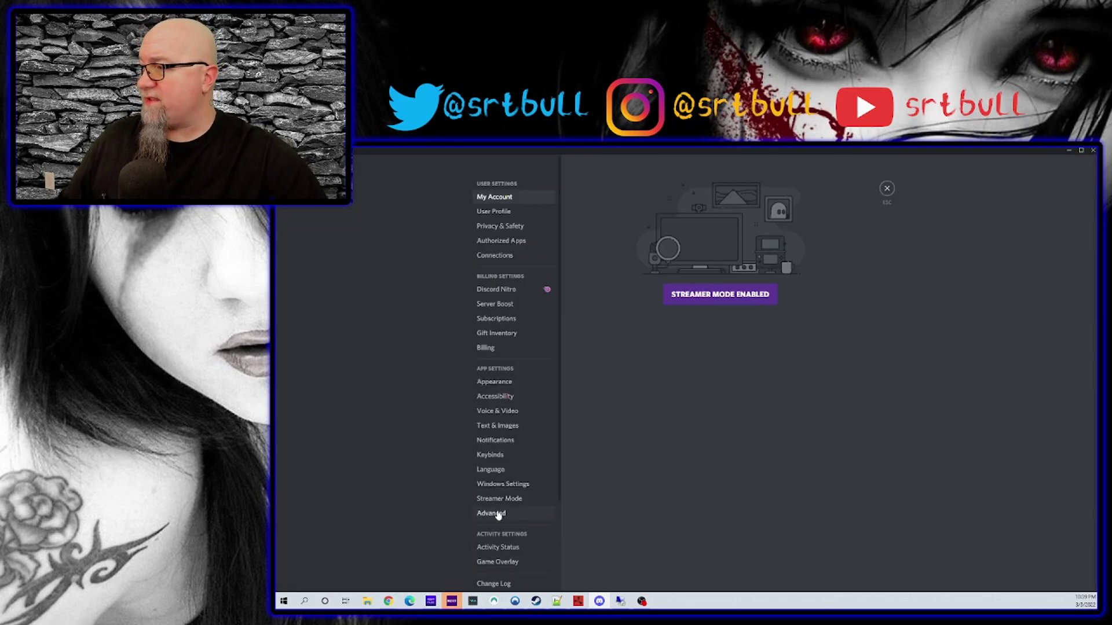
{"action": "left_click", "coordinate": [499, 513]}
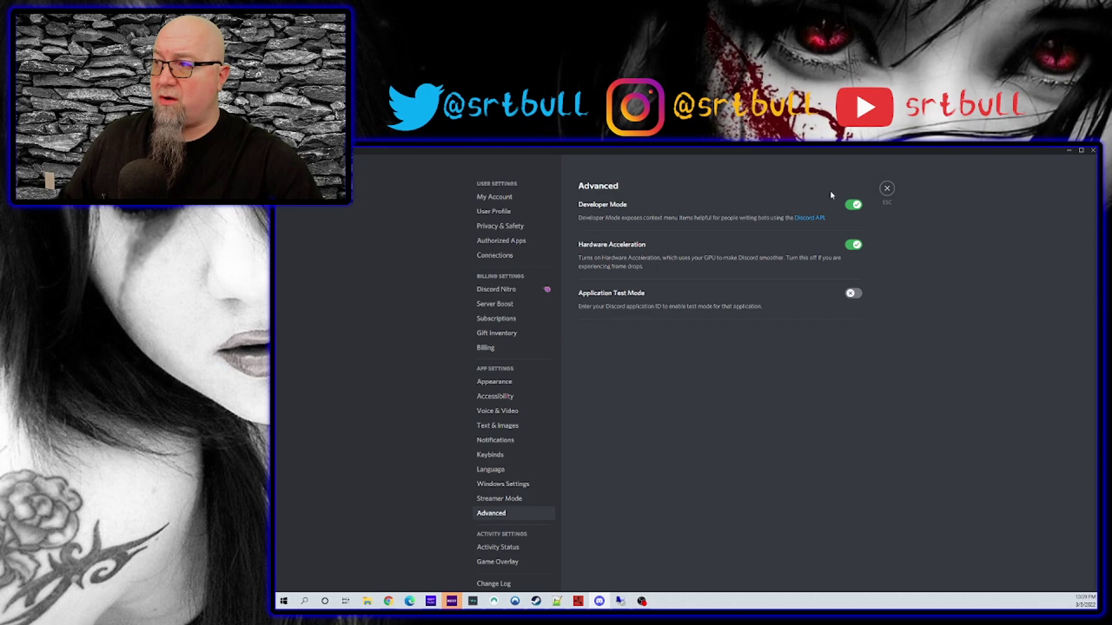
{"action": "left_click", "coordinate": [886, 188]}
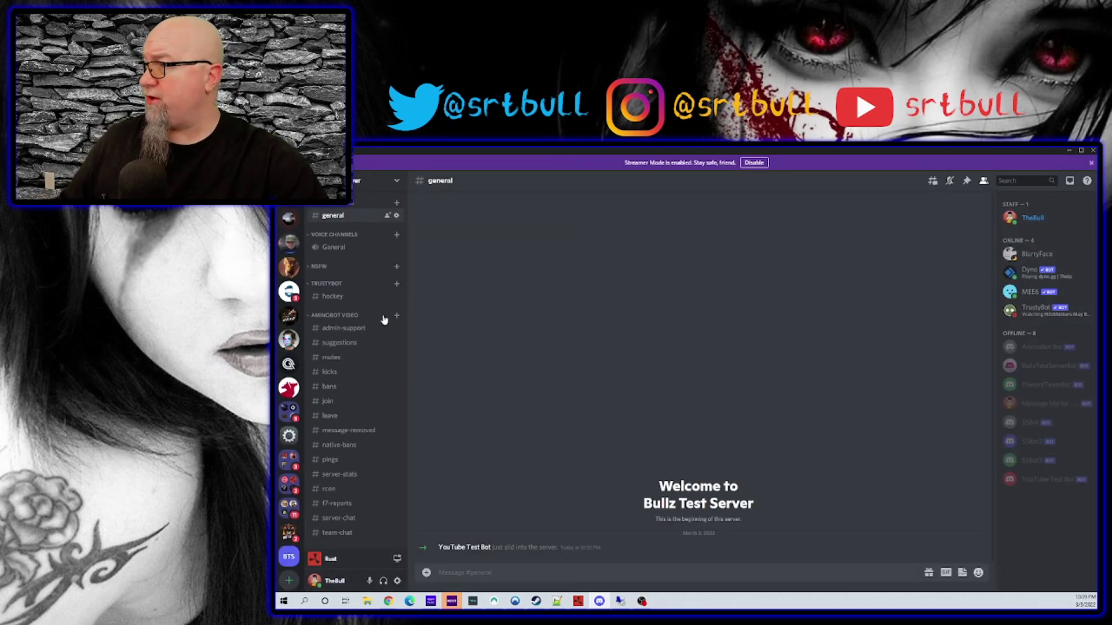
{"action": "right_click", "coordinate": [341, 328]}
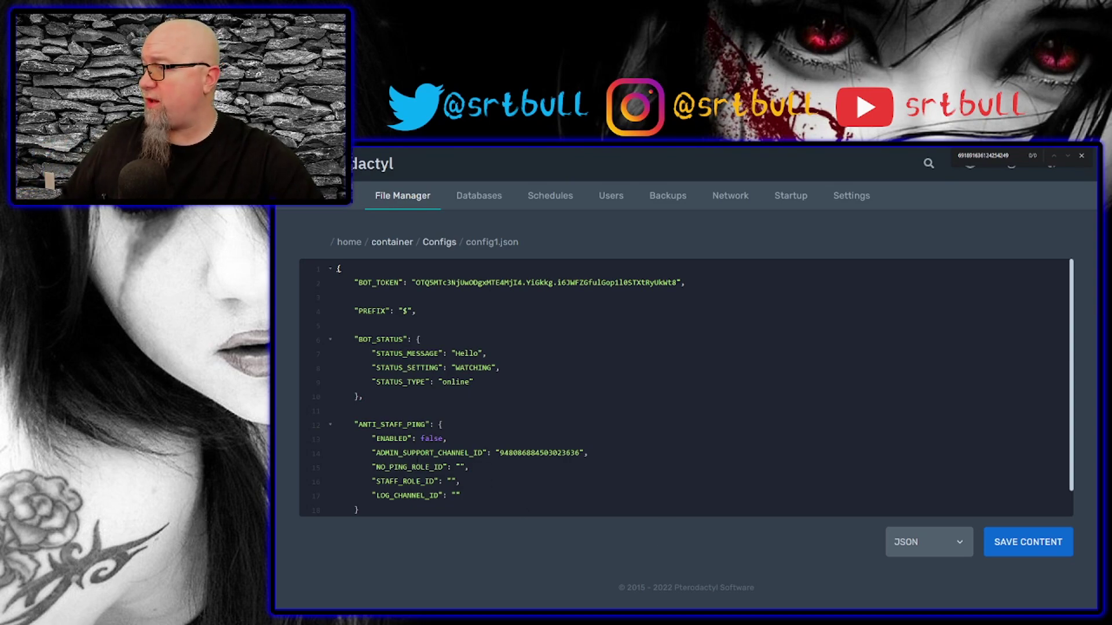
Paste a Discord role's ID from the server's role list into NO_PING_ROLE_ID in config1.json.
{"action": "double_click", "coordinate": [385, 467]}
{"action": "key", "text": "alt+Tab"}
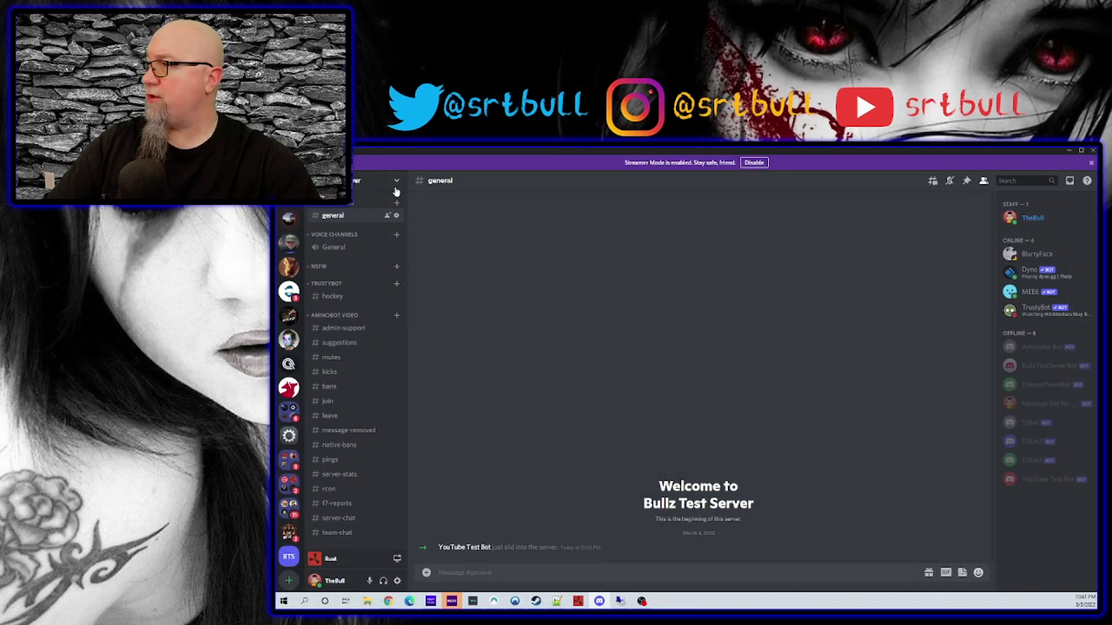
{"action": "left_click", "coordinate": [397, 181]}
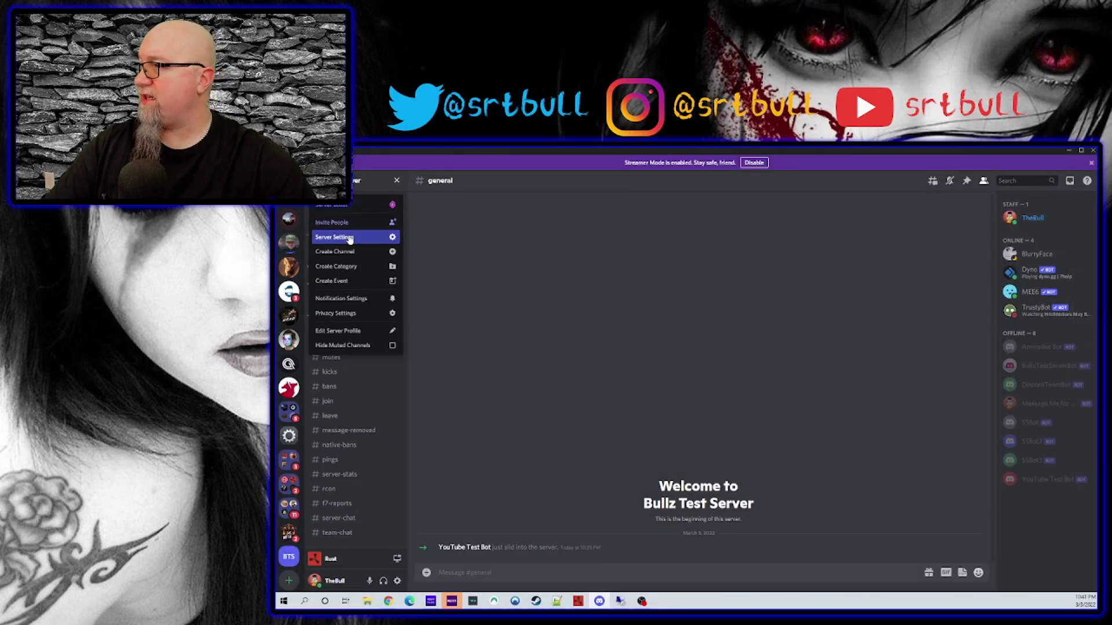
{"action": "left_click", "coordinate": [349, 238]}
{"action": "left_click", "coordinate": [484, 212]}
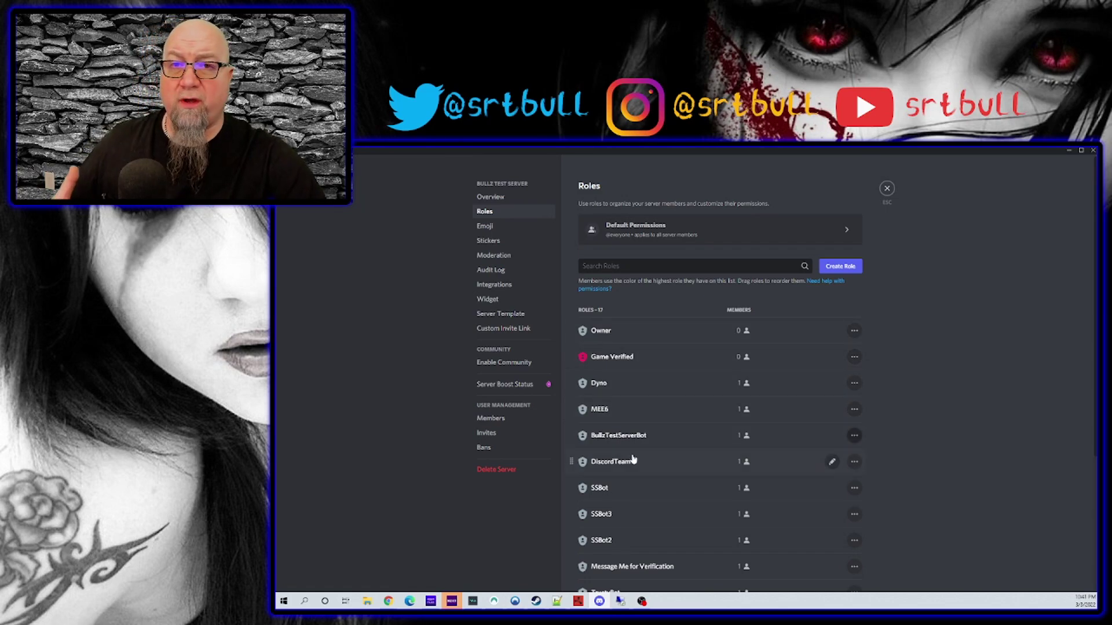
{"action": "scroll", "coordinate": [636, 459], "scroll_direction": "down", "scroll_amount": 1}
{"action": "right_click", "coordinate": [609, 267]}
{"action": "left_click", "coordinate": [630, 290]}
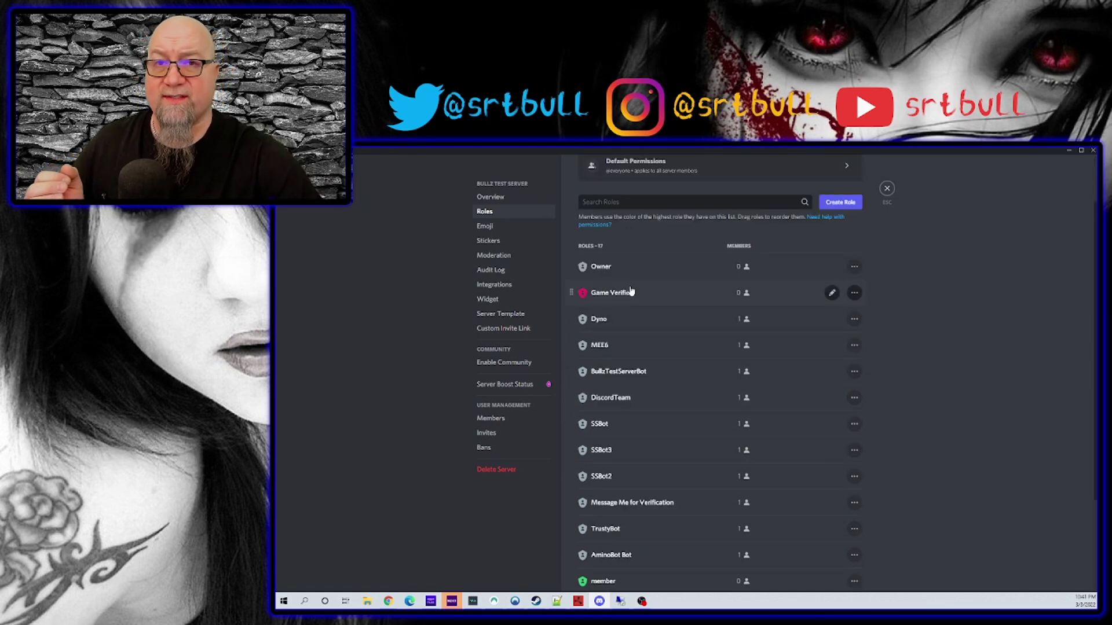
{"action": "key", "text": "alt+Tab"}
{"action": "key", "text": "ctrl+v"}
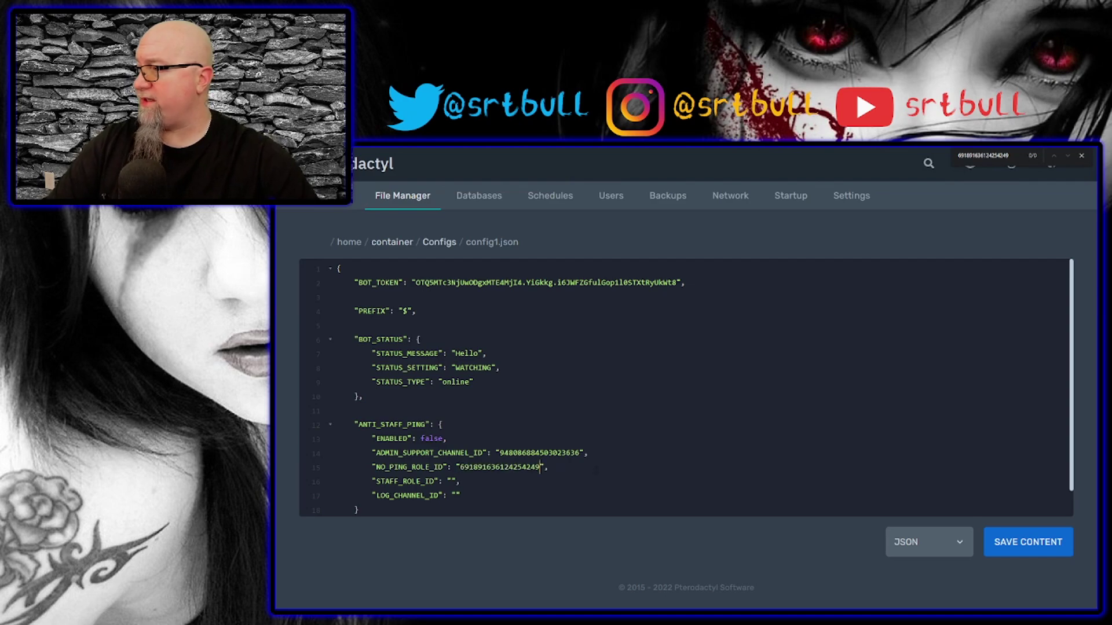
Copy the staff role's ID from Discord's role list and close server settings.
{"action": "key", "text": "alt+Tab"}
{"action": "scroll", "coordinate": [630, 449], "scroll_direction": "down", "scroll_amount": 3}
{"action": "right_click", "coordinate": [600, 507]}
{"action": "left_click", "coordinate": [622, 528]}
{"action": "key", "text": "Escape"}
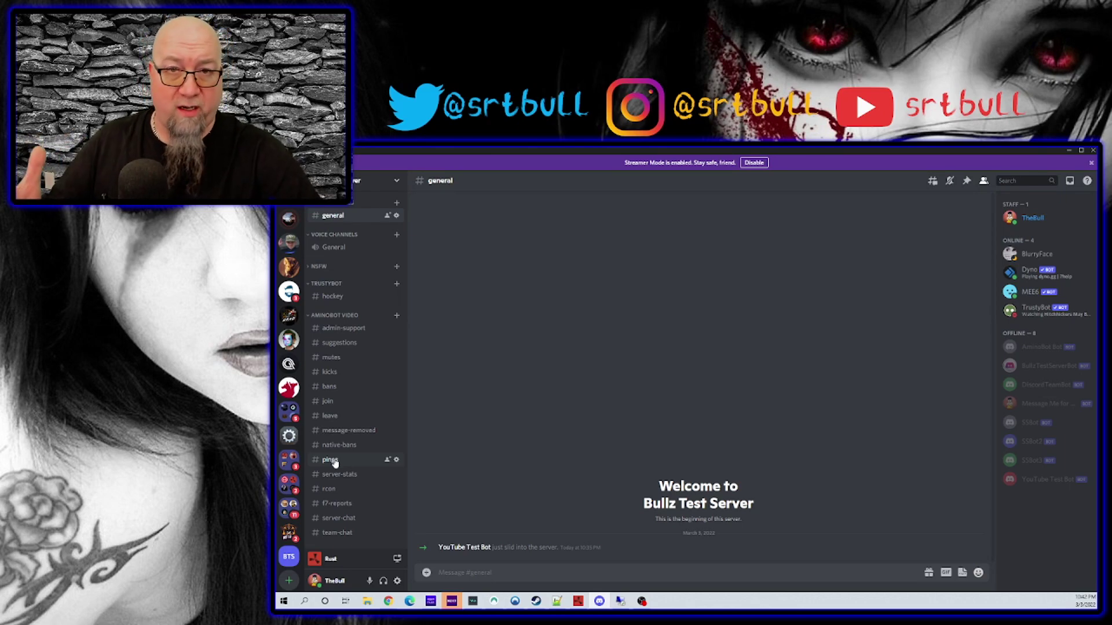
Fill in the pings channel's ID, save config1.json, and return to the Configs list.
{"action": "right_click", "coordinate": [336, 460]}
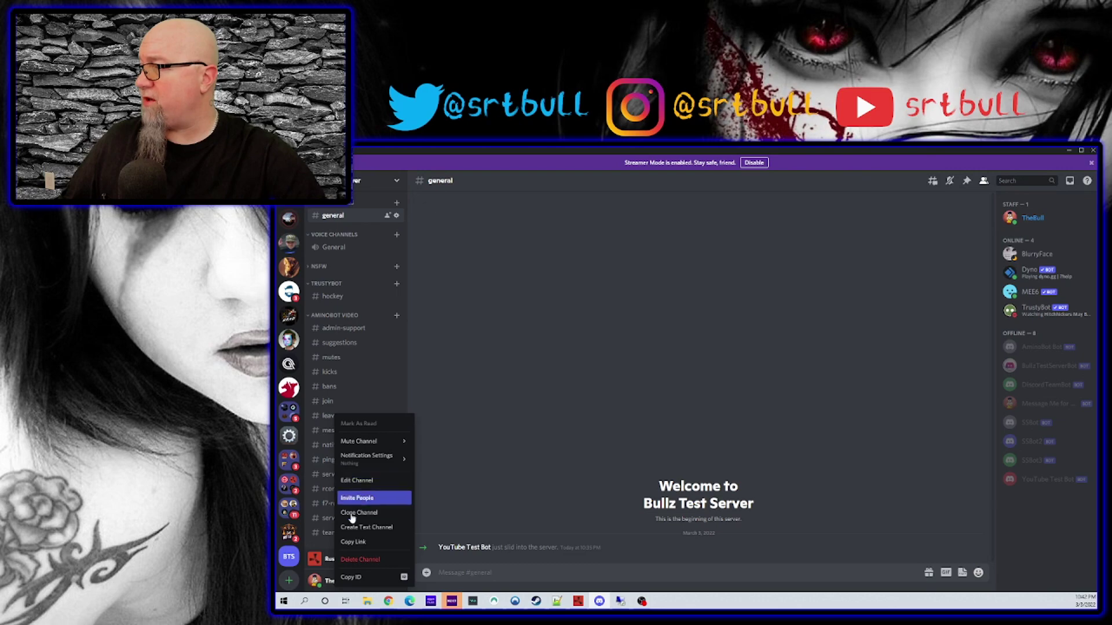
{"action": "left_click", "coordinate": [353, 578]}
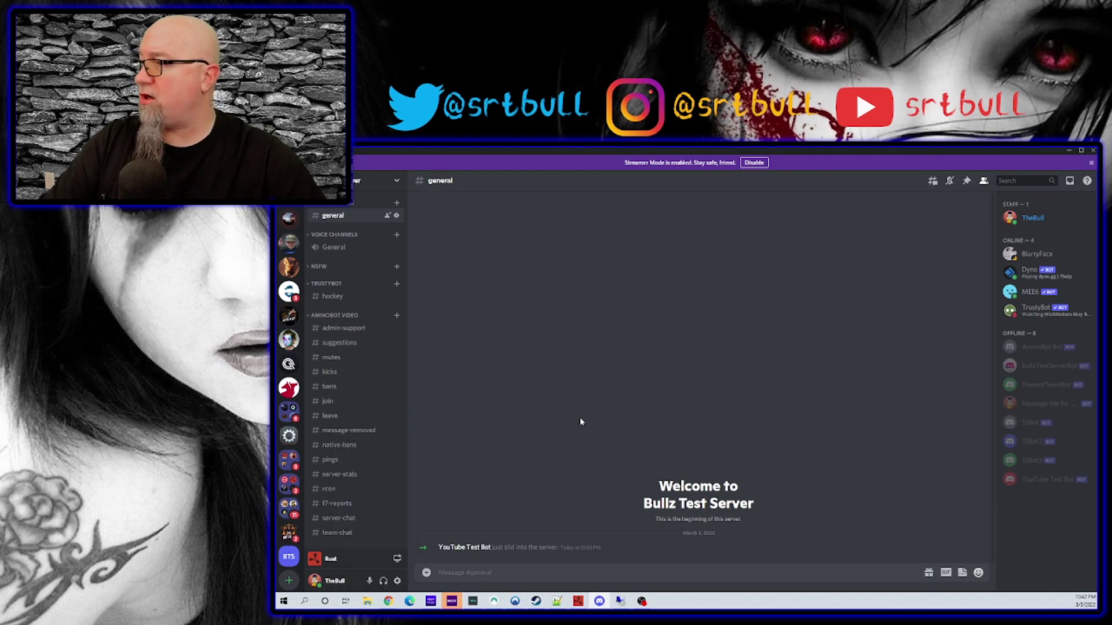
{"action": "key", "text": "alt+Tab"}
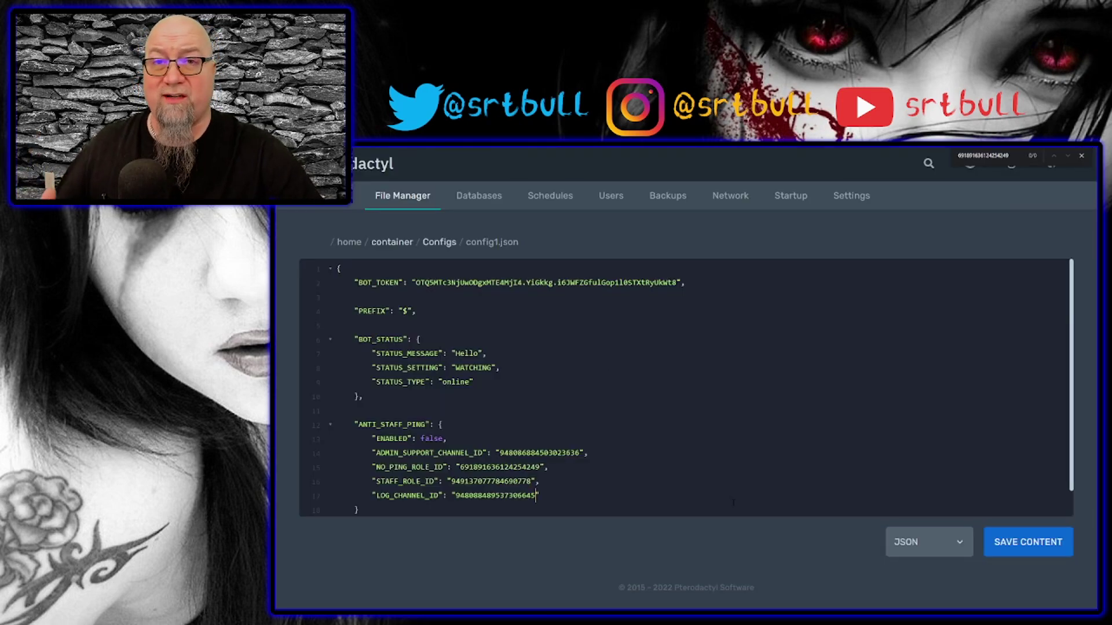
{"action": "left_click", "coordinate": [1022, 542]}
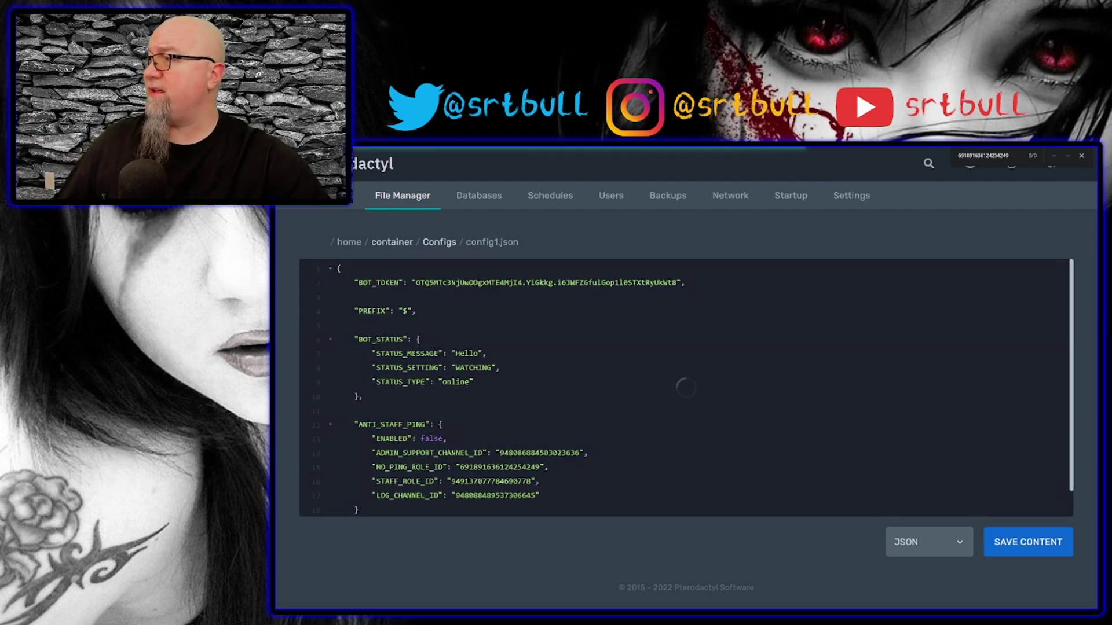
{"action": "left_click", "coordinate": [432, 243]}
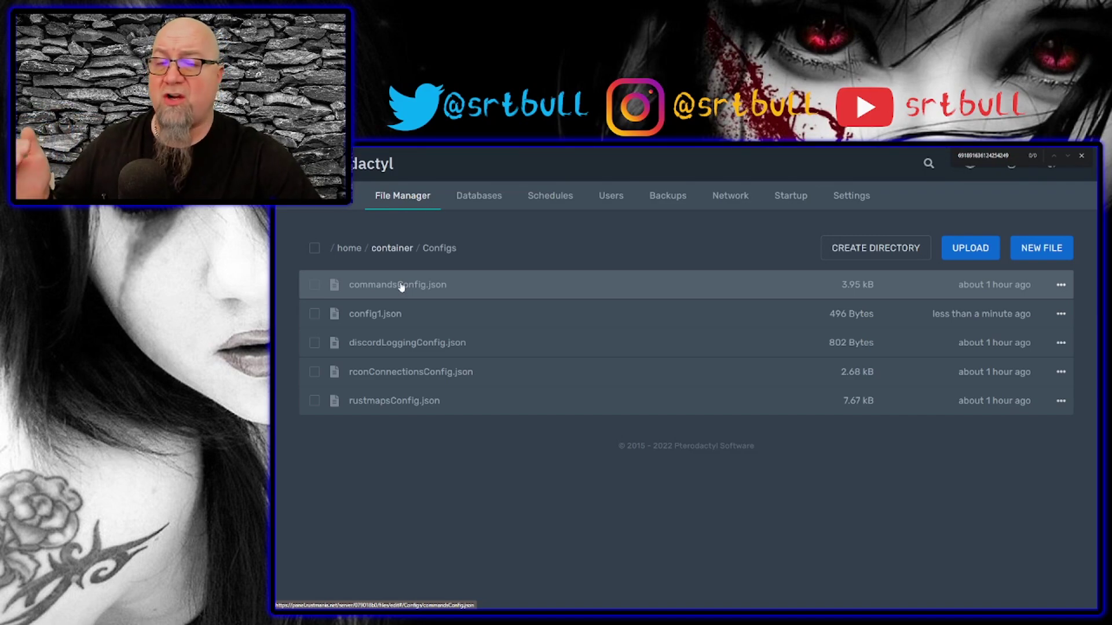
Open commandsConfig.json and paste 'SrtBull YouTube Test Server' into SERVER_NAME.
{"action": "left_click", "coordinate": [401, 285]}
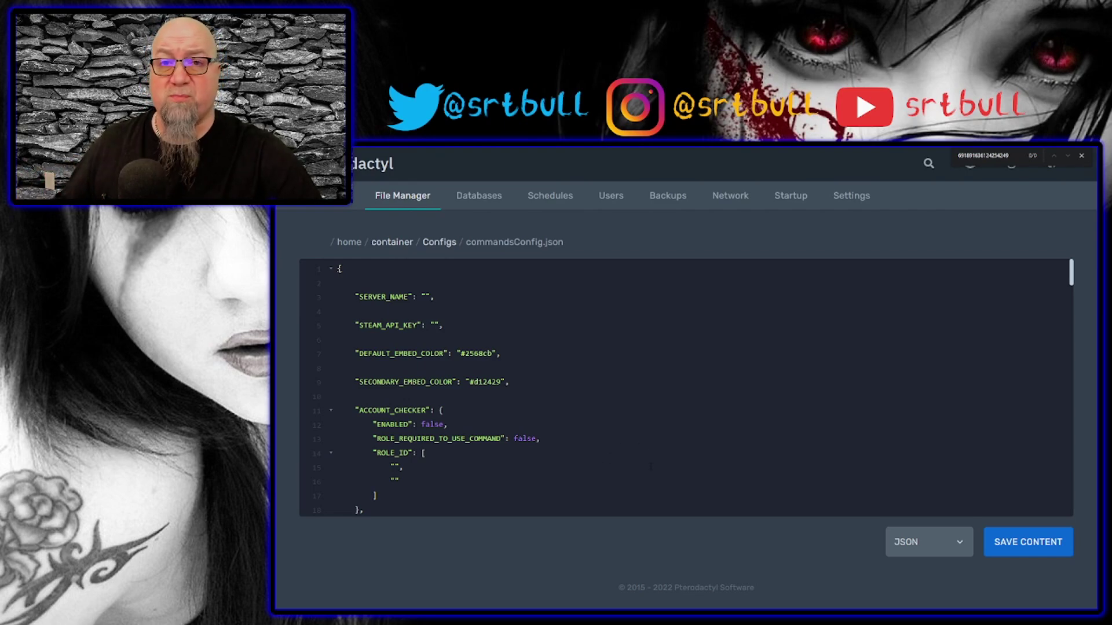
{"action": "left_click_drag", "start_coordinate": [346, 296], "coordinate": [458, 296]}
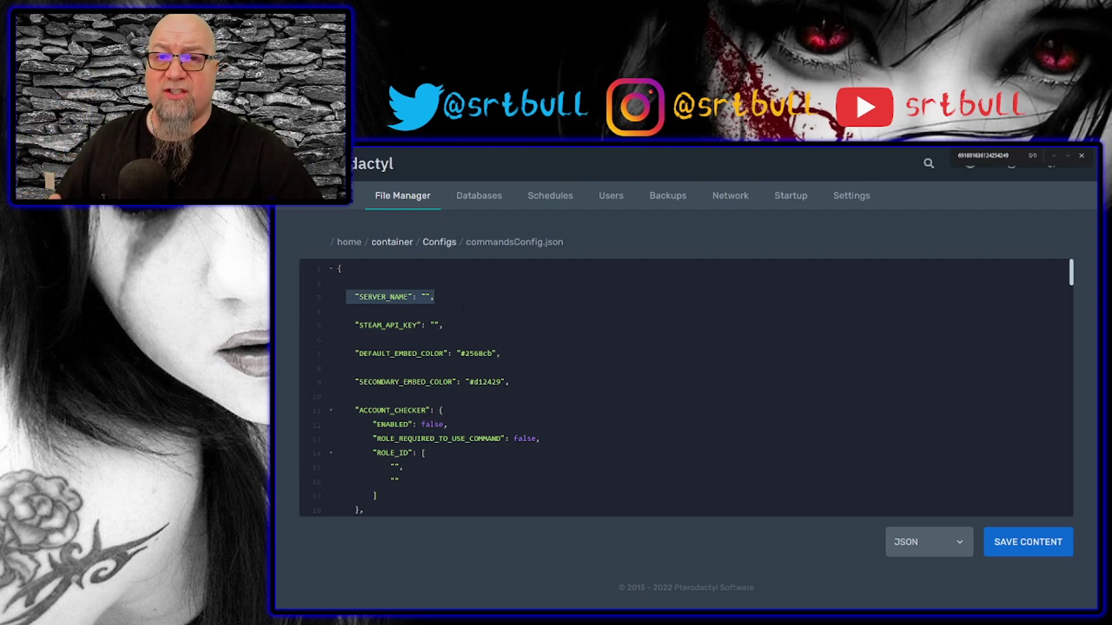
{"action": "left_click", "coordinate": [423, 297]}
{"action": "key", "text": "ctrl+v"}
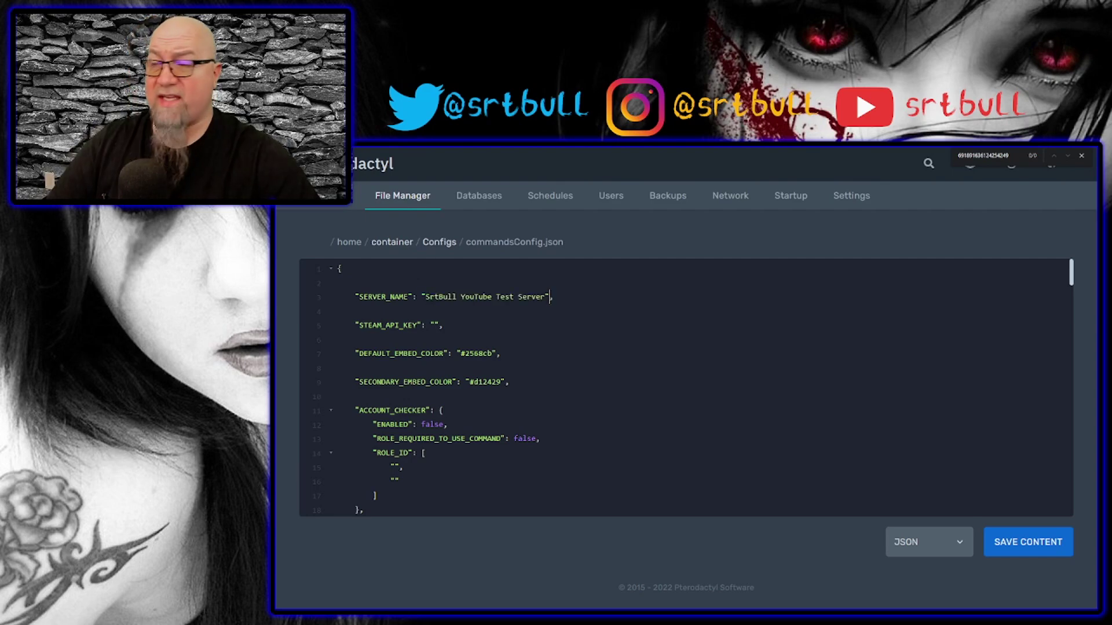
{"action": "left_click_drag", "start_coordinate": [547, 297], "coordinate": [385, 297]}
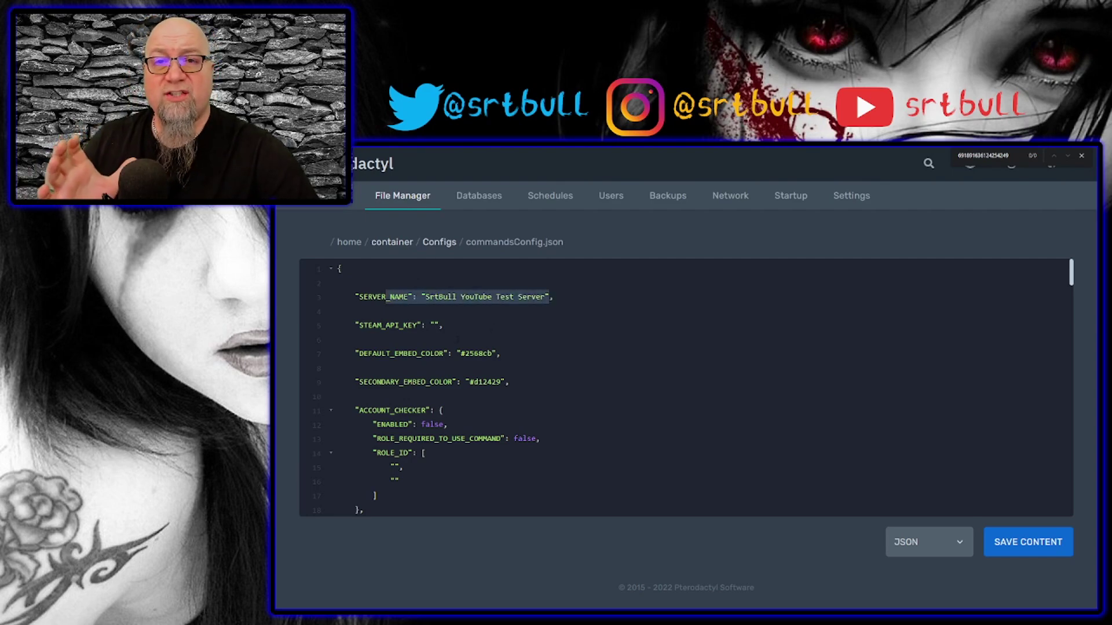
{"action": "key", "text": "F11"}
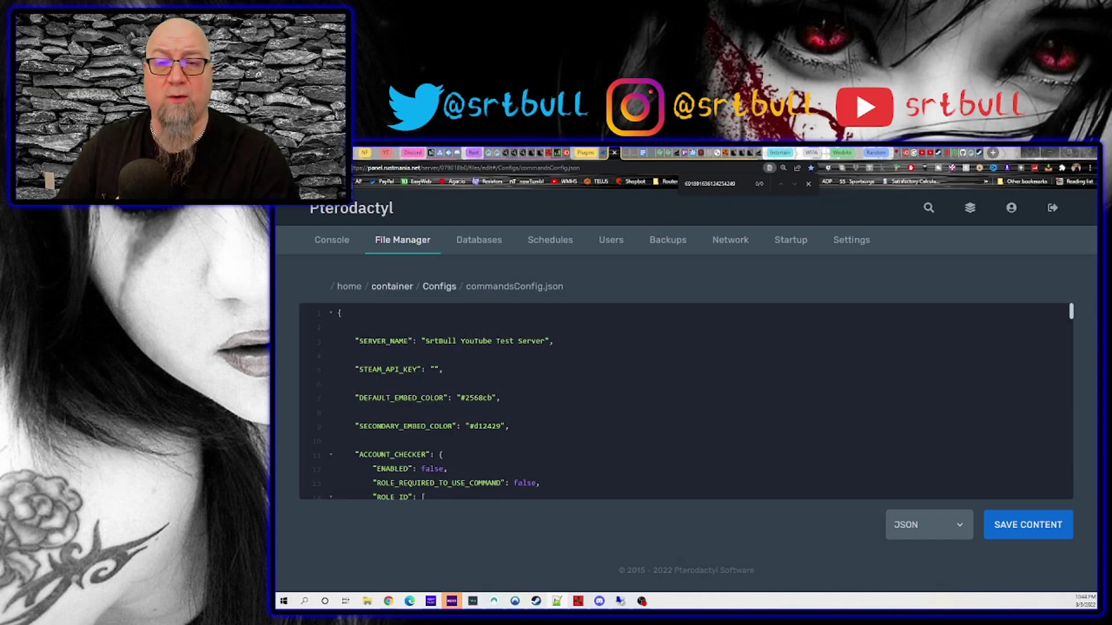
Review the embed colour codes, including the secondary colour d12429.
{"action": "scroll", "coordinate": [686, 378], "scroll_direction": "down", "scroll_amount": 2}
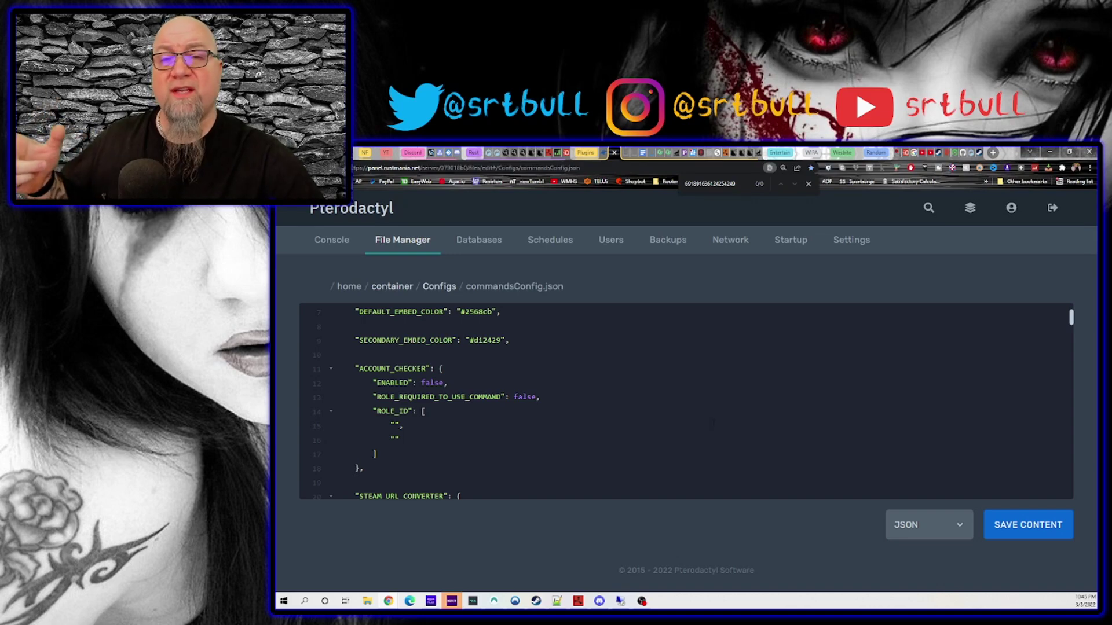
{"action": "scroll", "coordinate": [609, 328], "scroll_direction": "up", "scroll_amount": 1}
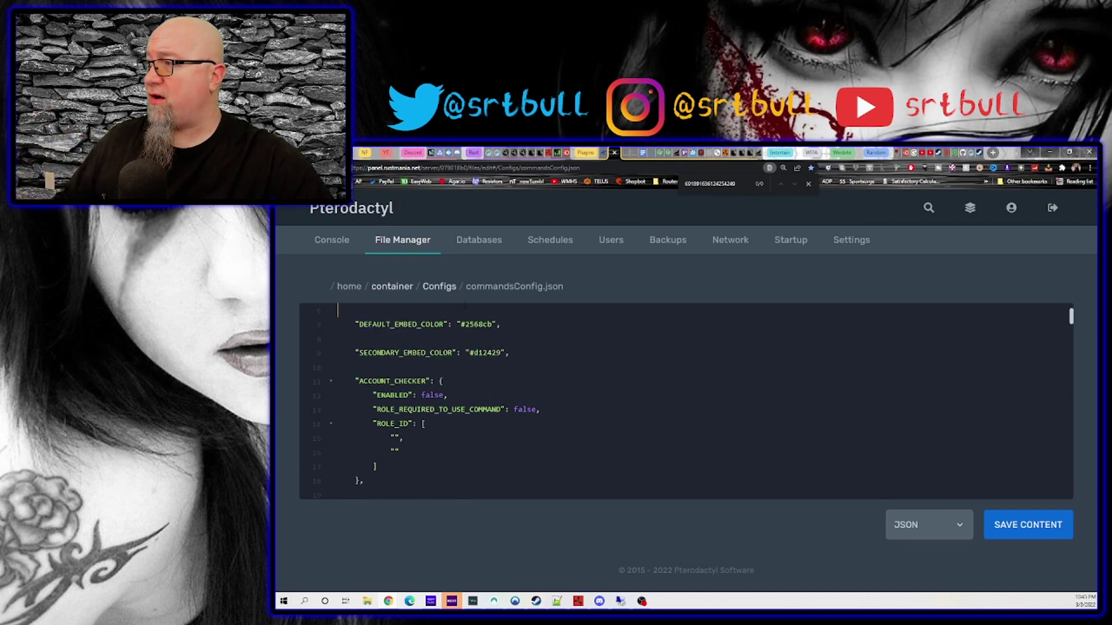
{"action": "double_click", "coordinate": [477, 324]}
{"action": "left_click", "coordinate": [483, 353]}
{"action": "double_click", "coordinate": [484, 352]}
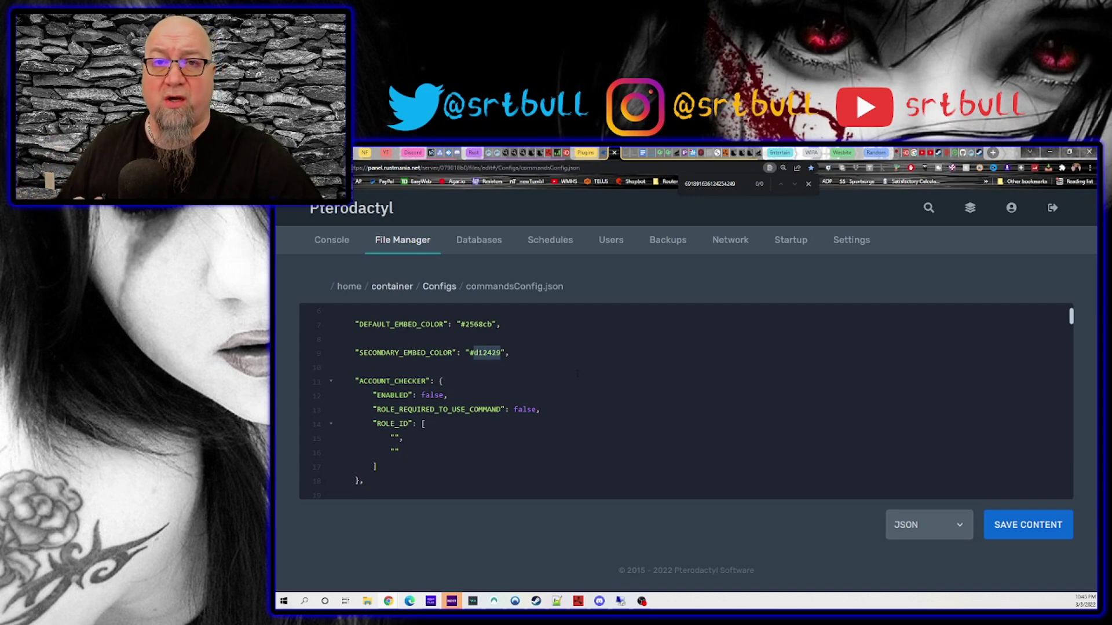
Set ACCOUNT_CHECKER's ENABLED value to true.
{"action": "scroll", "coordinate": [577, 374], "scroll_direction": "down", "scroll_amount": 1}
{"action": "left_click", "coordinate": [639, 428]}
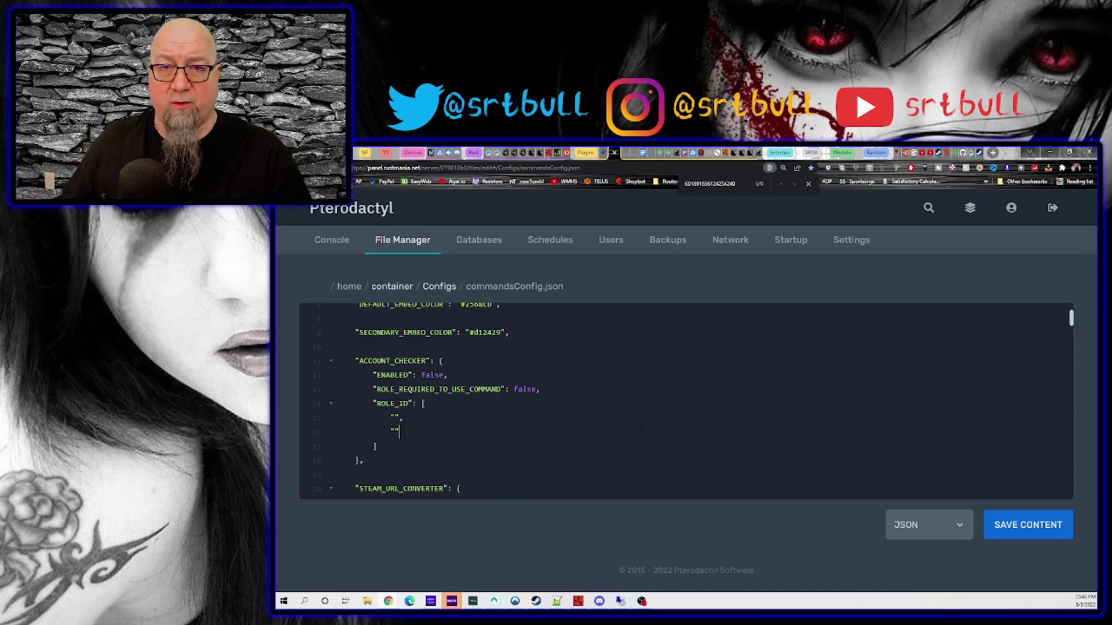
{"action": "left_click_drag", "start_coordinate": [346, 360], "coordinate": [431, 427]}
{"action": "left_click", "coordinate": [433, 427]}
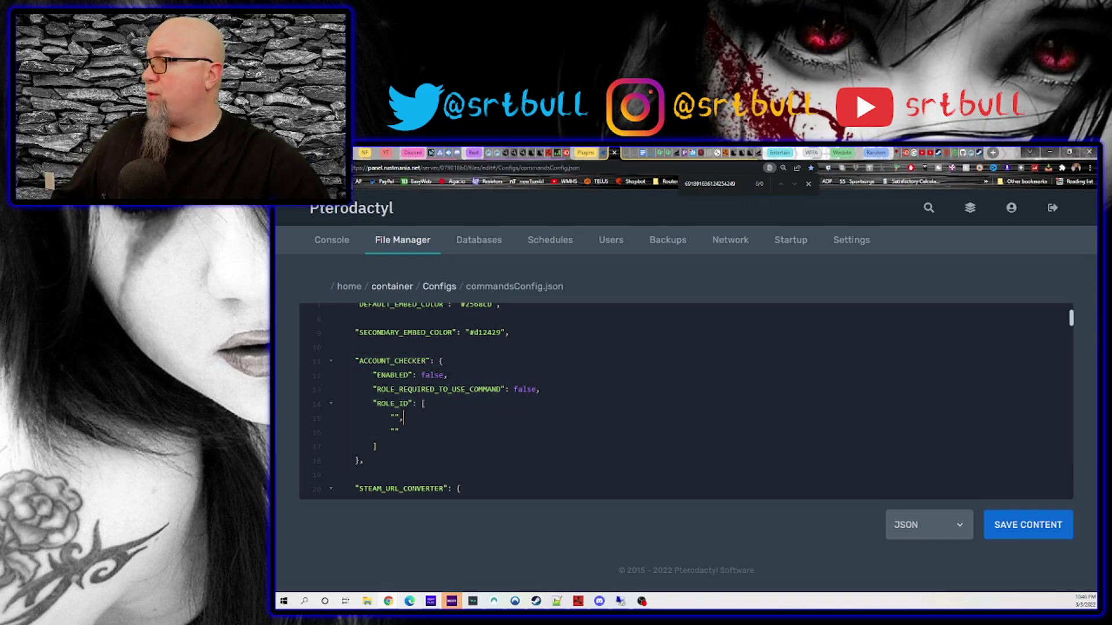
{"action": "double_click", "coordinate": [432, 375]}
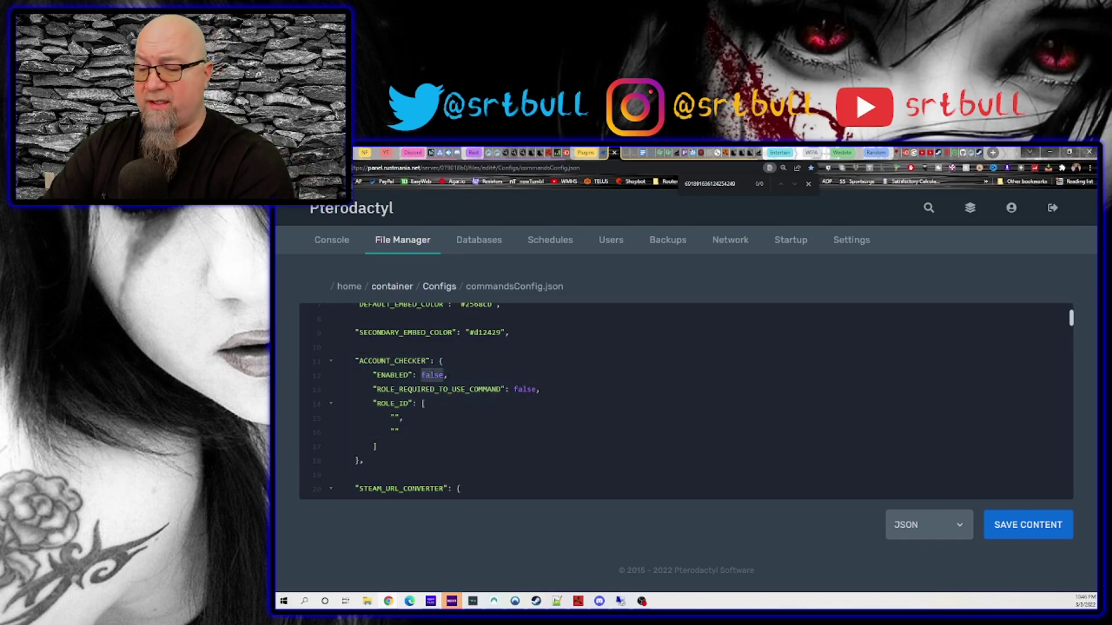
{"action": "type", "text": "true"}
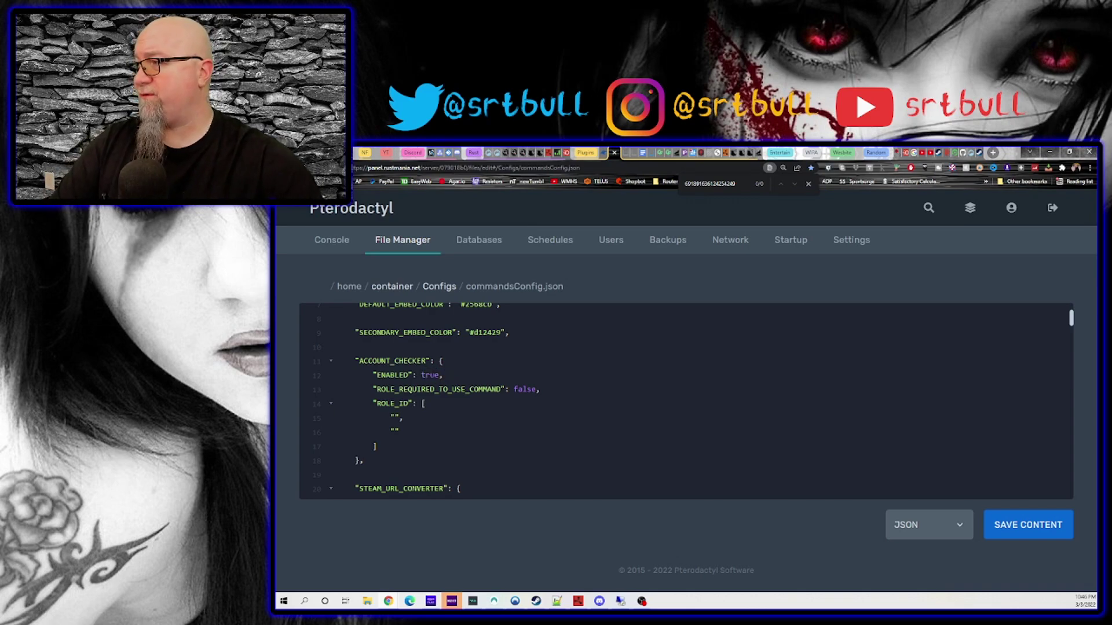
Point out the account checker's role-required setting and its false value.
{"action": "left_click_drag", "start_coordinate": [374, 389], "coordinate": [536, 389]}
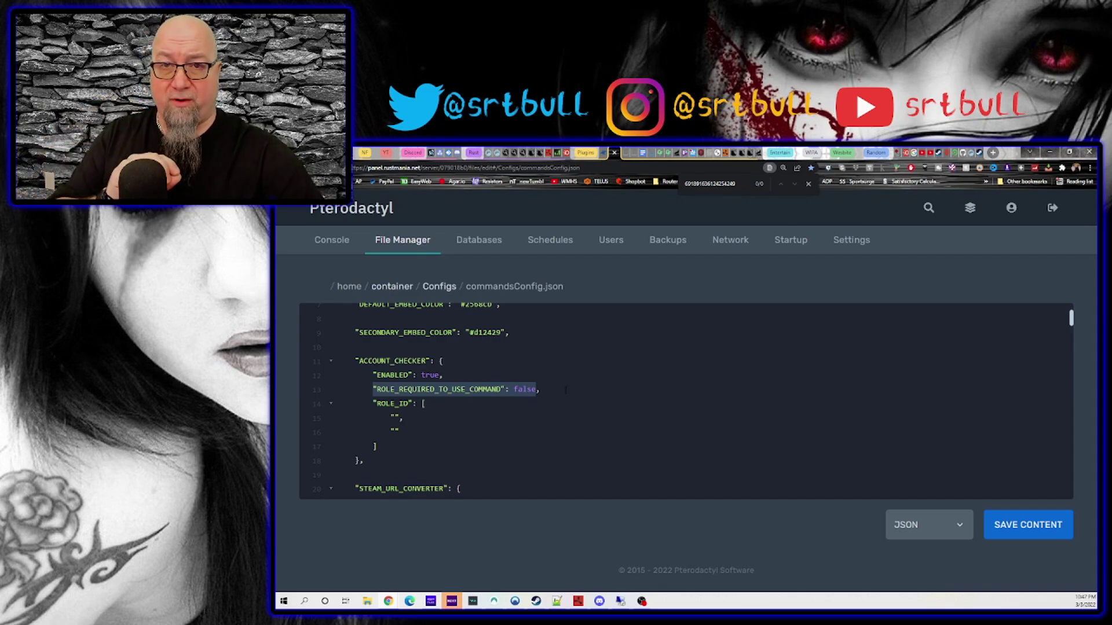
{"action": "left_click", "coordinate": [563, 420]}
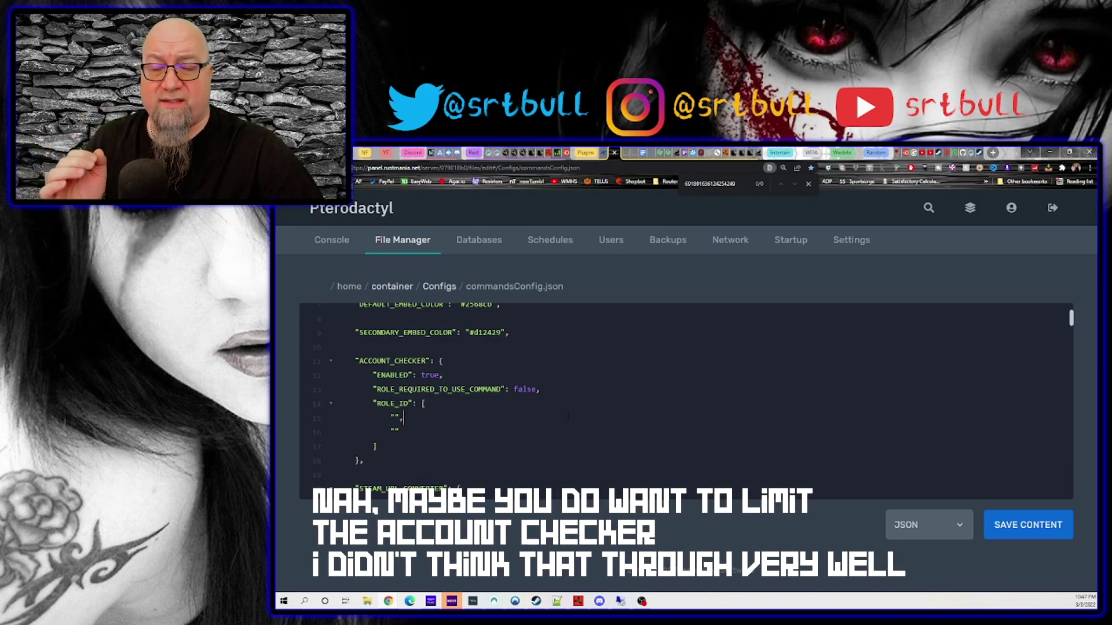
{"action": "double_click", "coordinate": [525, 389]}
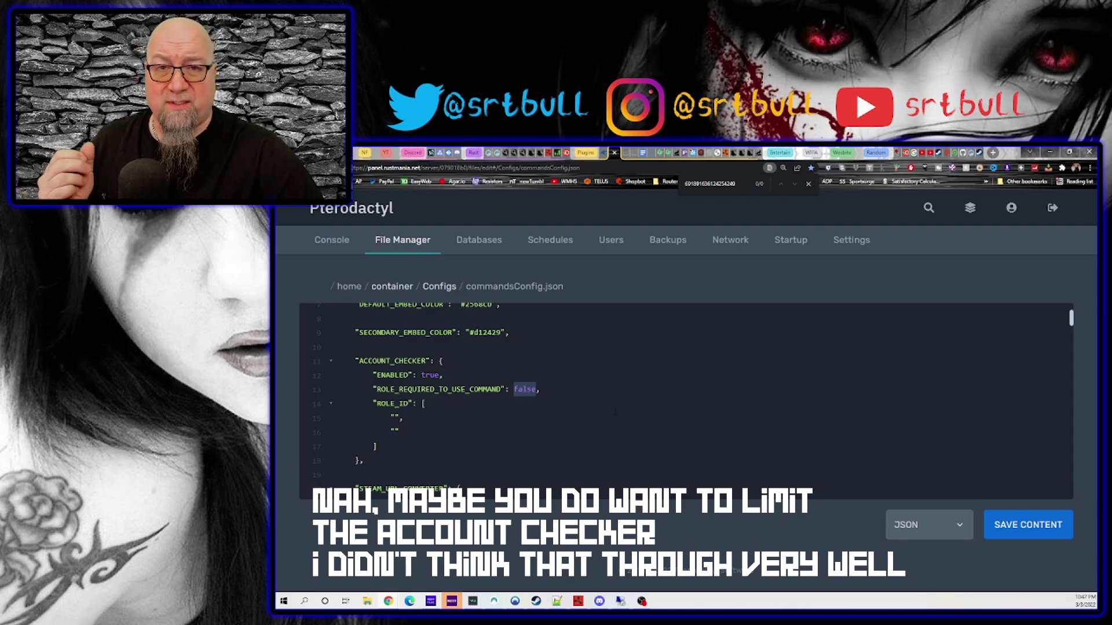
Set EAC_CHECK's ENABLED value to true and bring up RustBanned.com's EAC bans page.
{"action": "key", "text": "F11"}
{"action": "scroll", "coordinate": [615, 412], "scroll_direction": "down", "scroll_amount": 6}
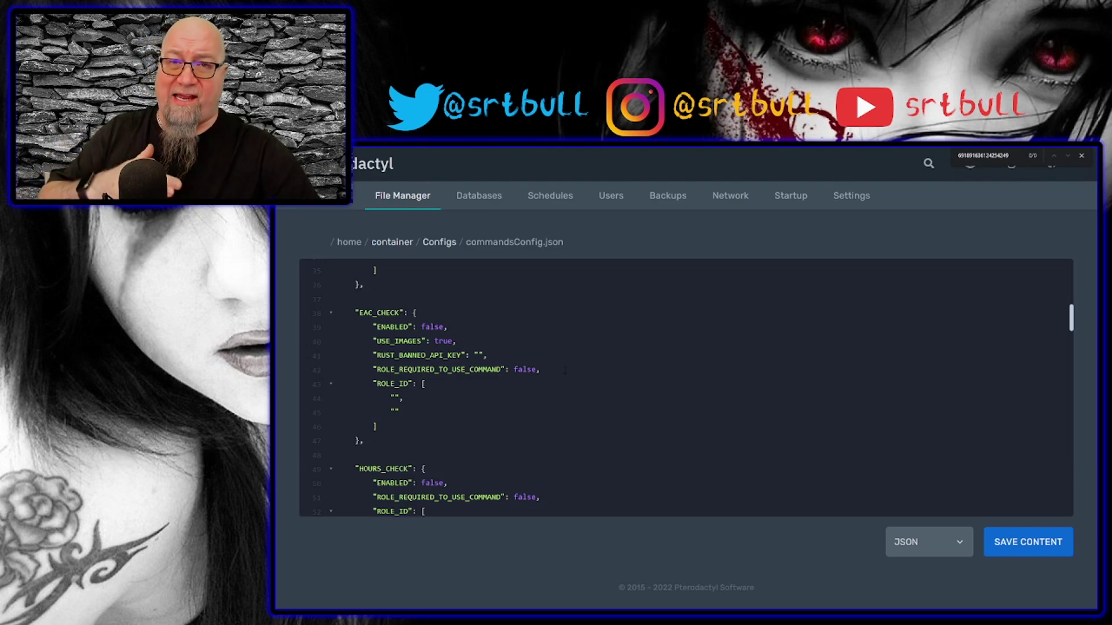
{"action": "double_click", "coordinate": [432, 327]}
{"action": "type", "text": "true"}
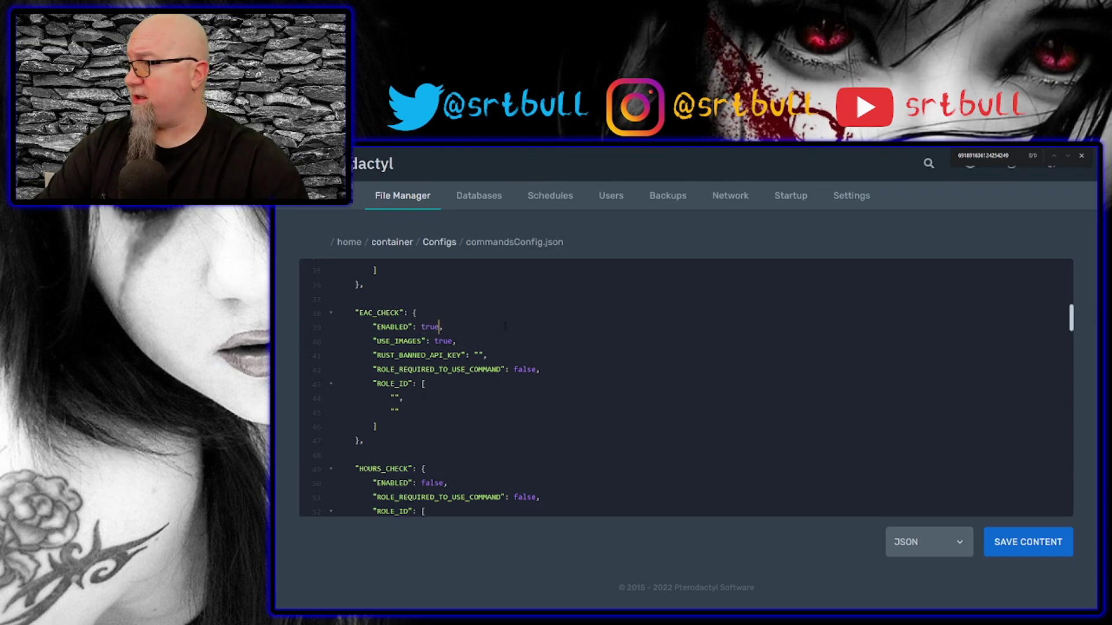
{"action": "key", "text": "Up"}
{"action": "scroll", "coordinate": [504, 328], "scroll_direction": "up", "scroll_amount": 1}
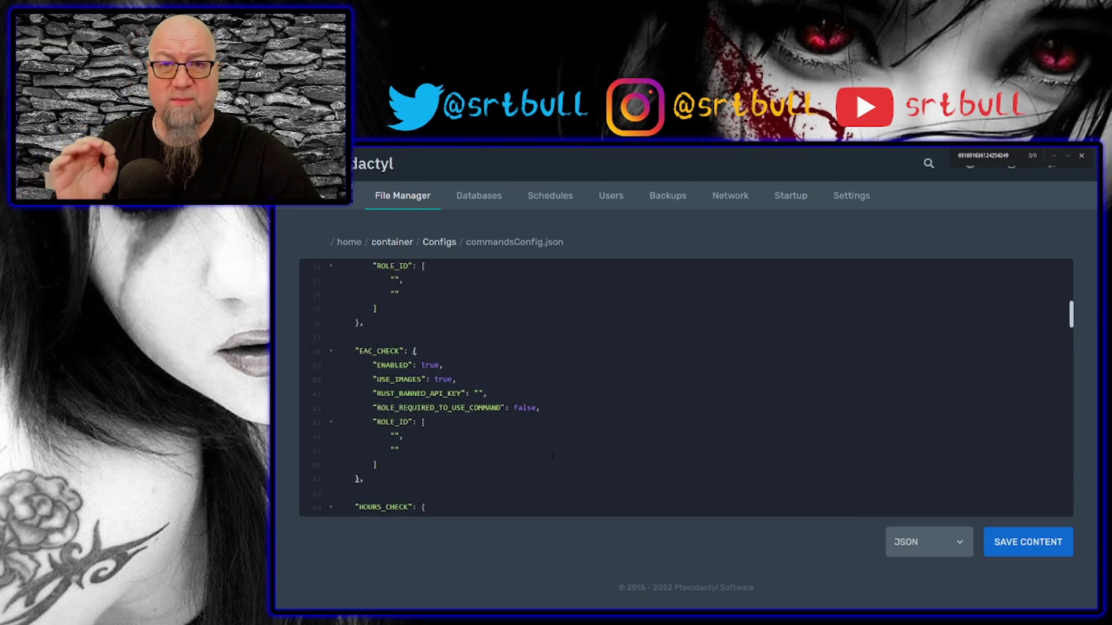
{"action": "key", "text": "alt+Tab"}
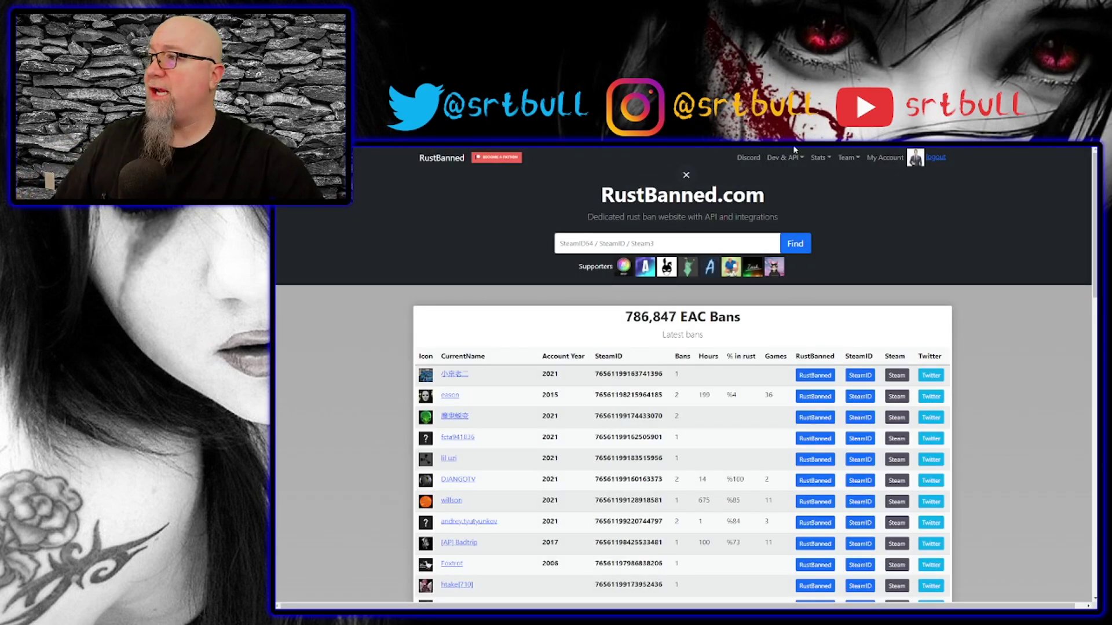
Copy the account's API key from RustBanned.com's EAC Ban API page into RUST_BANNED_API_KEY.
{"action": "left_click", "coordinate": [803, 158]}
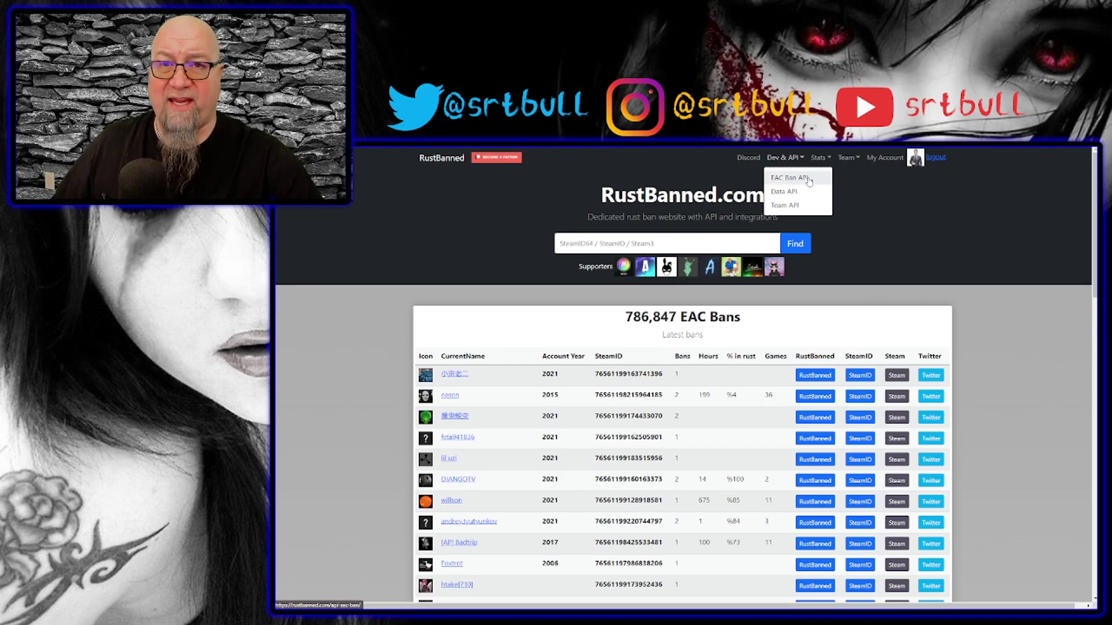
{"action": "left_click", "coordinate": [790, 178]}
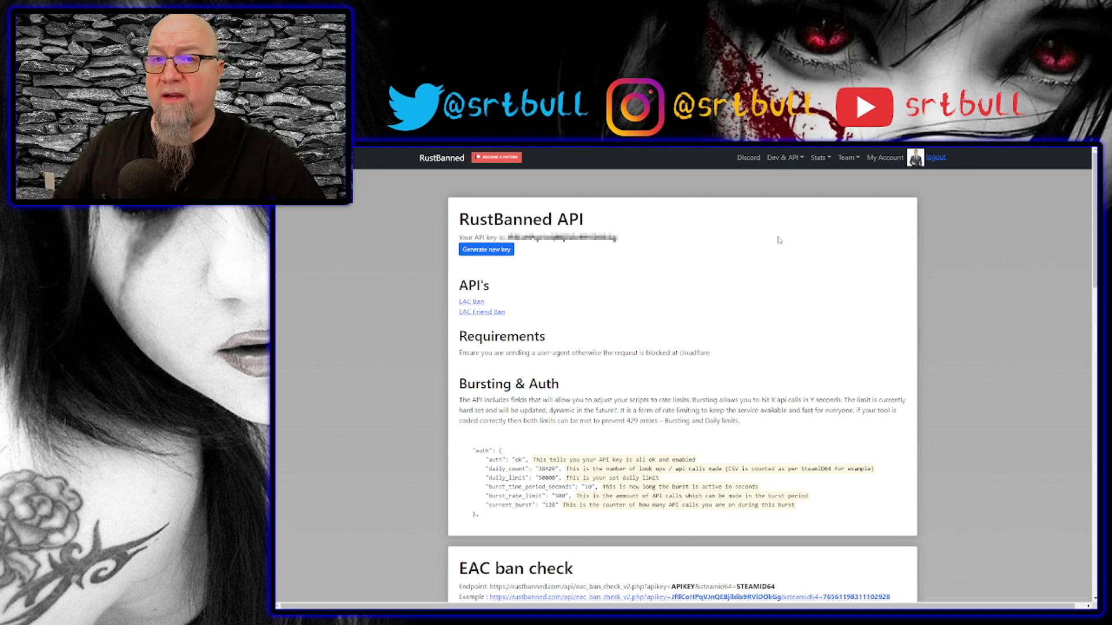
{"action": "left_click_drag", "start_coordinate": [619, 238], "coordinate": [506, 237]}
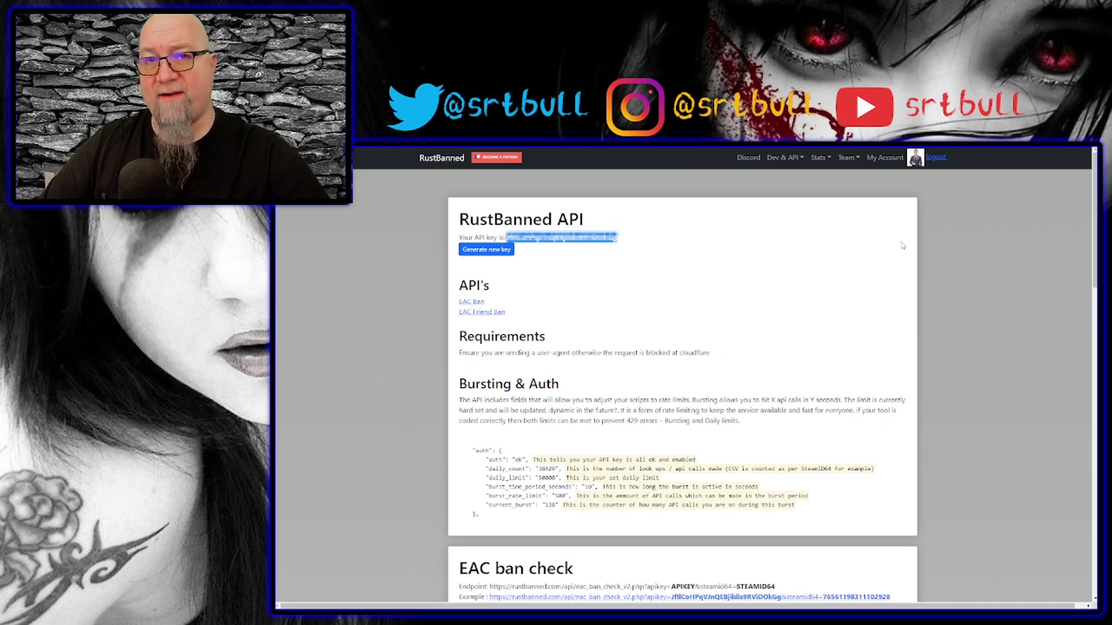
{"action": "key", "text": "alt+Tab"}
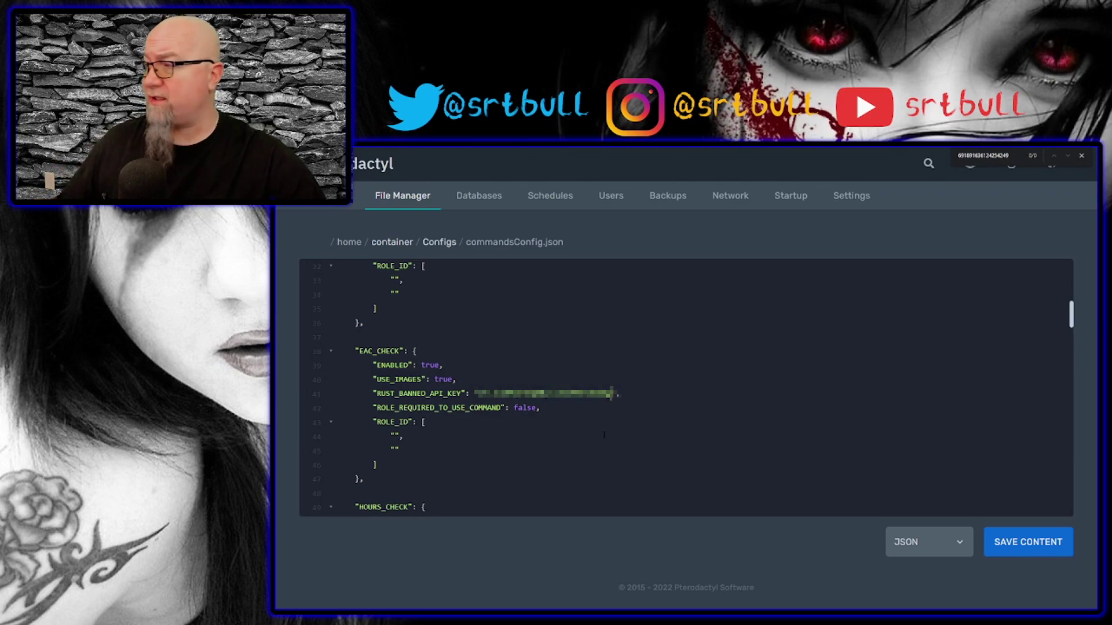
Make EAC_CHECK require a role and paste the staff role's ID into its ROLE_ID list.
{"action": "double_click", "coordinate": [525, 408]}
{"action": "type", "text": "true"}
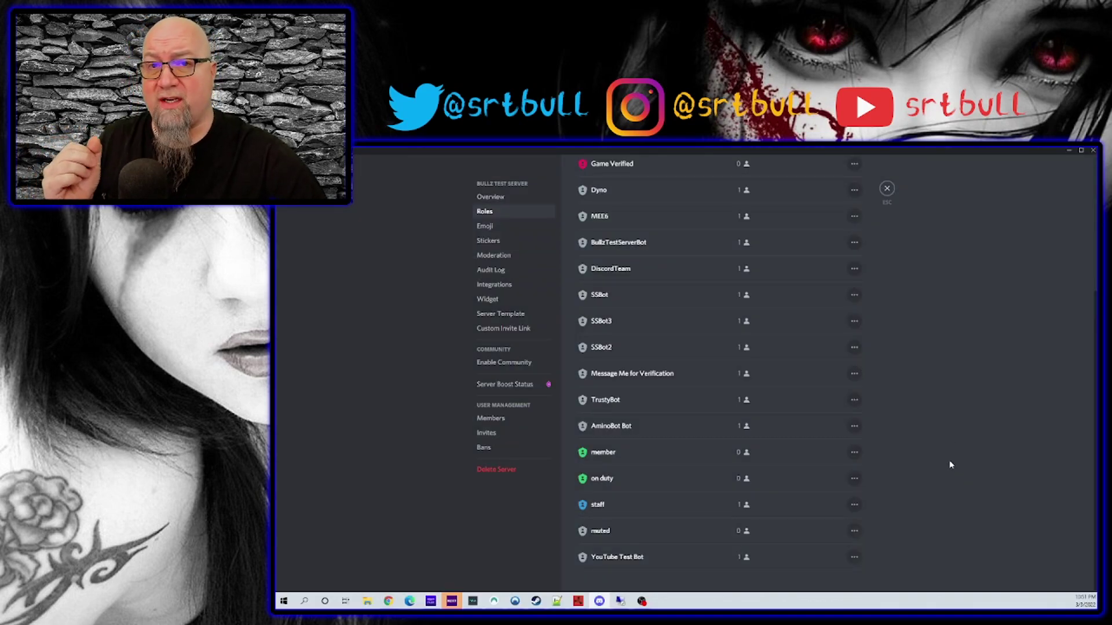
{"action": "right_click", "coordinate": [599, 505]}
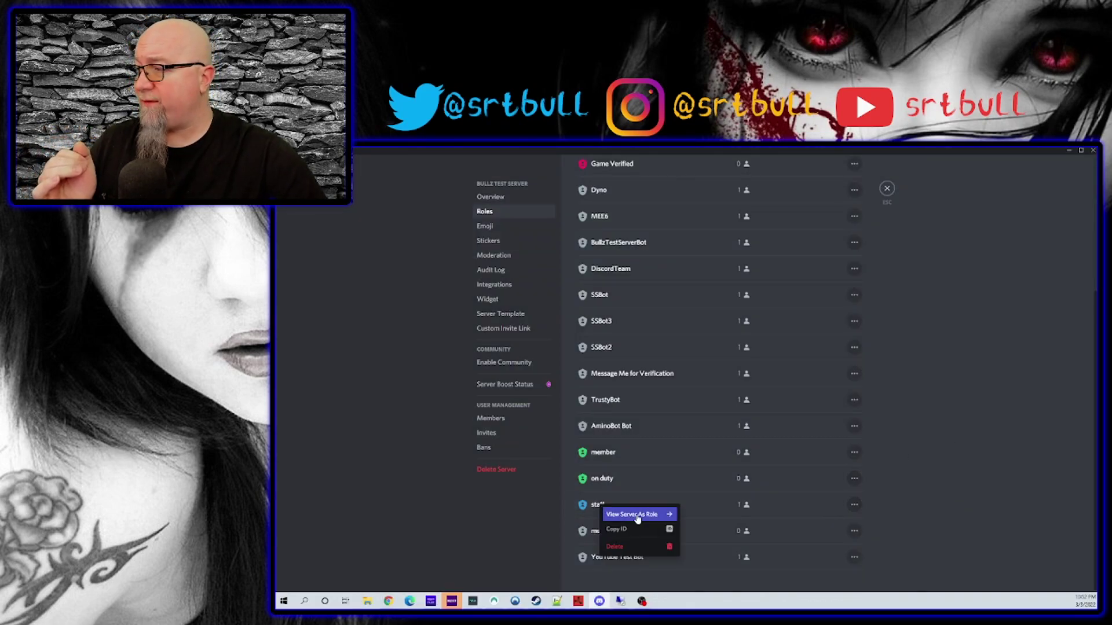
{"action": "left_click", "coordinate": [616, 529]}
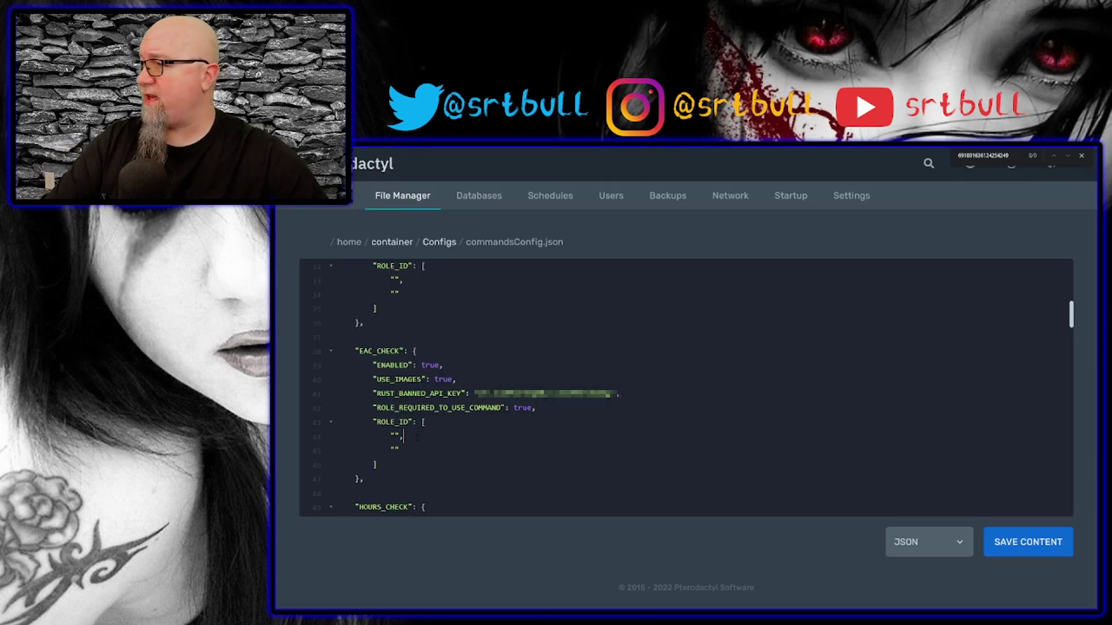
{"action": "key", "text": "Left"}
{"action": "key", "text": "Left"}
{"action": "key", "text": "ctrl+v"}
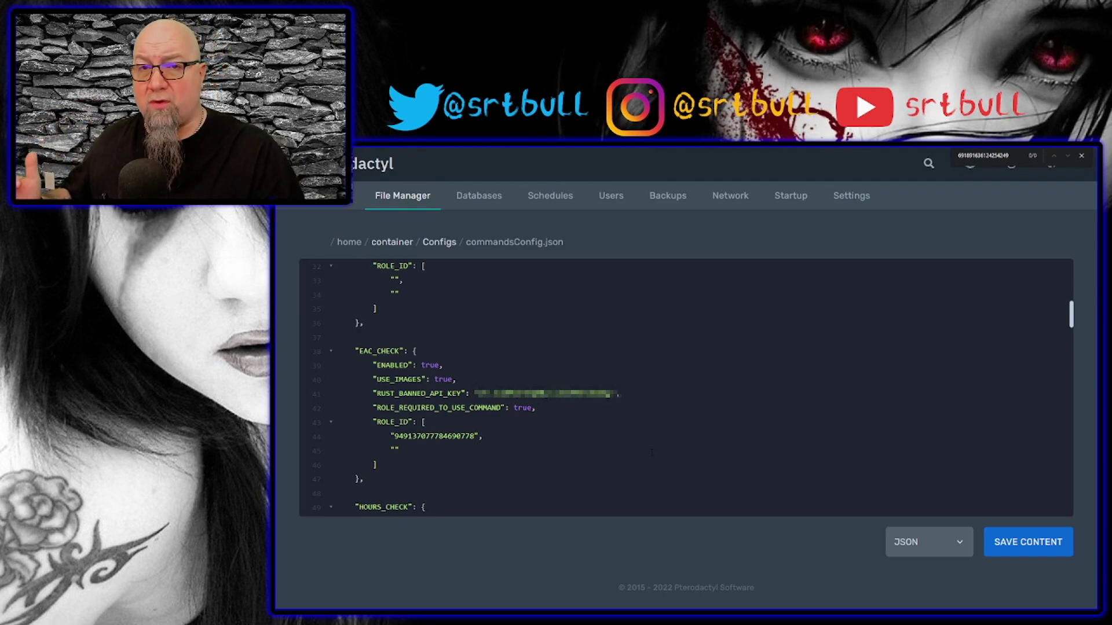
Copy the Discord suggestions channel's ID and paste it into SUGGESTION_CHANNEL_ID.
{"action": "scroll", "coordinate": [651, 453], "scroll_direction": "down", "scroll_amount": 3}
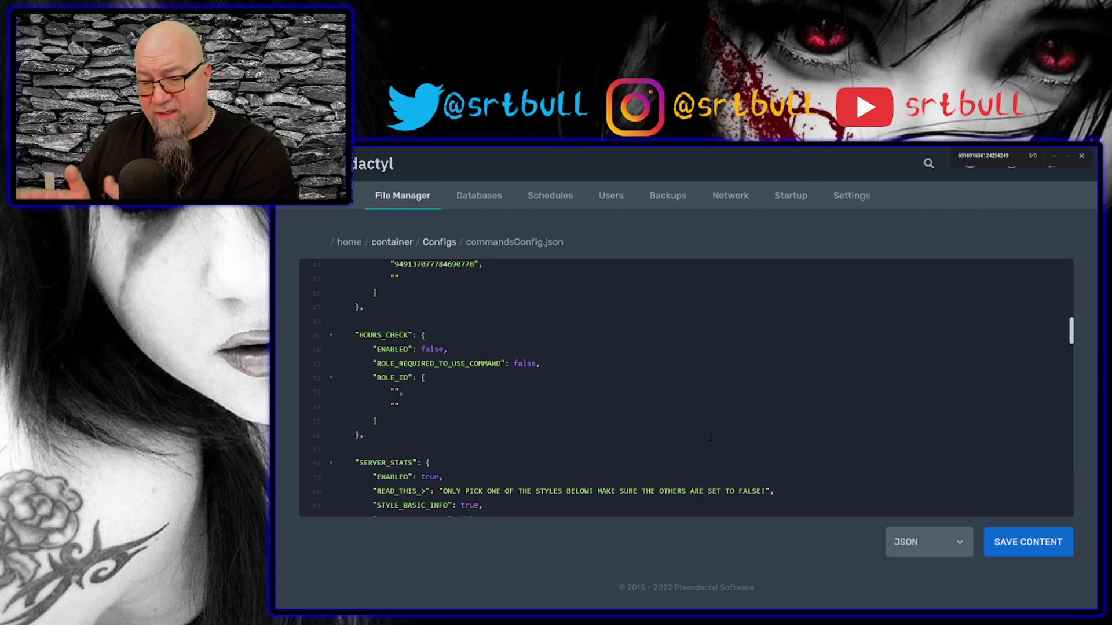
{"action": "scroll", "coordinate": [654, 429], "scroll_direction": "down", "scroll_amount": 9}
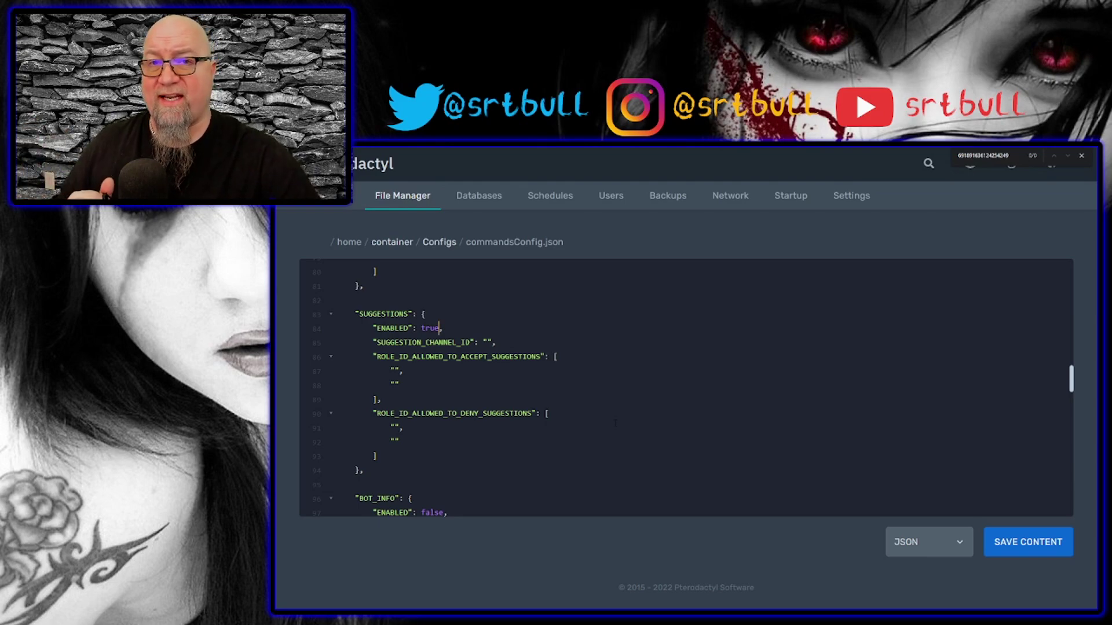
{"action": "key", "text": "alt+Tab"}
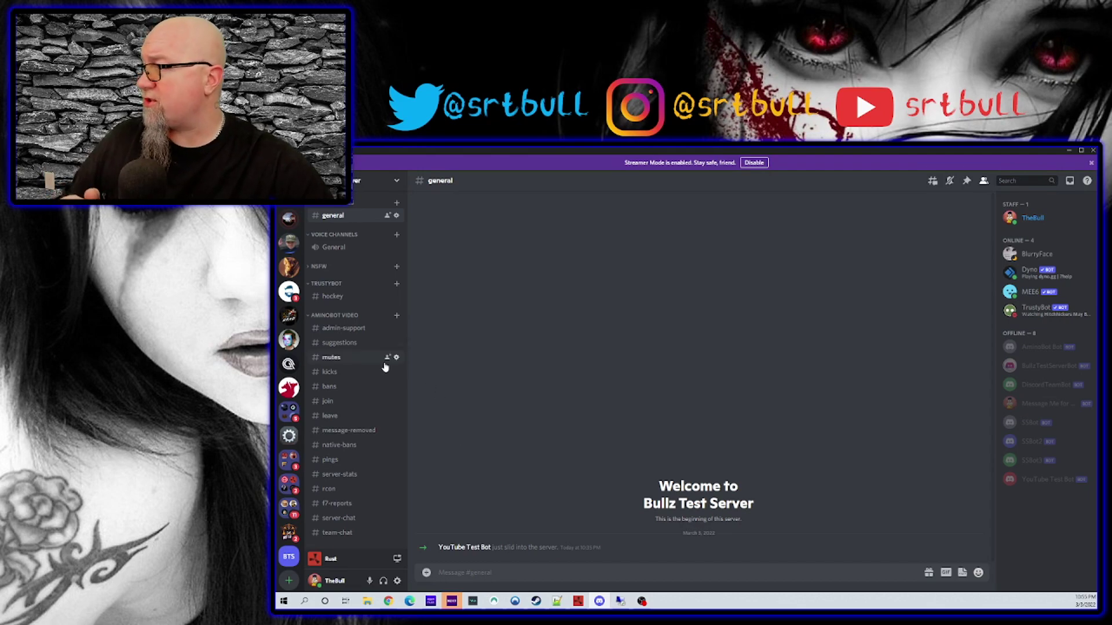
{"action": "right_click", "coordinate": [335, 345]}
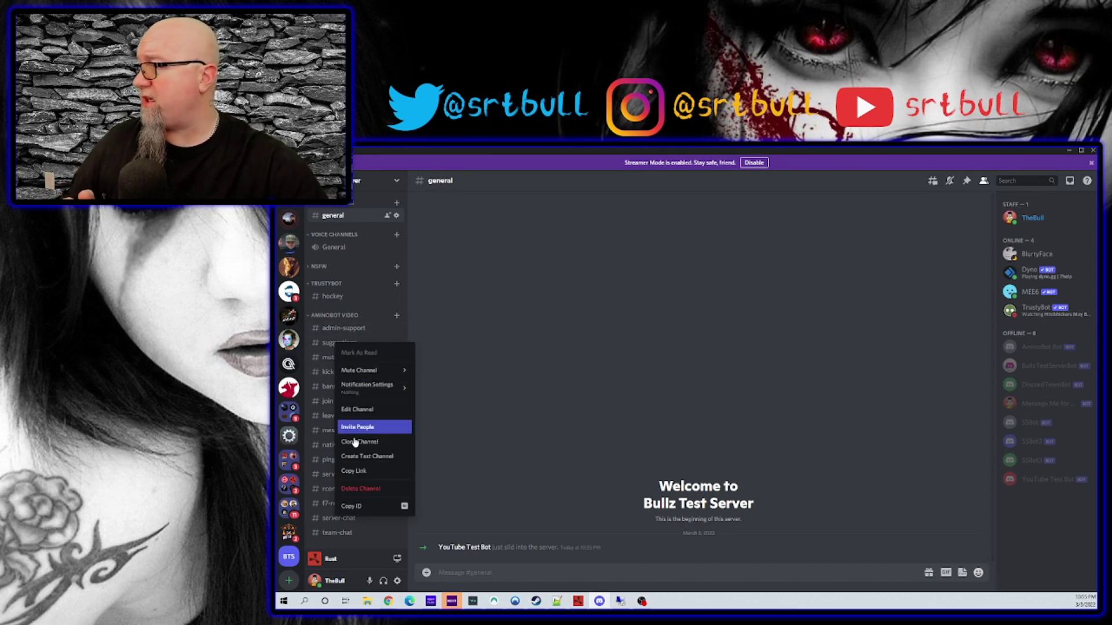
{"action": "left_click", "coordinate": [362, 509]}
{"action": "key", "text": "alt+Tab"}
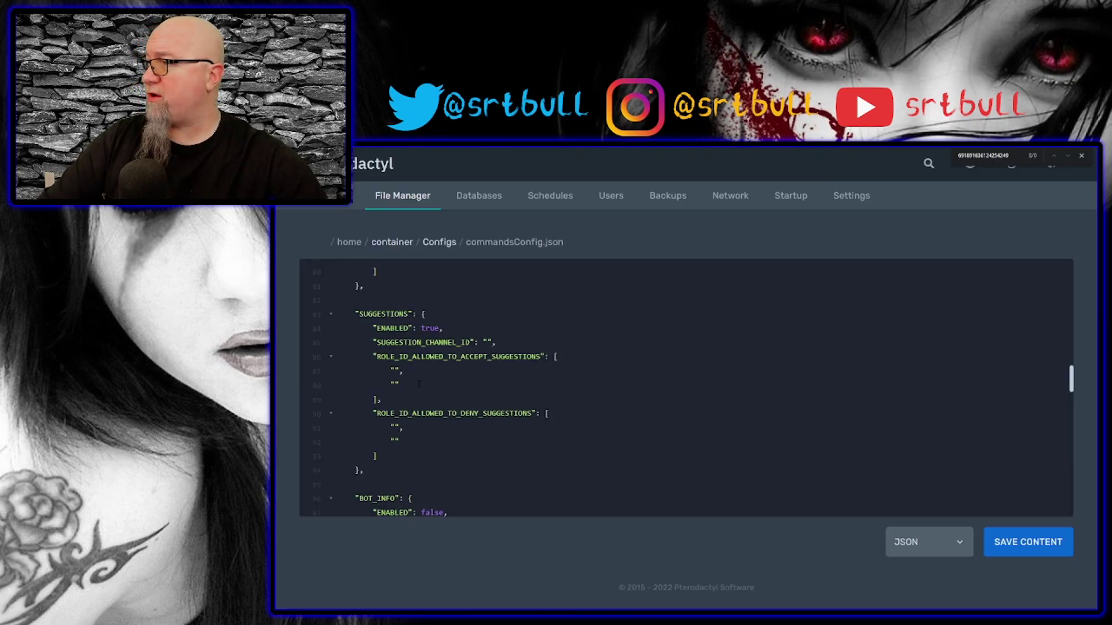
{"action": "left_click", "coordinate": [487, 342]}
{"action": "key", "text": "ctrl+v"}
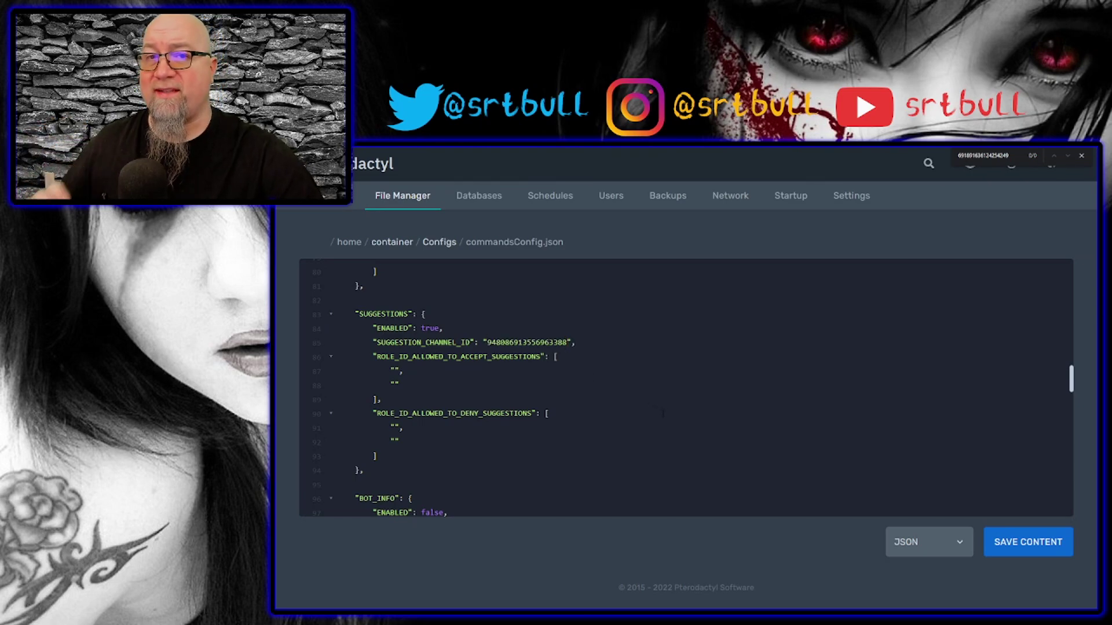
{"action": "left_click_drag", "start_coordinate": [398, 357], "coordinate": [523, 357]}
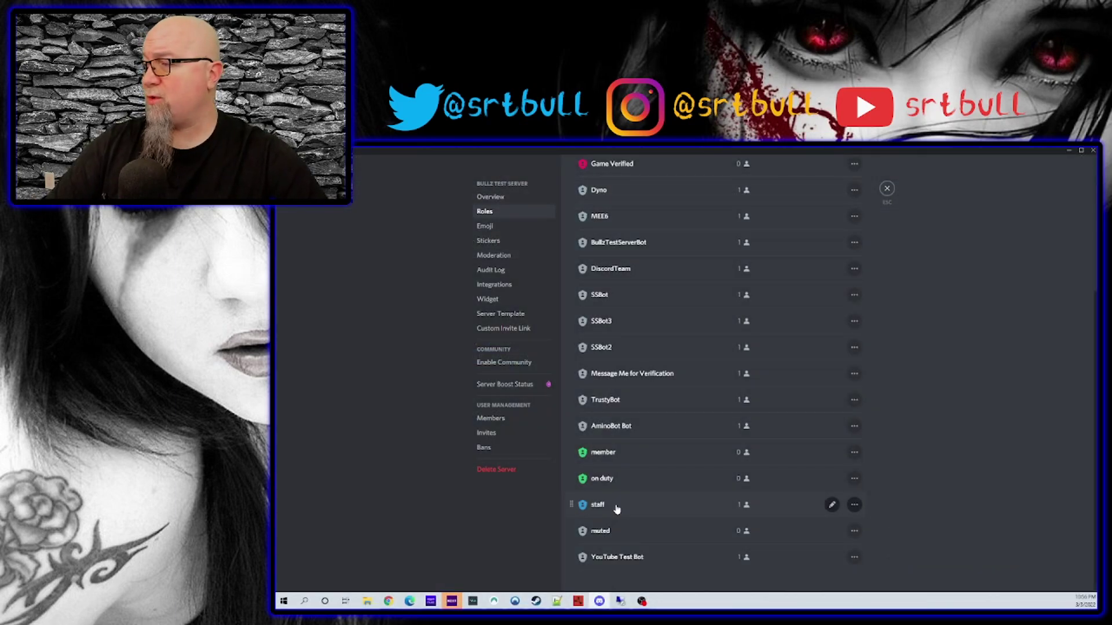
Fill the accept-suggestions role list with three role IDs, ending with the Owner role.
{"action": "right_click", "coordinate": [616, 509]}
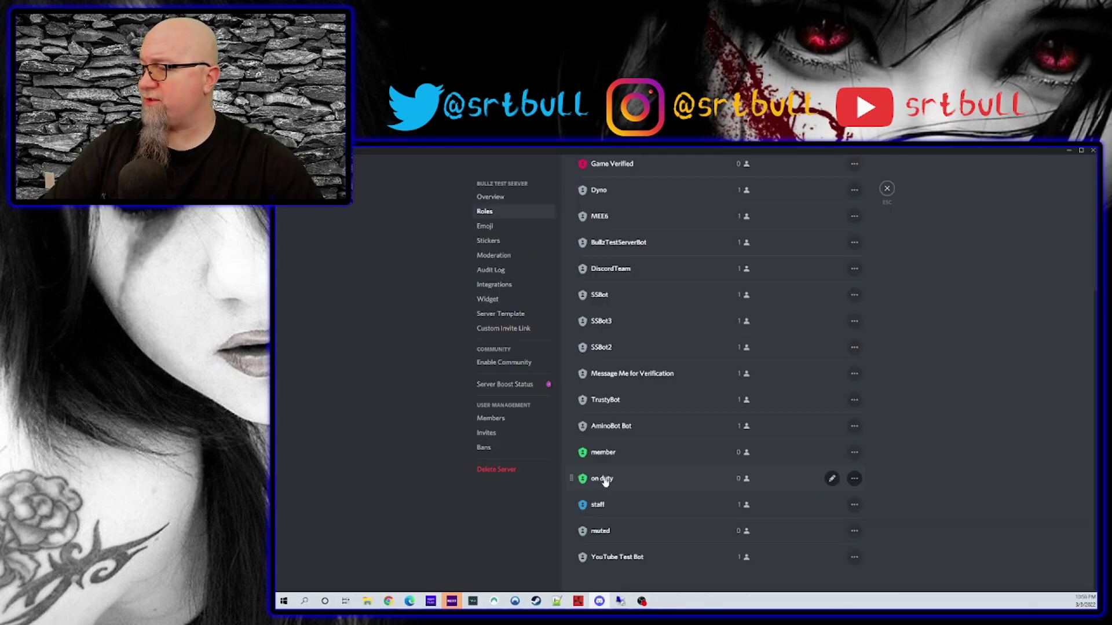
{"action": "right_click", "coordinate": [602, 479]}
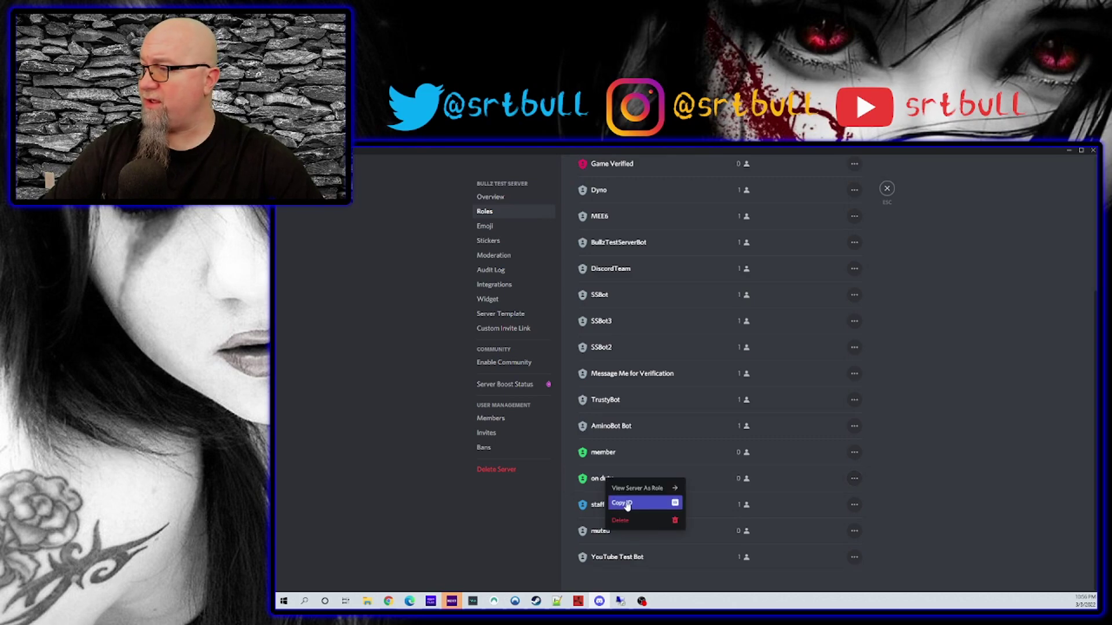
{"action": "left_click", "coordinate": [633, 511]}
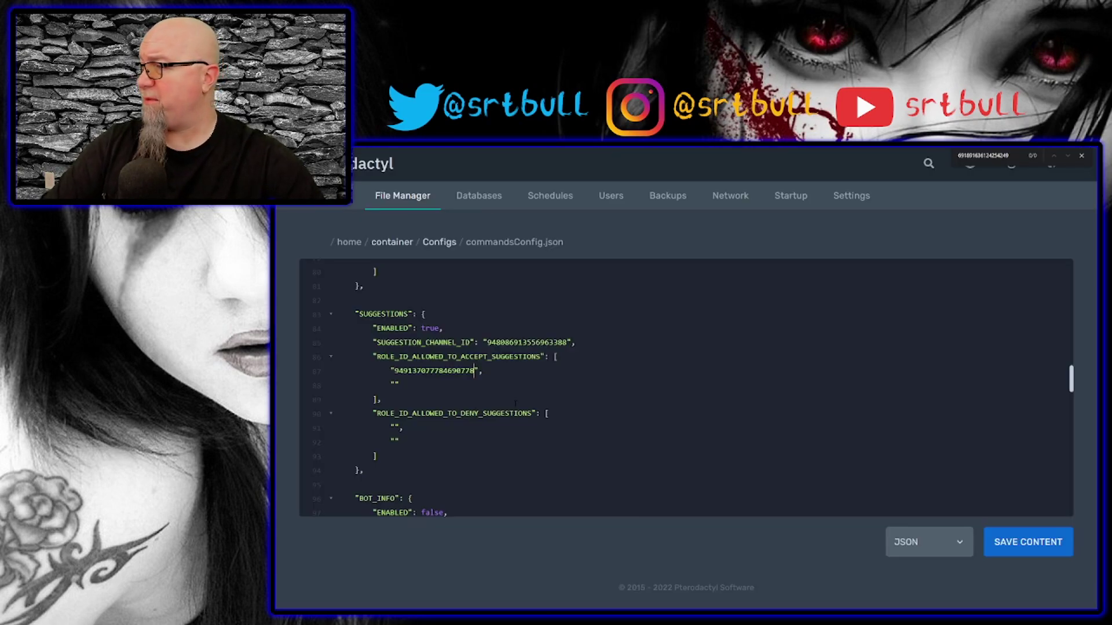
{"action": "key", "text": "ctrl+v"}
{"action": "type", "text": ","}
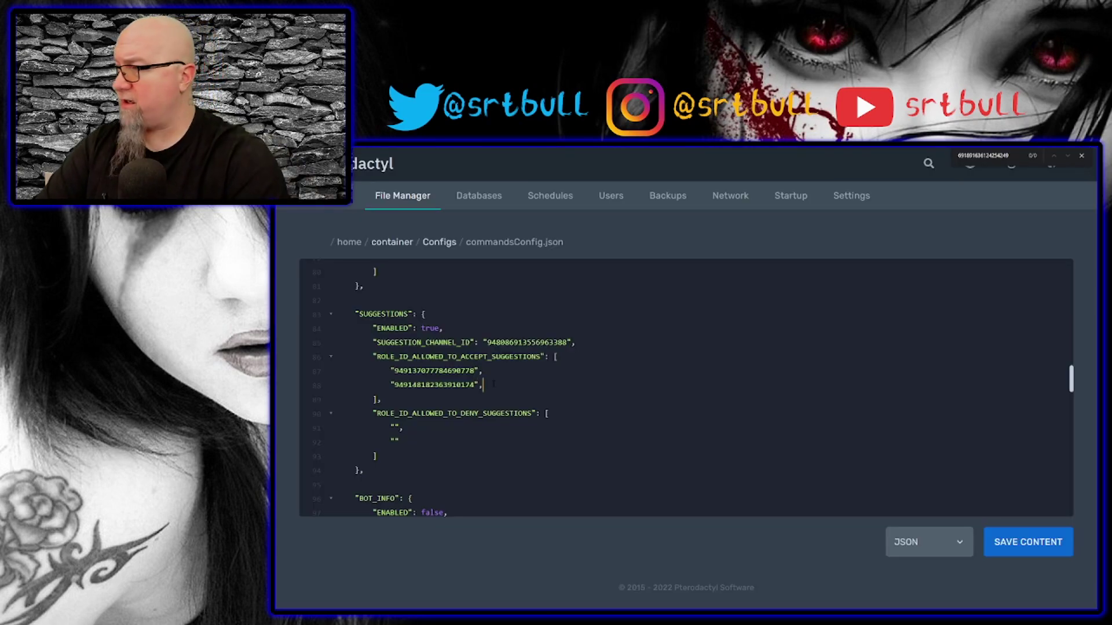
{"action": "key", "text": "Return"}
{"action": "type", "text": "\"\""}
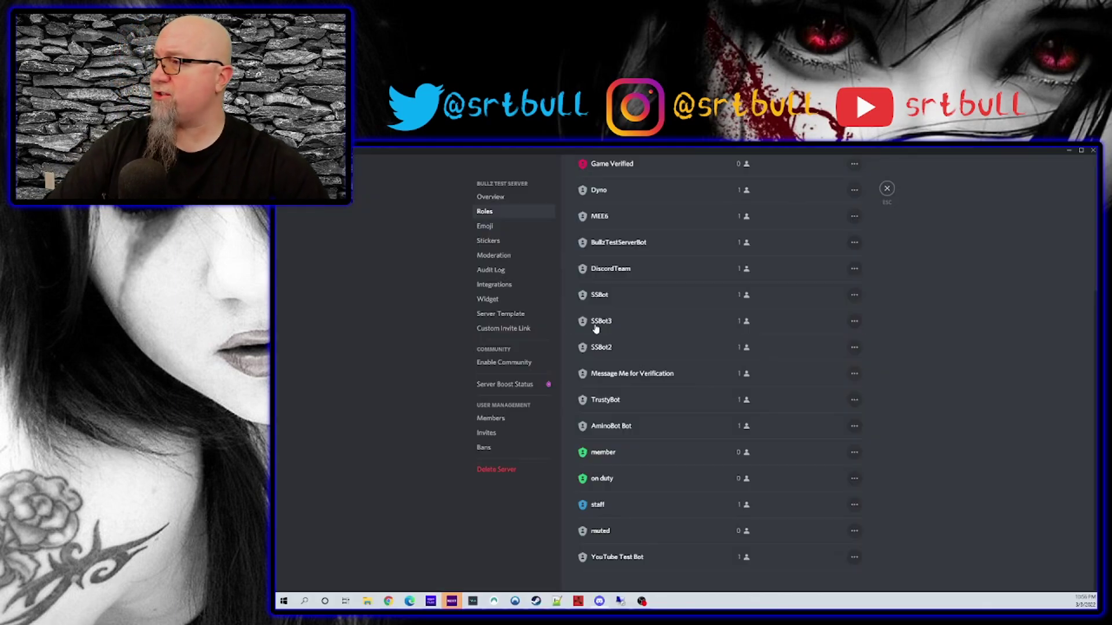
{"action": "scroll", "coordinate": [648, 219], "scroll_direction": "up", "scroll_amount": 3}
{"action": "right_click", "coordinate": [609, 311]}
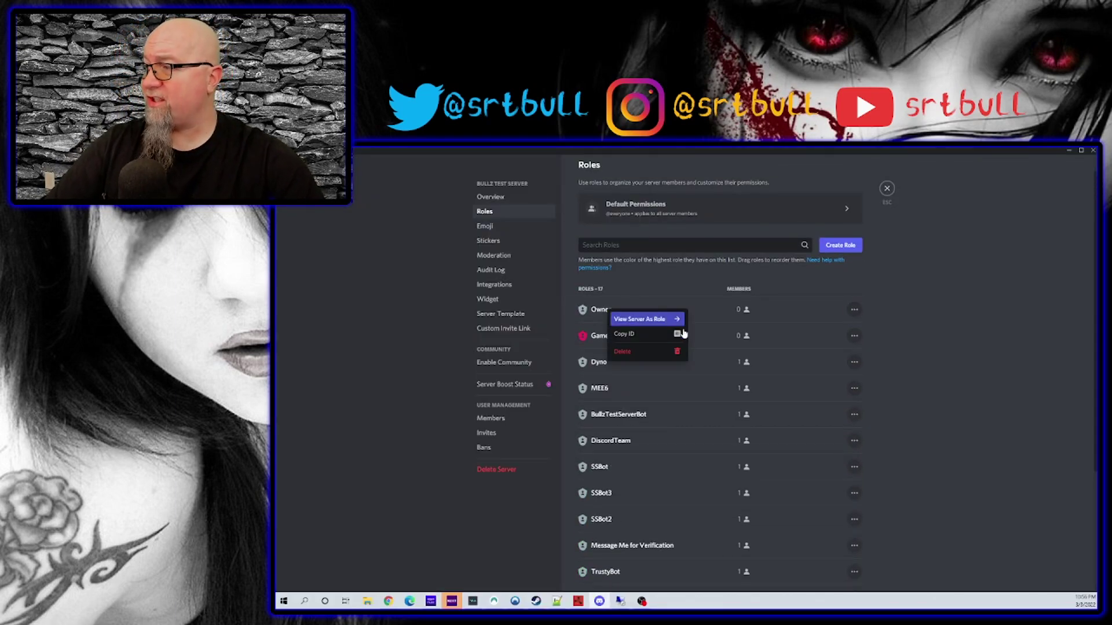
{"action": "left_click", "coordinate": [629, 334]}
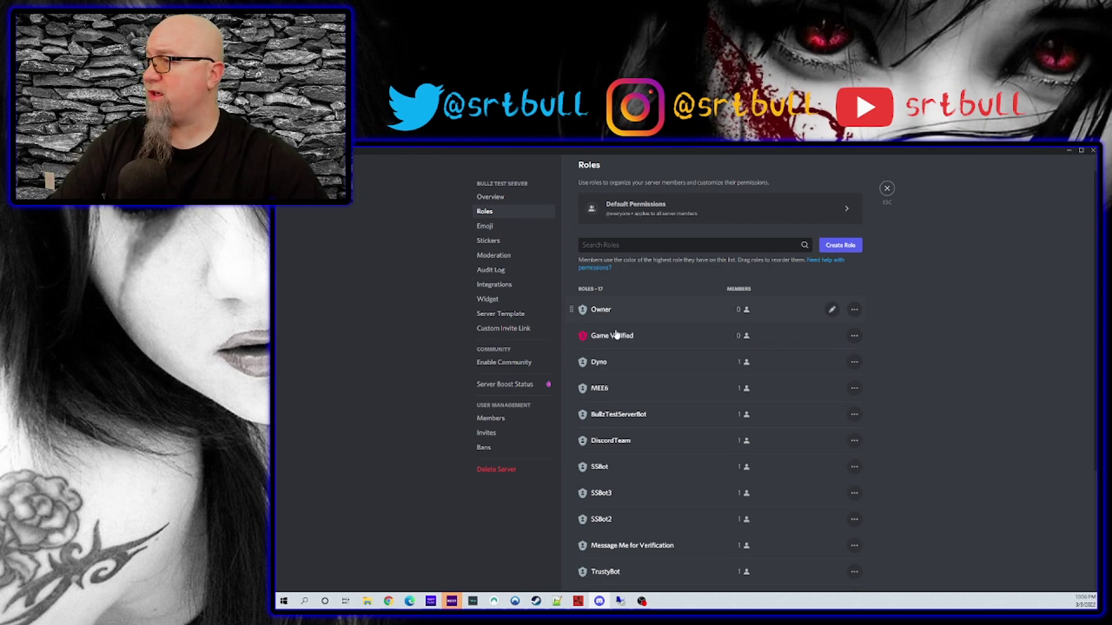
{"action": "key", "text": "alt+Tab"}
{"action": "key", "text": "ctrl+v"}
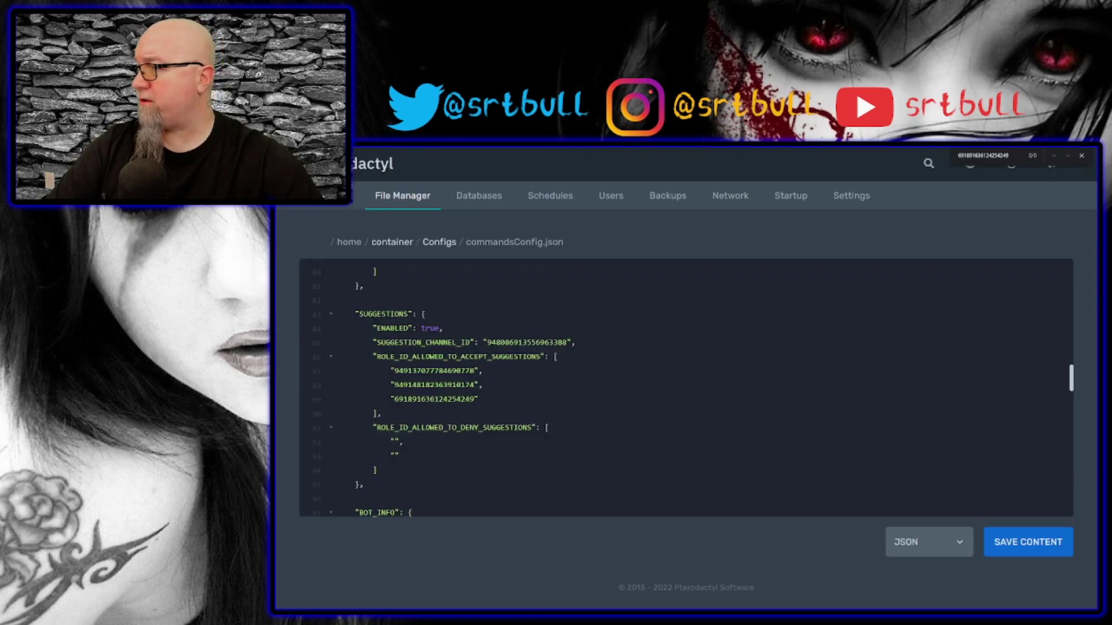
Copy the same three role IDs into the deny-suggestions role list.
{"action": "key", "text": "shift+Up"}
{"action": "key", "text": "shift+Up"}
{"action": "key", "text": "shift+Home"}
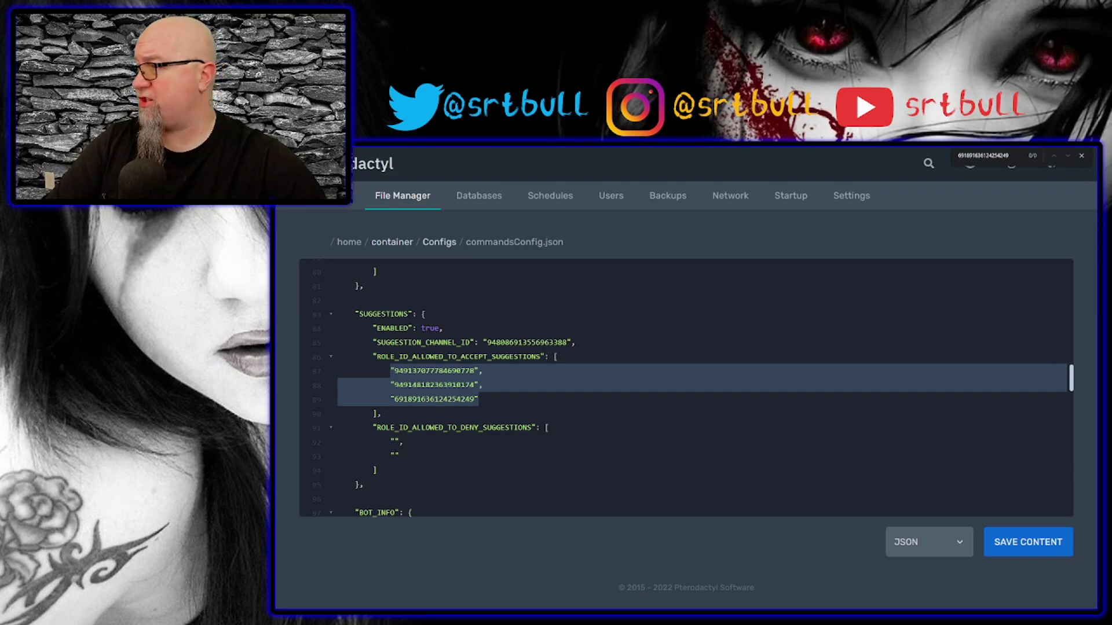
{"action": "left_click", "coordinate": [399, 457]}
{"action": "key", "text": "shift+Up"}
{"action": "key", "text": "shift+Home"}
{"action": "key", "text": "ctrl+v"}
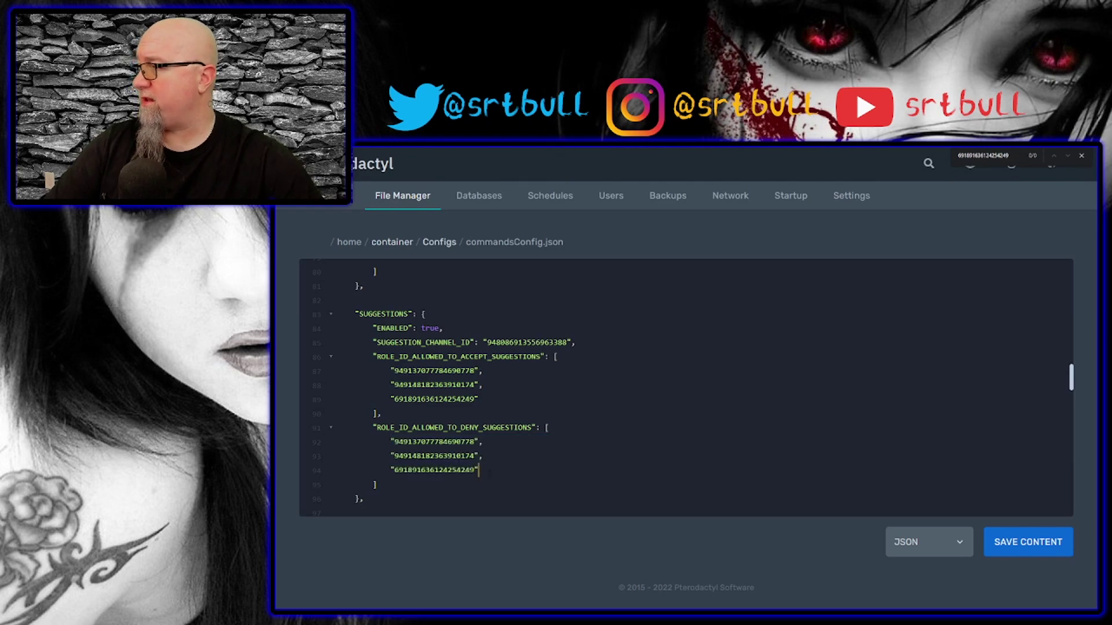
{"action": "scroll", "coordinate": [541, 451], "scroll_direction": "down", "scroll_amount": 10}
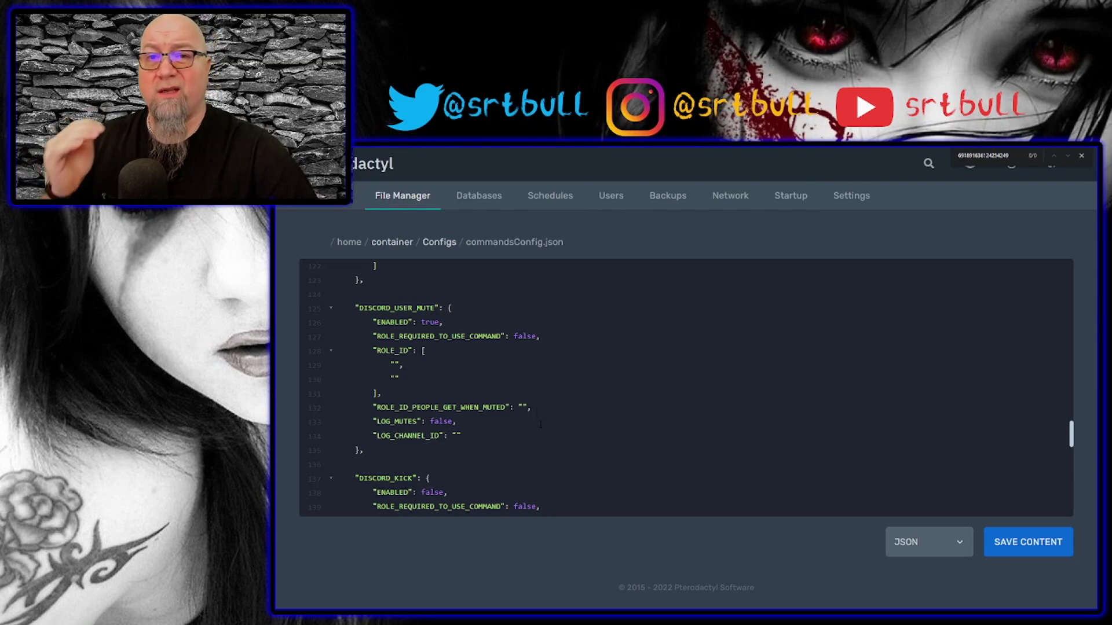
Make DISCORD_USER_MUTE require roles, paste the three role IDs and the muted role's ID.
{"action": "scroll", "coordinate": [541, 433], "scroll_direction": "down", "scroll_amount": 1}
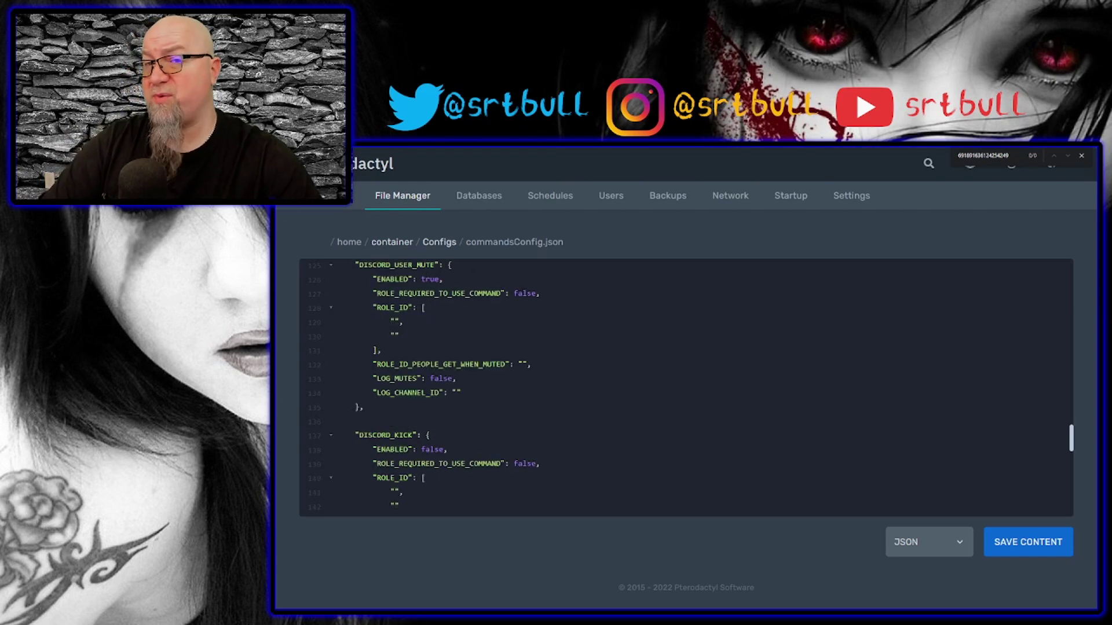
{"action": "double_click", "coordinate": [524, 293]}
{"action": "type", "text": "true"}
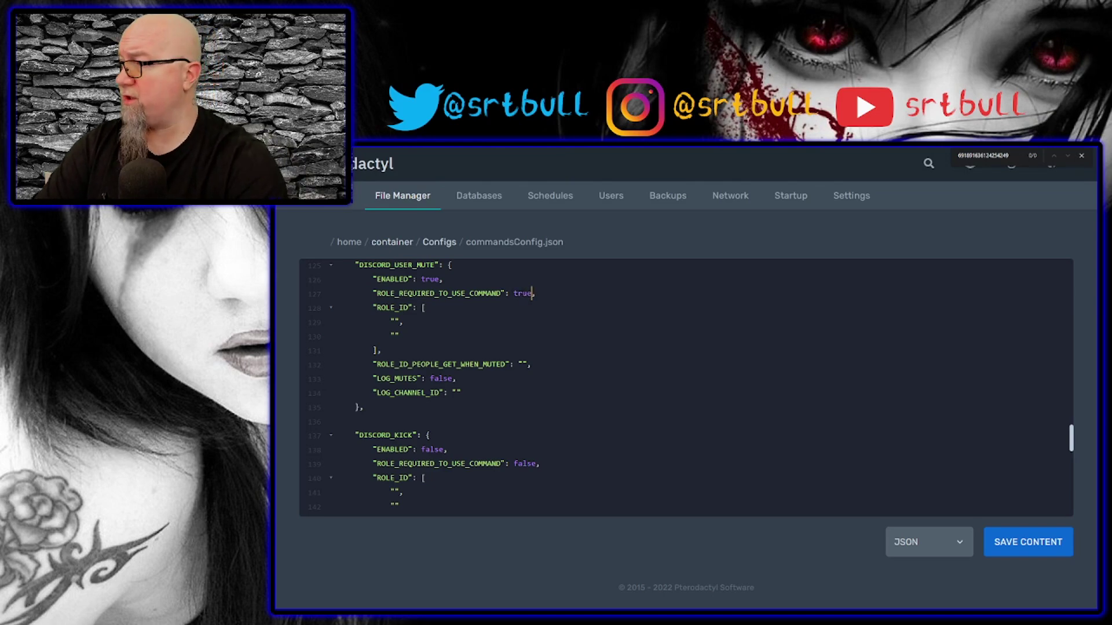
{"action": "left_click_drag", "start_coordinate": [391, 323], "coordinate": [399, 336]}
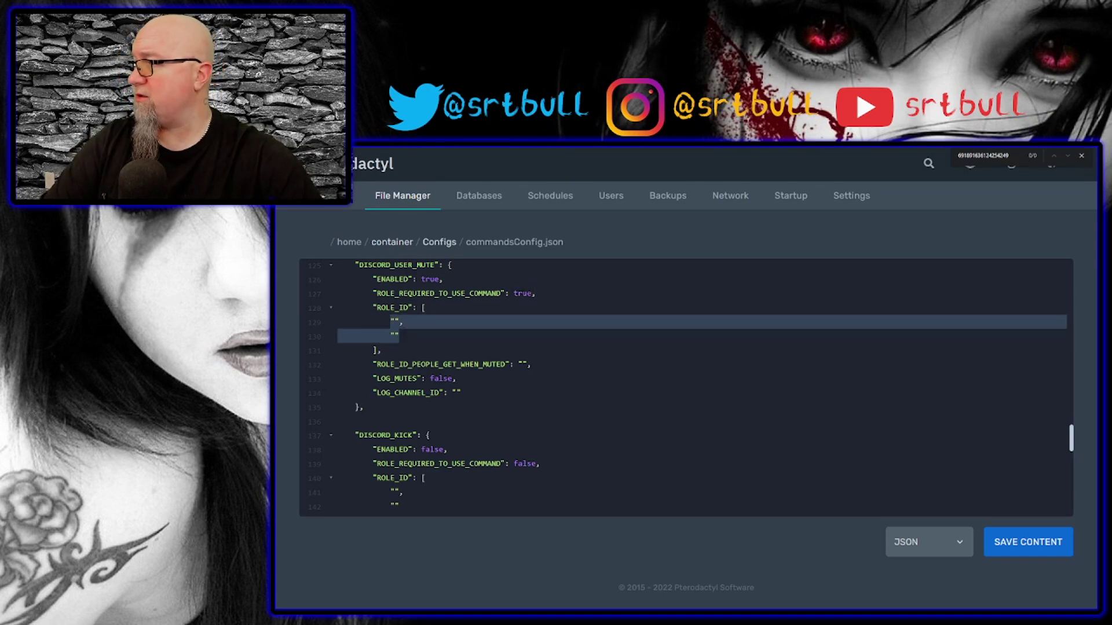
{"action": "key", "text": "ctrl+v"}
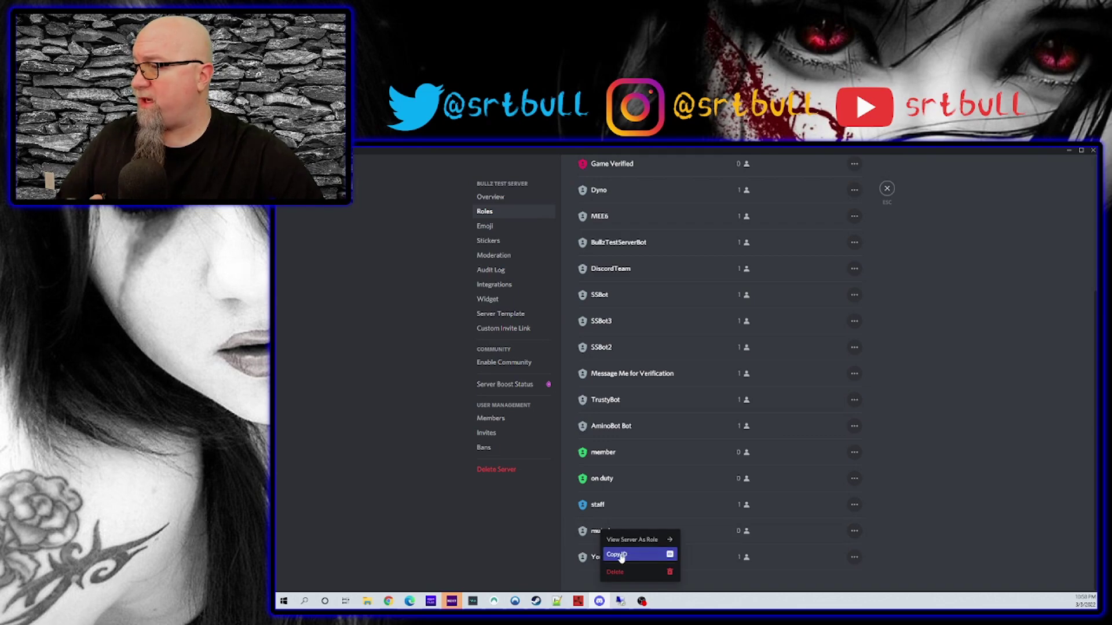
{"action": "key", "text": "alt+Tab"}
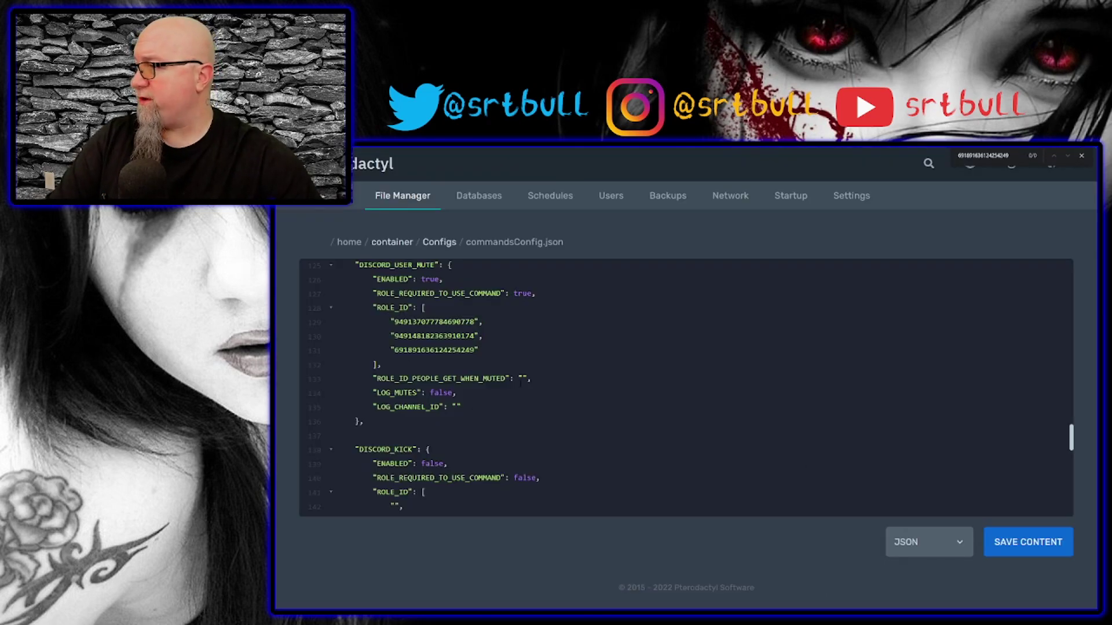
{"action": "key", "text": "ctrl+v"}
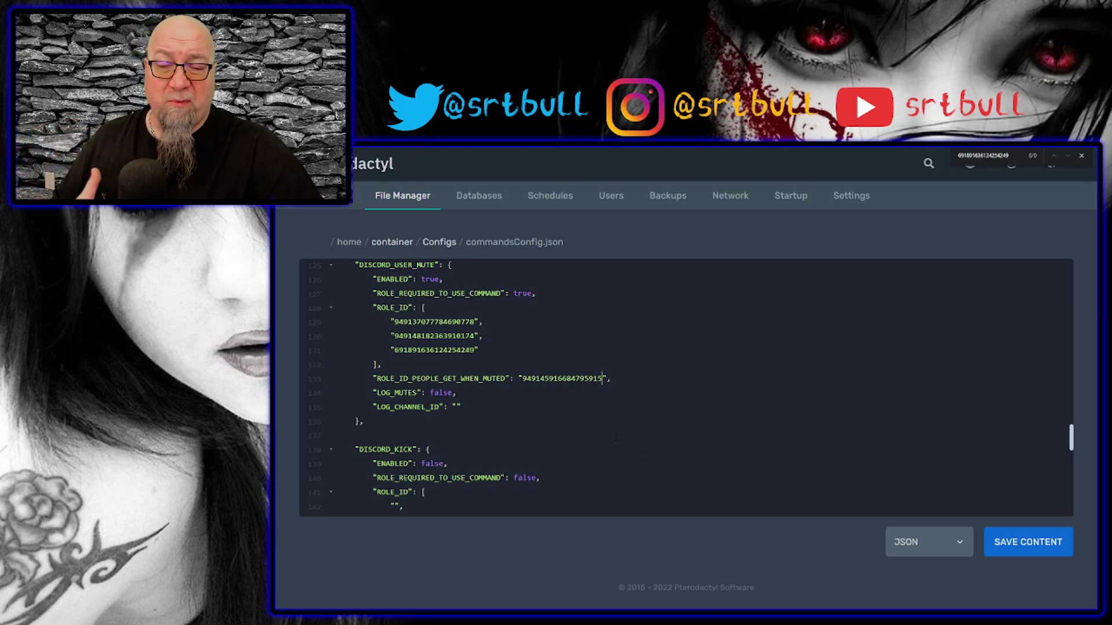
Set LOG_MUTES to true and paste the mutes channel's ID as LOG_CHANNEL_ID.
{"action": "double_click", "coordinate": [441, 393]}
{"action": "type", "text": "tu"}
{"action": "key", "text": "BackSpace"}
{"action": "type", "text": "rue"}
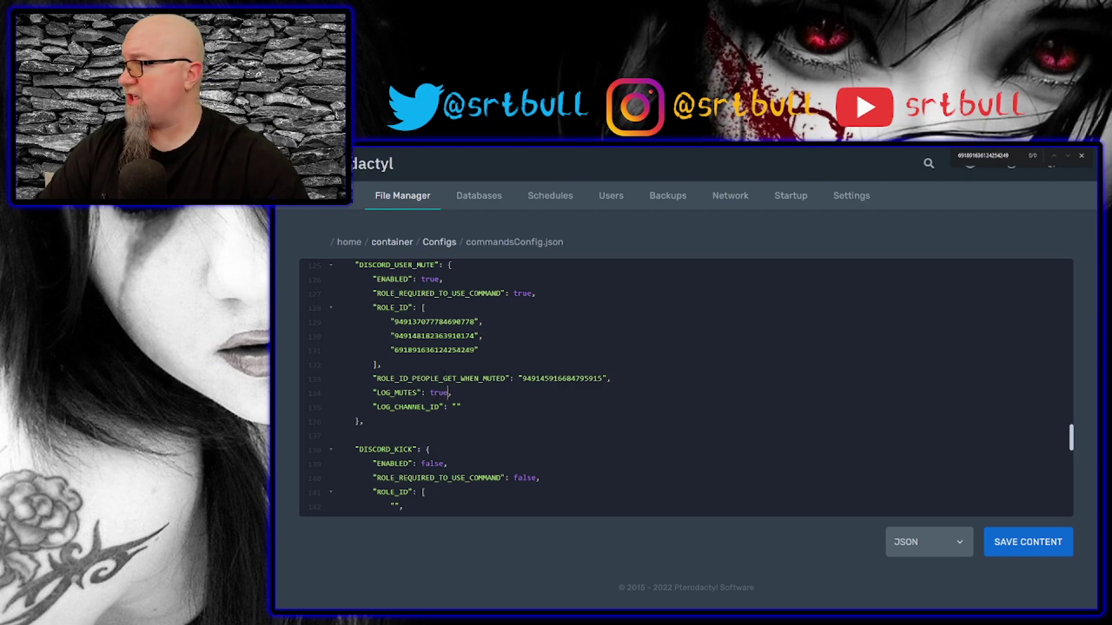
{"action": "key", "text": "alt+Tab"}
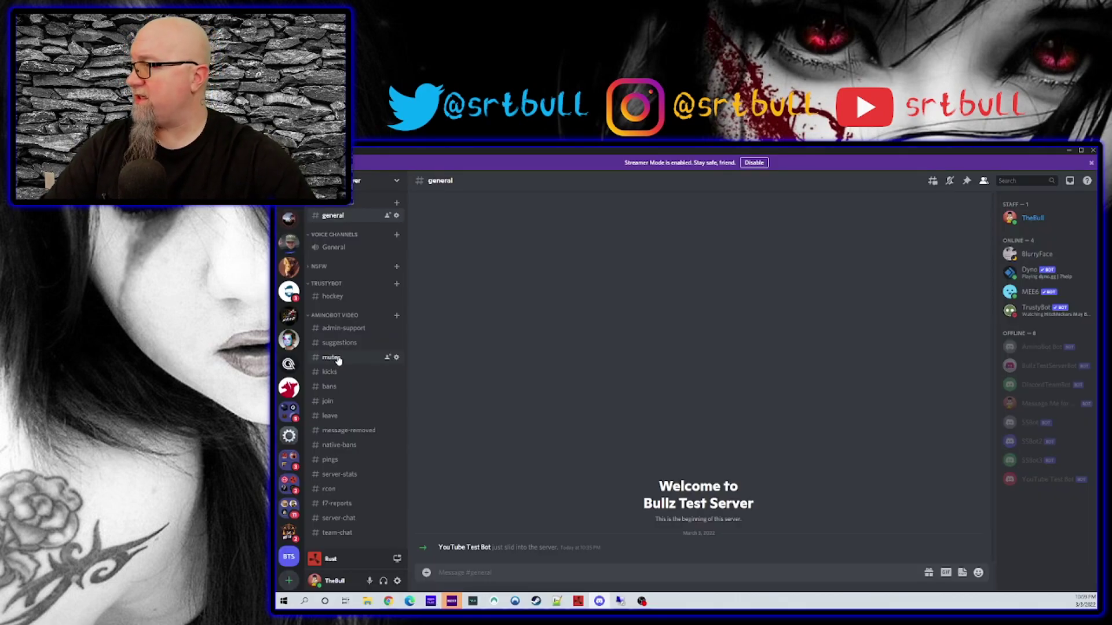
{"action": "right_click", "coordinate": [339, 360]}
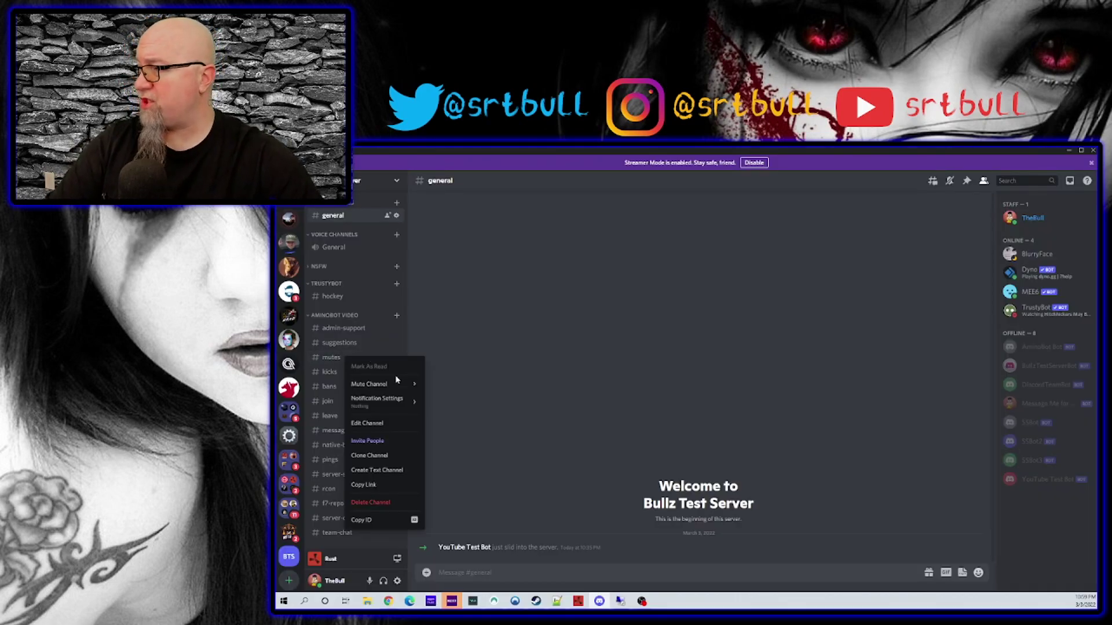
{"action": "left_click", "coordinate": [368, 520]}
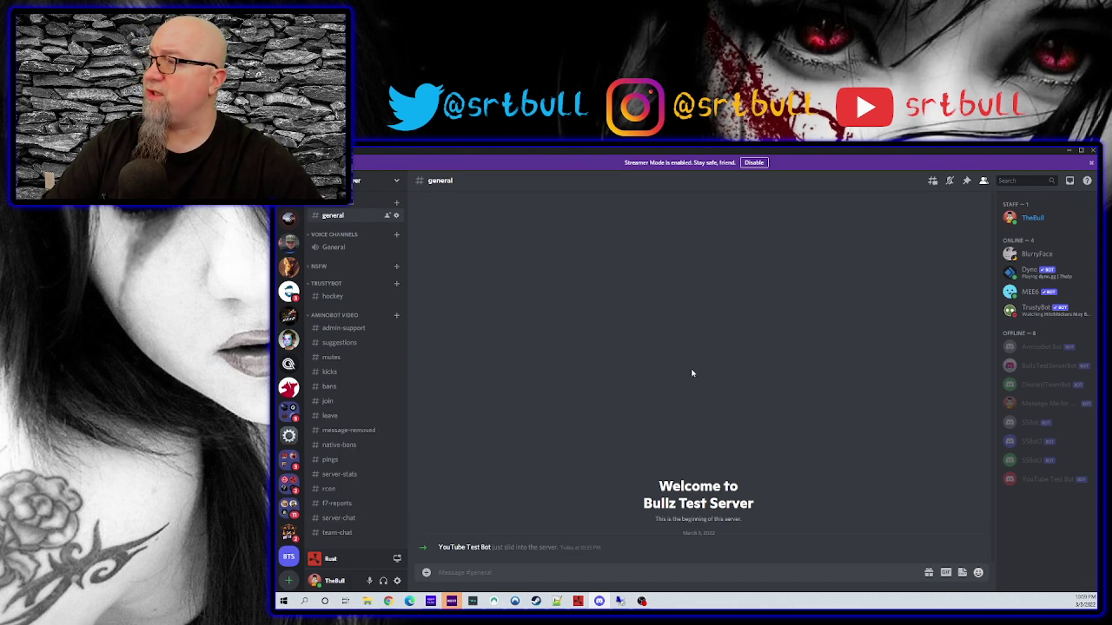
{"action": "key", "text": "alt+Tab"}
{"action": "key", "text": "ctrl+v"}
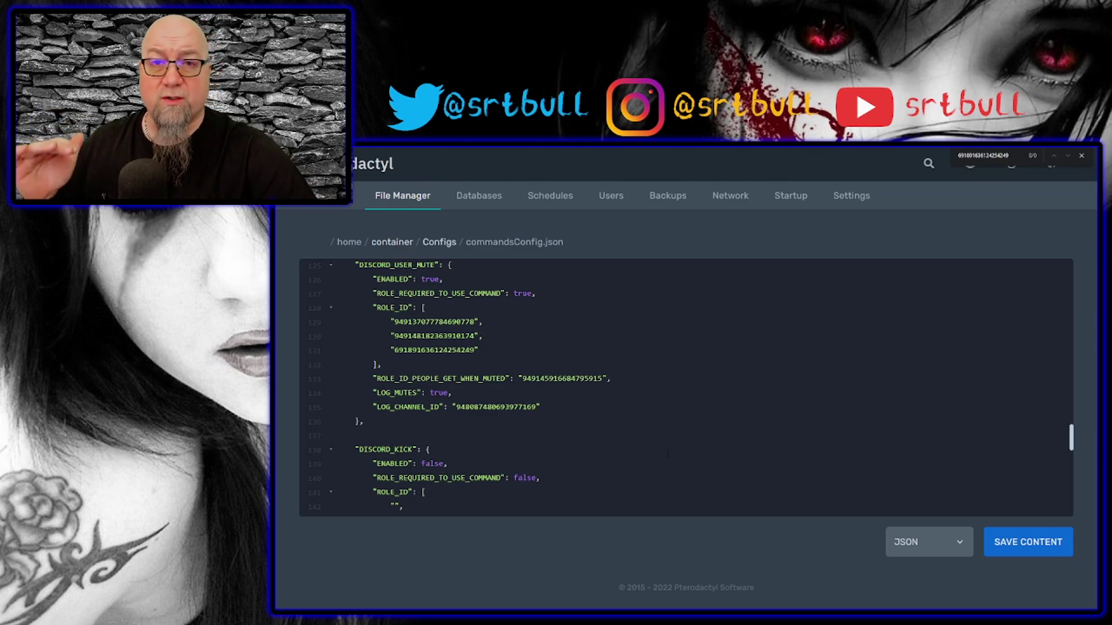
Scroll down through the DISCORD_KICK and DISCORD_BAN settings in commandsConfig.json.
{"action": "scroll", "coordinate": [668, 452], "scroll_direction": "down", "scroll_amount": 3}
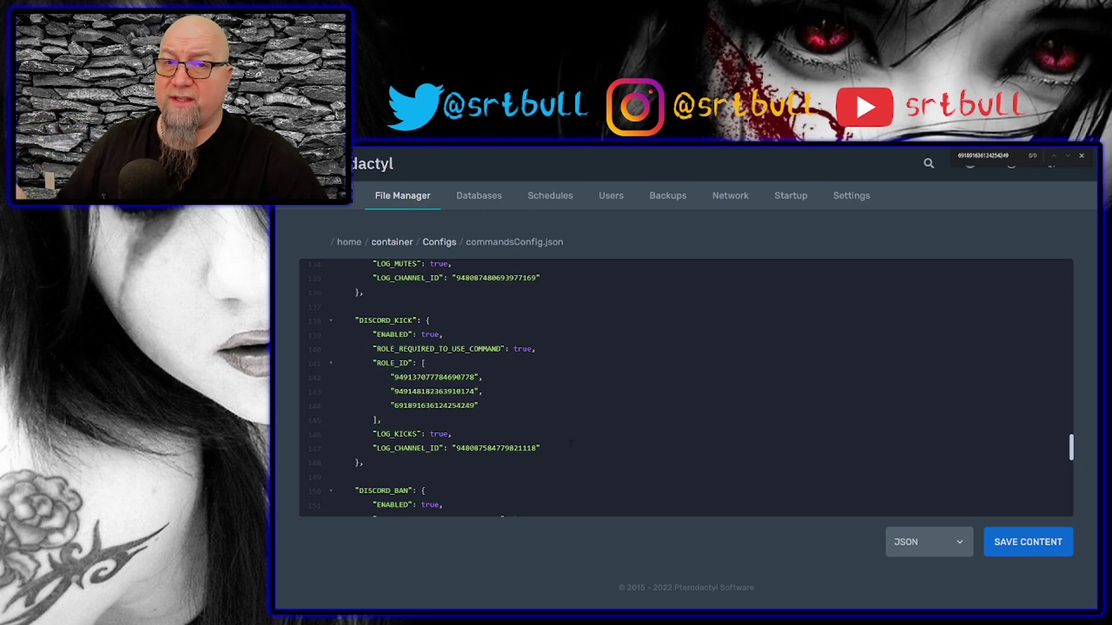
{"action": "scroll", "coordinate": [572, 440], "scroll_direction": "down", "scroll_amount": 3}
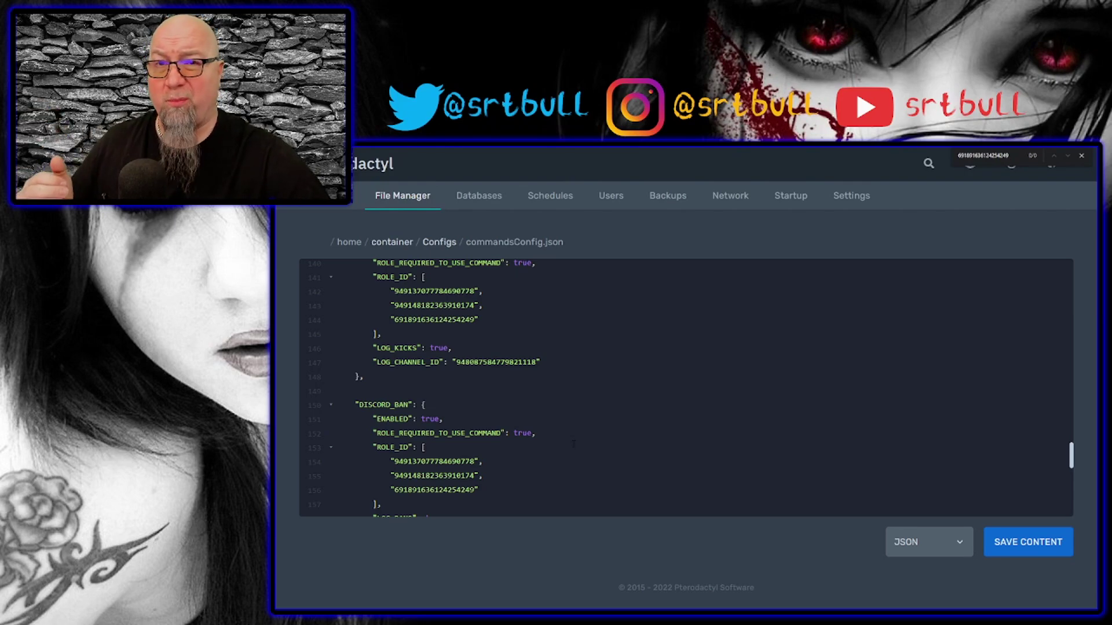
{"action": "scroll", "coordinate": [573, 443], "scroll_direction": "down", "scroll_amount": 2}
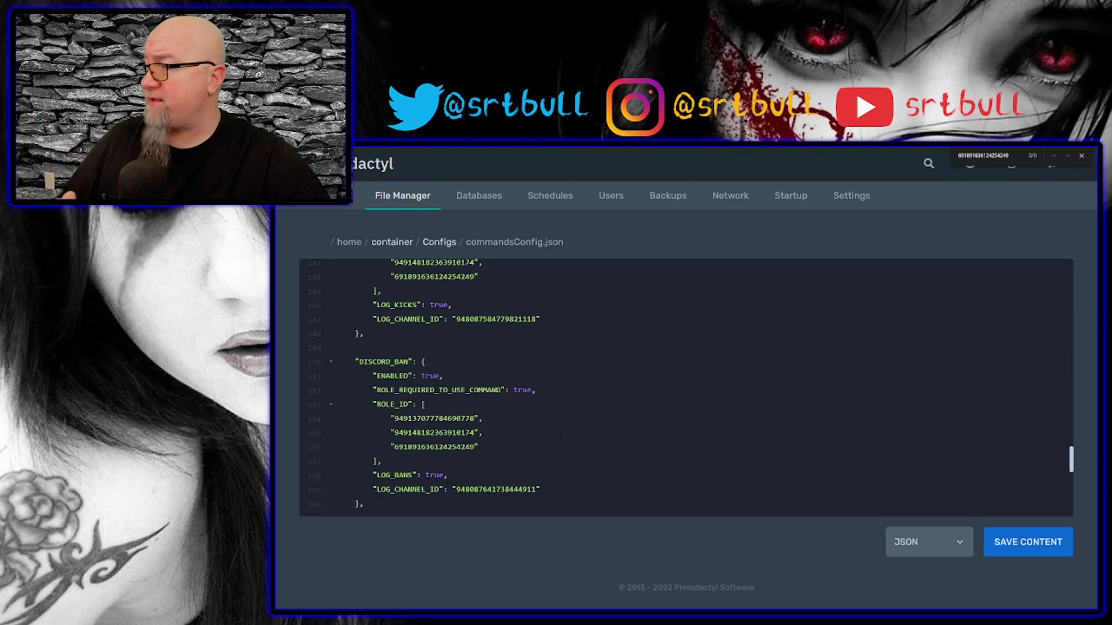
{"action": "scroll", "coordinate": [560, 436], "scroll_direction": "down", "scroll_amount": 5}
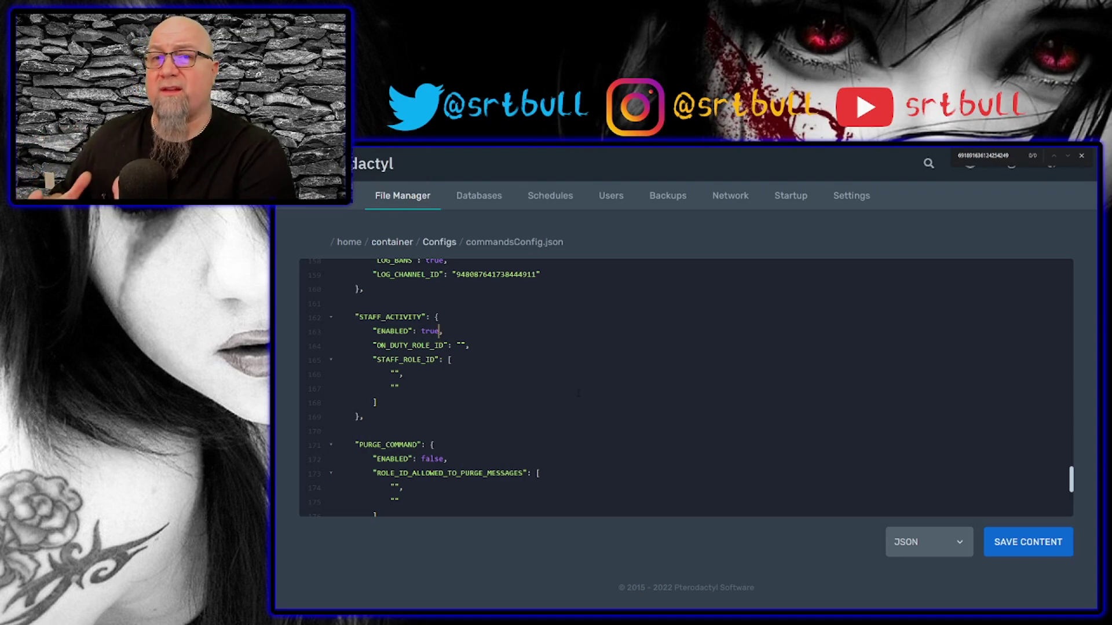
Copy the Discord 'on duty' role's ID from the server's Roles and paste it into ON_DUTY_ROLE_ID.
{"action": "left_click_drag", "start_coordinate": [389, 345], "coordinate": [480, 349]}
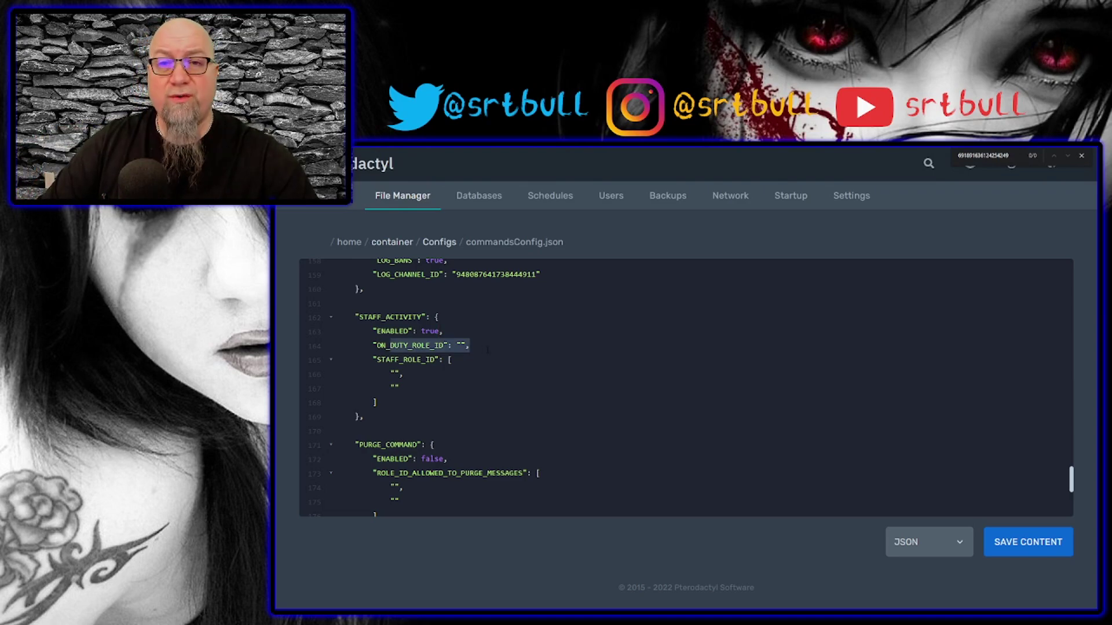
{"action": "key", "text": "alt+Tab"}
{"action": "left_click", "coordinate": [342, 182]}
{"action": "left_click", "coordinate": [370, 240]}
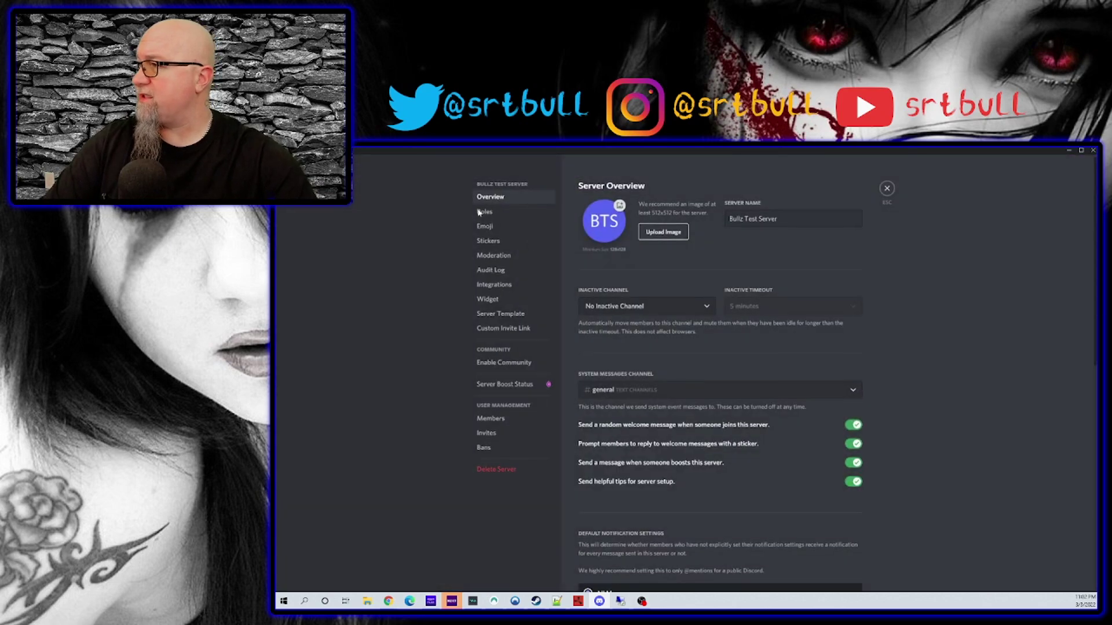
{"action": "left_click", "coordinate": [481, 212]}
{"action": "scroll", "coordinate": [718, 282], "scroll_direction": "down", "scroll_amount": 5}
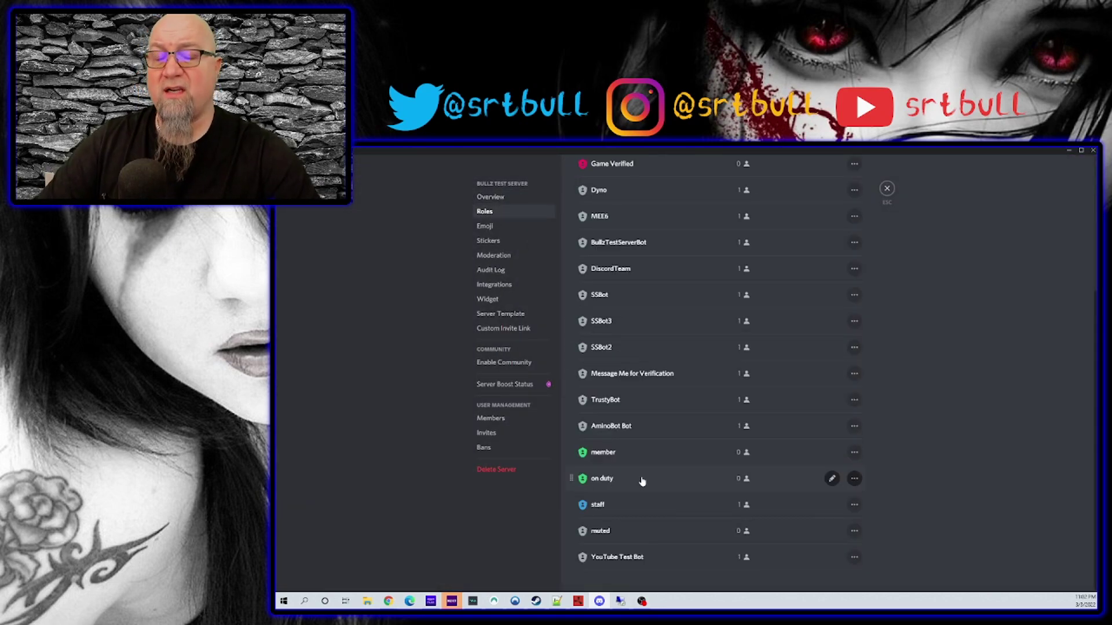
{"action": "right_click", "coordinate": [623, 481]}
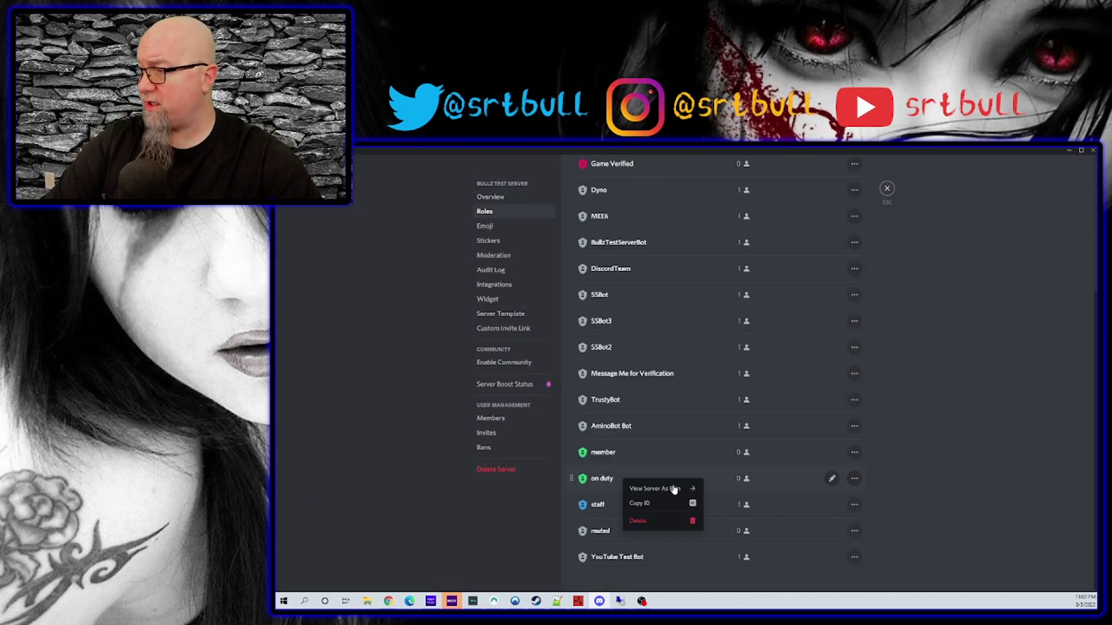
{"action": "left_click", "coordinate": [662, 507]}
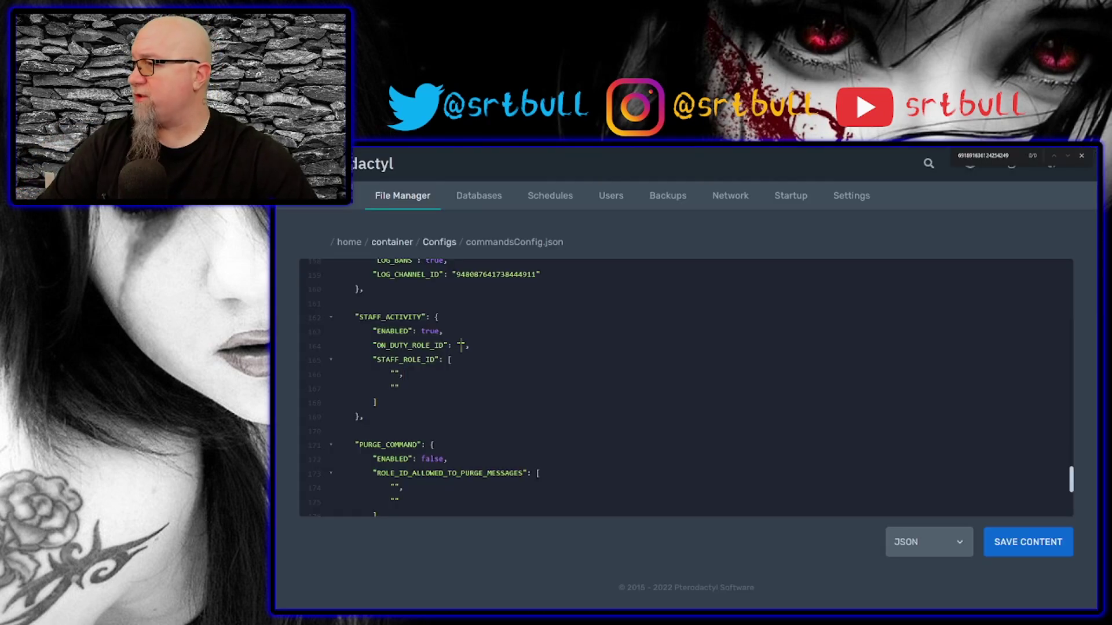
{"action": "key", "text": "ctrl+v"}
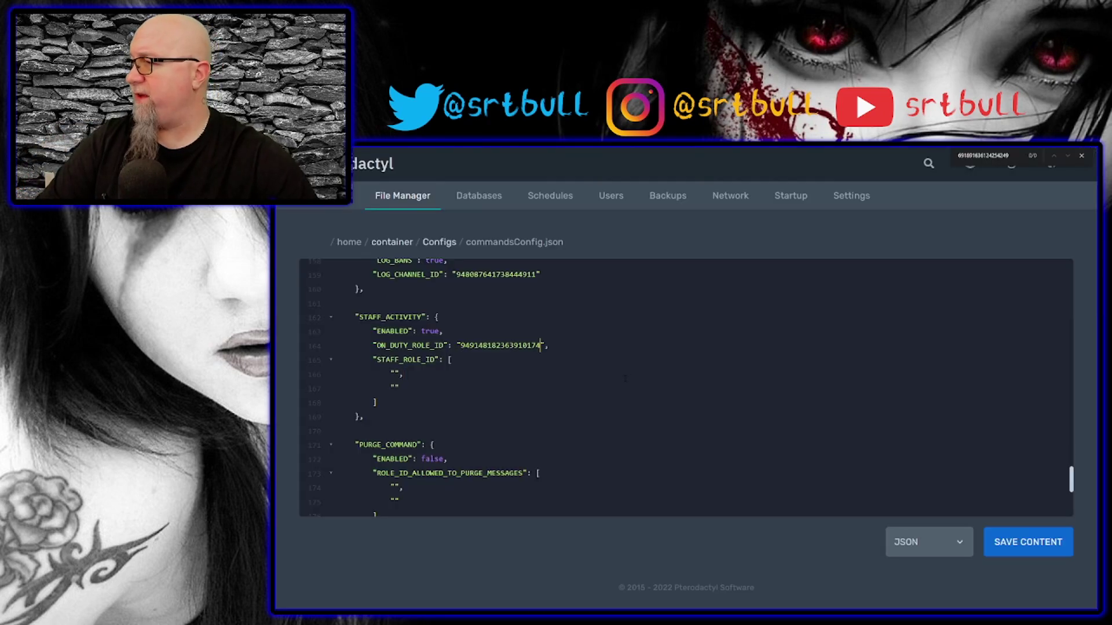
{"action": "left_click_drag", "start_coordinate": [373, 359], "coordinate": [429, 387]}
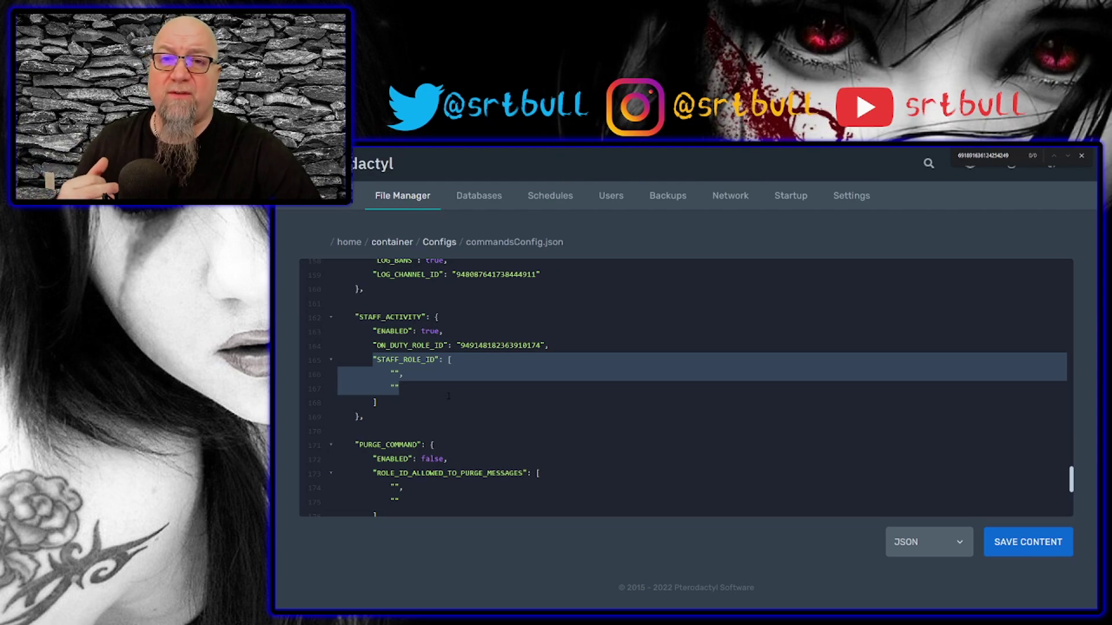
Copy the Discord staff role's ID into the first STAFF_ROLE_ID slot.
{"action": "key", "text": "alt+Tab"}
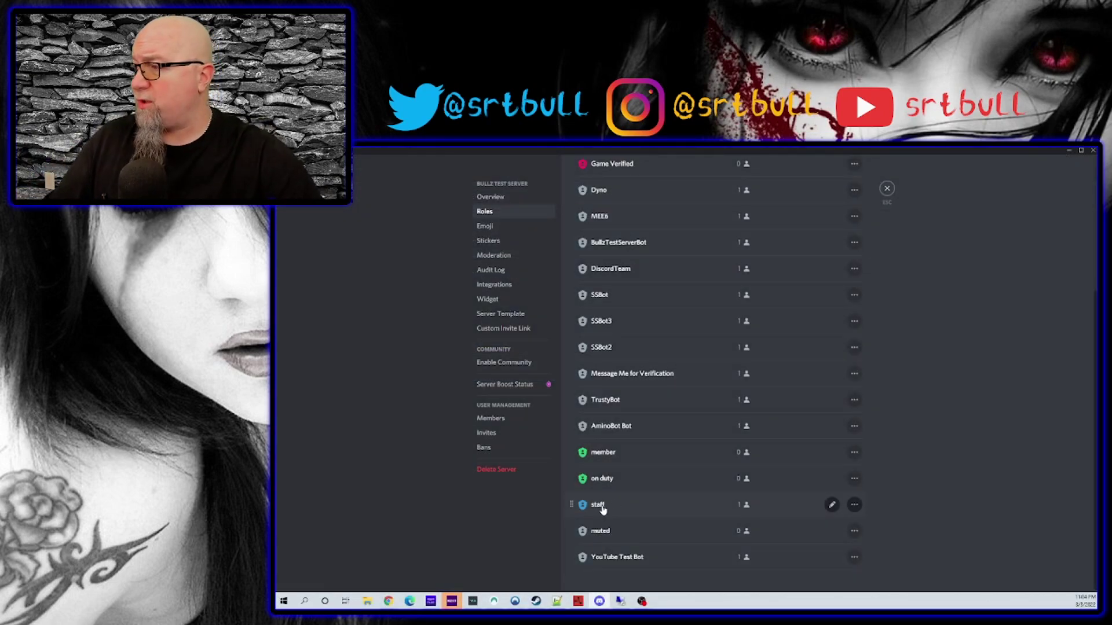
{"action": "right_click", "coordinate": [608, 507]}
{"action": "left_click", "coordinate": [627, 527]}
{"action": "key", "text": "alt+Tab"}
{"action": "key", "text": "alt+Tab"}
{"action": "scroll", "coordinate": [770, 308], "scroll_direction": "up", "scroll_amount": 3}
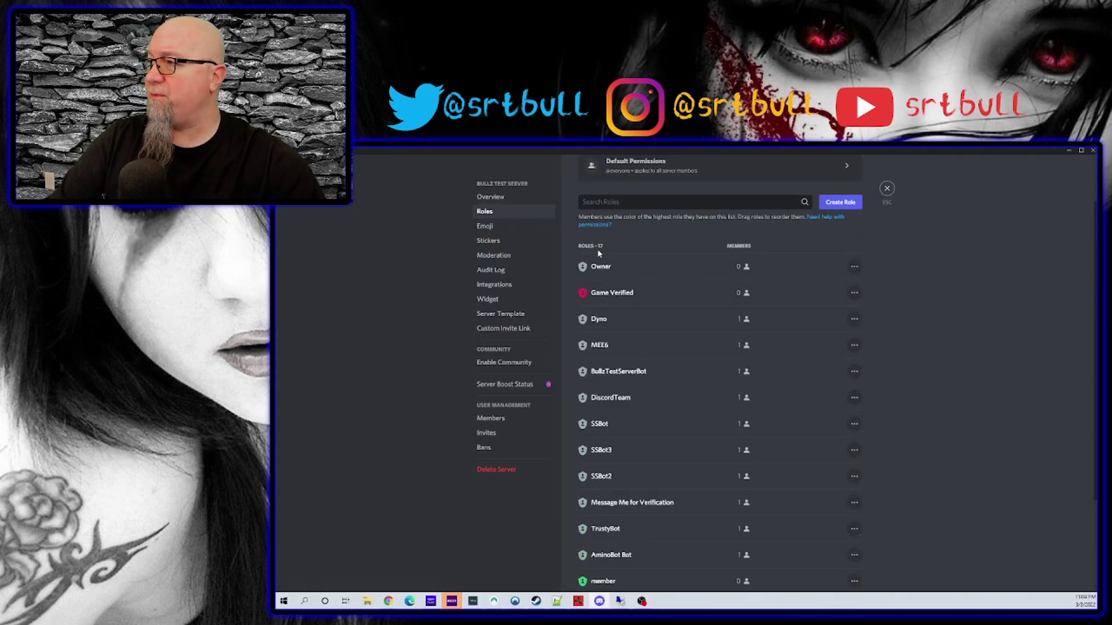
Copy the Owner role's ID and paste it into the second STAFF_ROLE_ID slot.
{"action": "right_click", "coordinate": [605, 268]}
{"action": "left_click", "coordinate": [625, 290]}
{"action": "key", "text": "alt+Tab"}
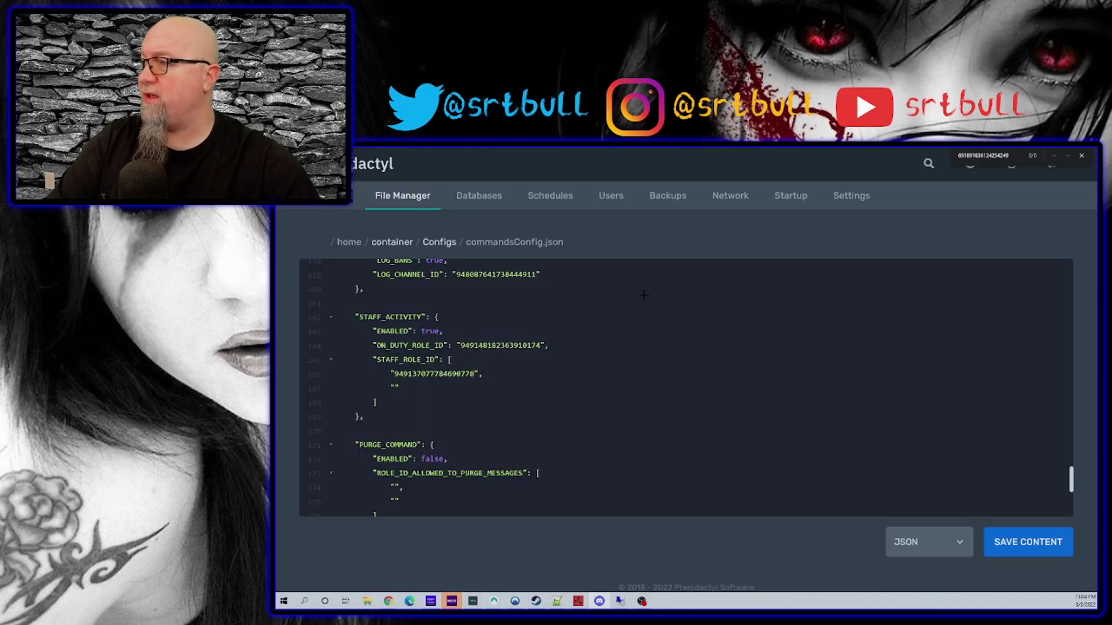
{"action": "key", "text": "Down"}
{"action": "key", "text": "Left"}
{"action": "key", "text": "ctrl+v"}
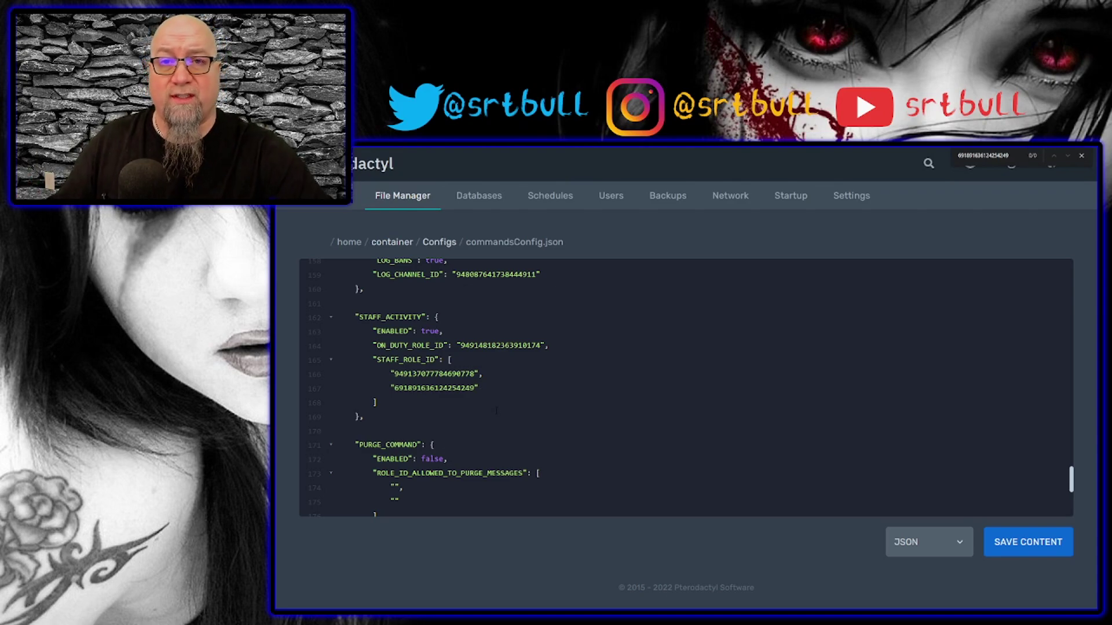
{"action": "scroll", "coordinate": [499, 423], "scroll_direction": "down", "scroll_amount": 5}
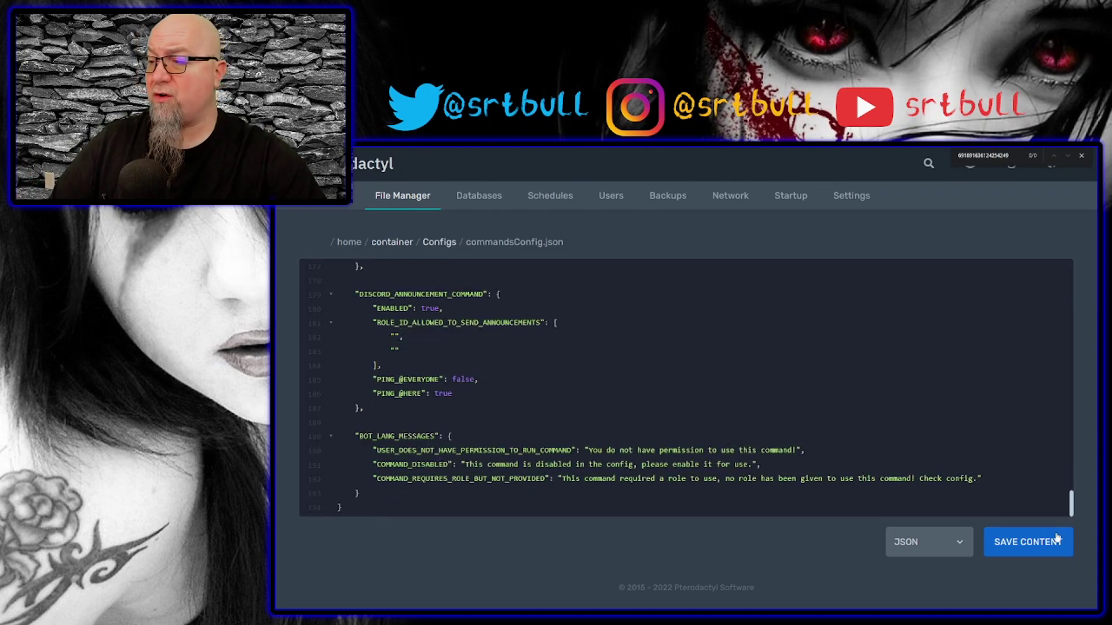
Save commandsConfig.json, then open discordLoggingConfig.json and highlight its DISCORD_JOIN_LOGS block.
{"action": "left_click", "coordinate": [1028, 542]}
{"action": "left_click", "coordinate": [447, 248]}
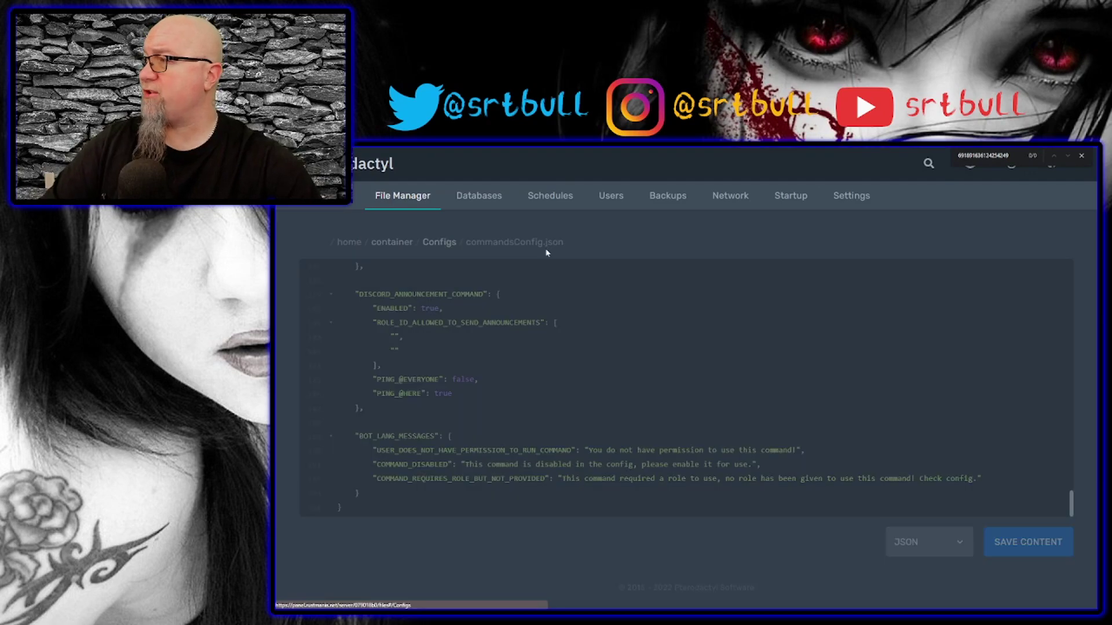
{"action": "left_click", "coordinate": [419, 345]}
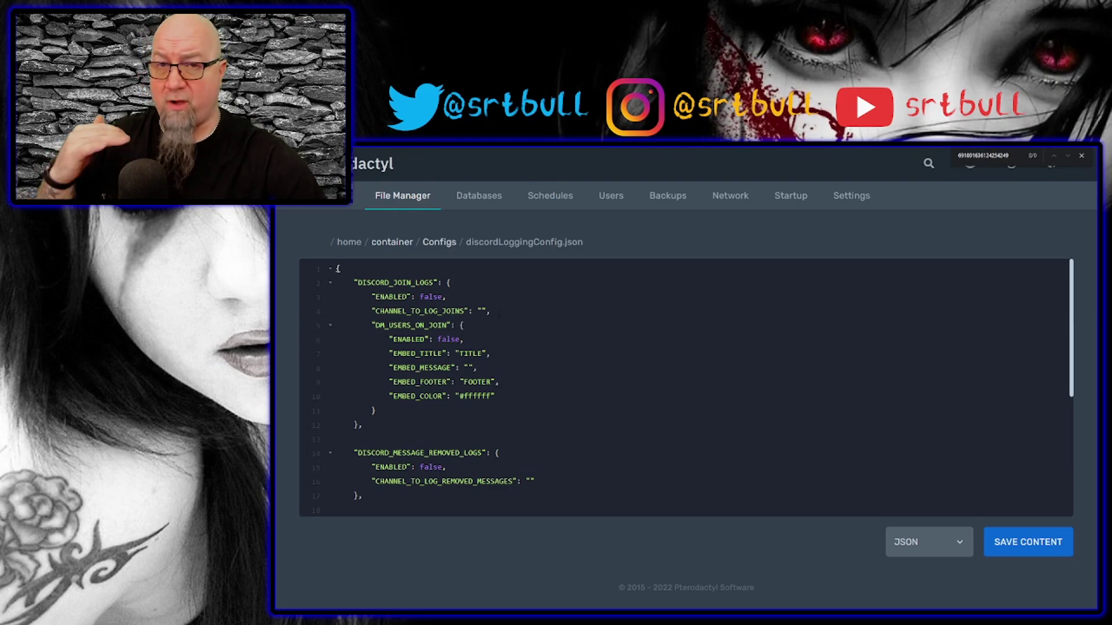
{"action": "left_click_drag", "start_coordinate": [353, 283], "coordinate": [423, 397]}
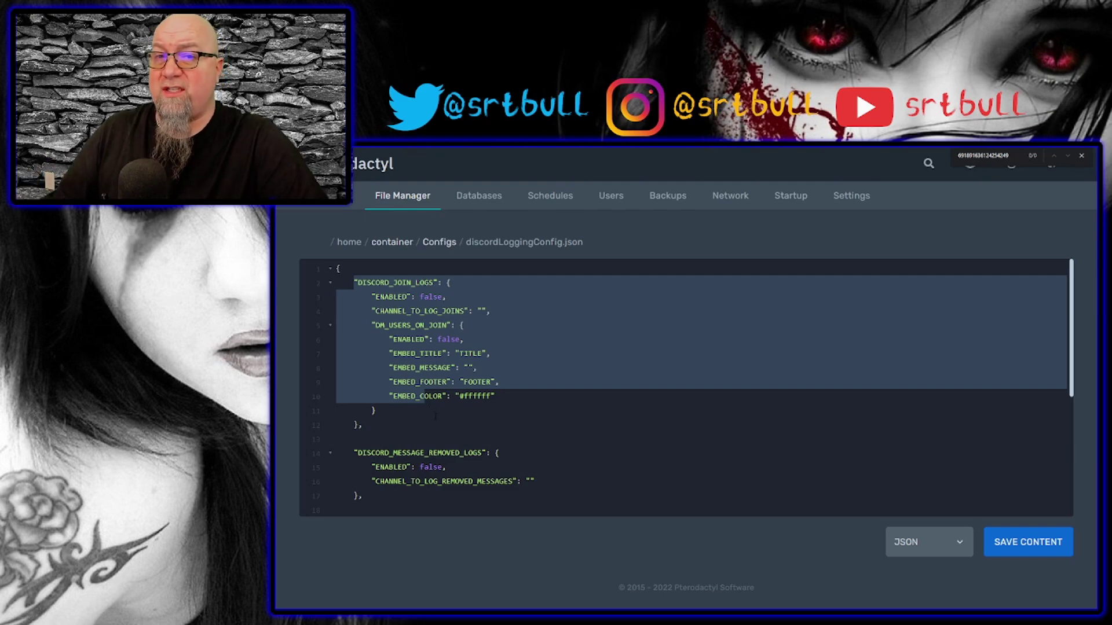
{"action": "left_click_drag", "start_coordinate": [433, 417], "coordinate": [415, 413]}
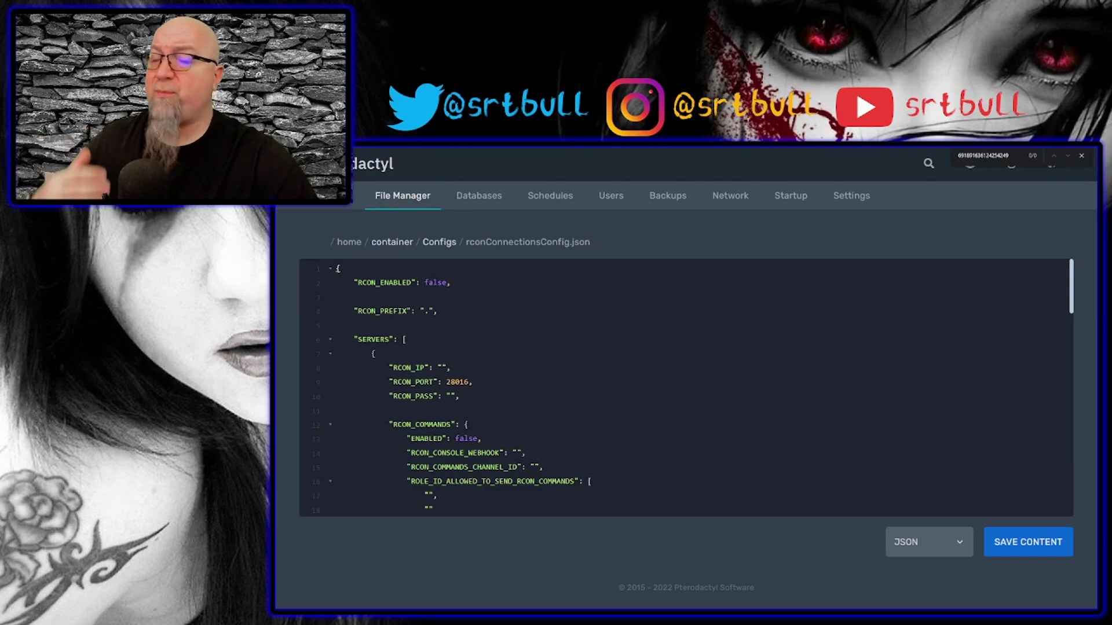
Change RCON_ENABLED and the RCON_COMMANDS ENABLED flag from false to true.
{"action": "double_click", "coordinate": [435, 282]}
{"action": "type", "text": "true"}
{"action": "scroll", "coordinate": [686, 388], "scroll_direction": "down", "scroll_amount": 2}
{"action": "left_click_drag", "start_coordinate": [389, 325], "coordinate": [446, 340]}
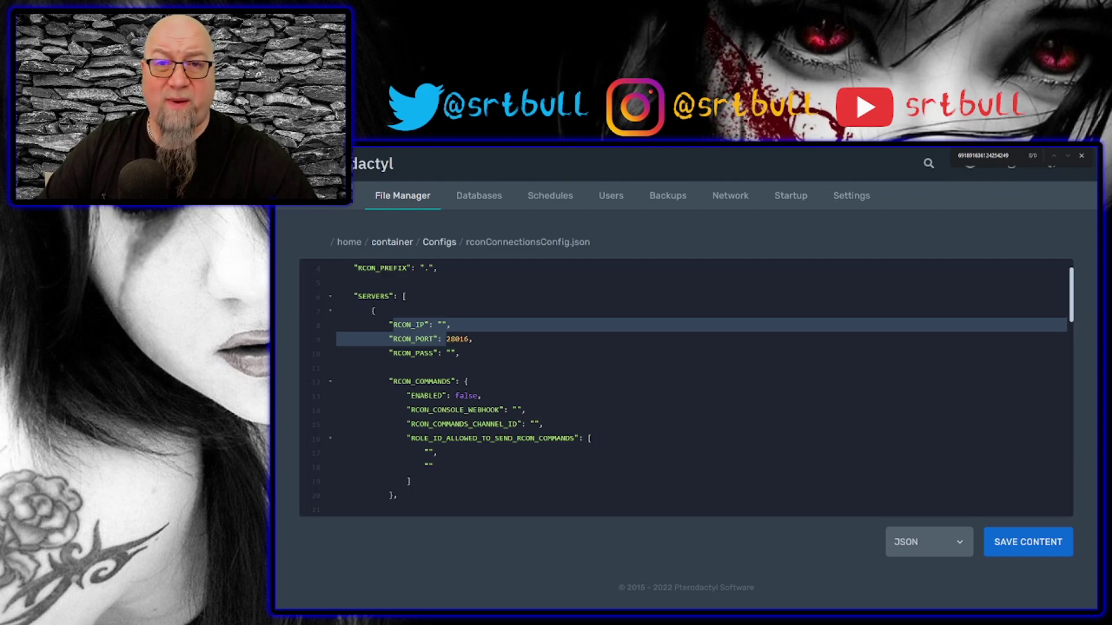
{"action": "key", "text": "F11"}
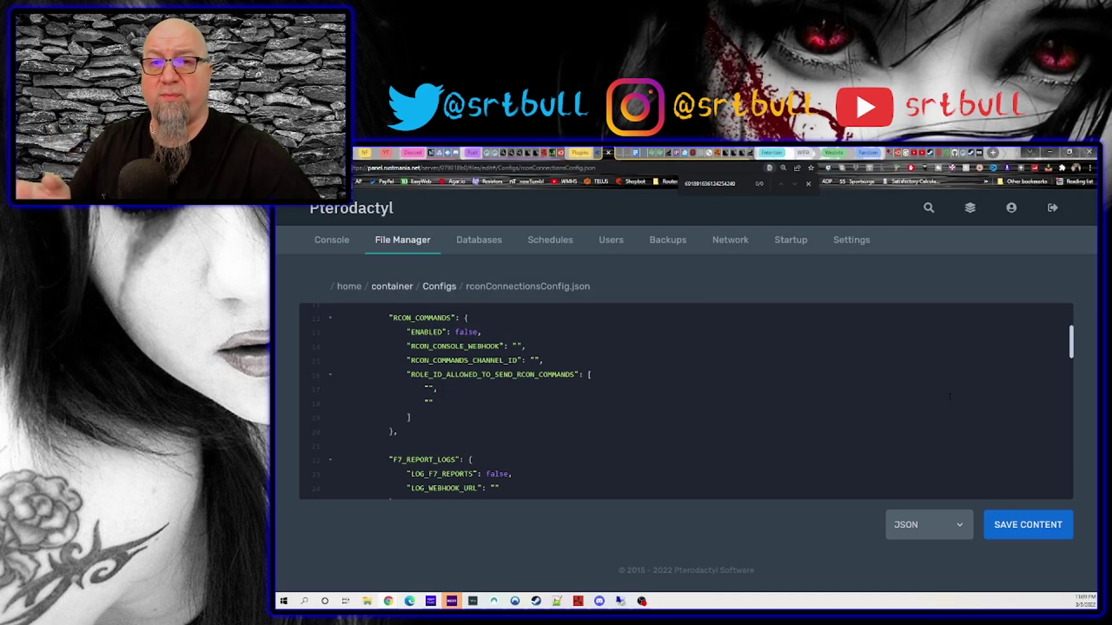
{"action": "double_click", "coordinate": [466, 331]}
{"action": "type", "text": "true"}
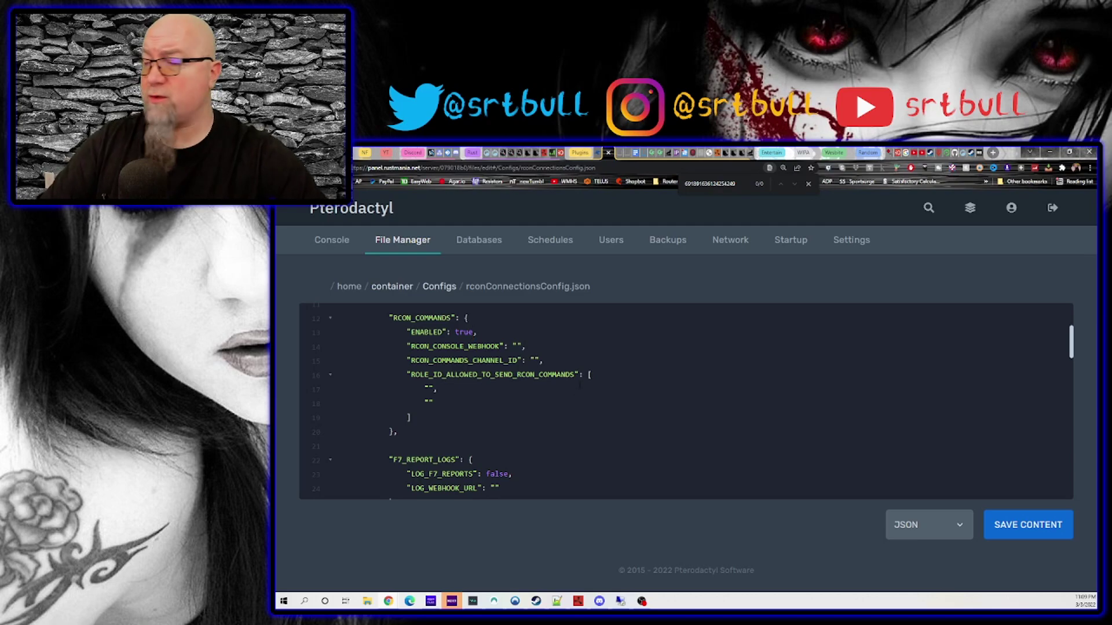
{"action": "key", "text": "alt+Tab"}
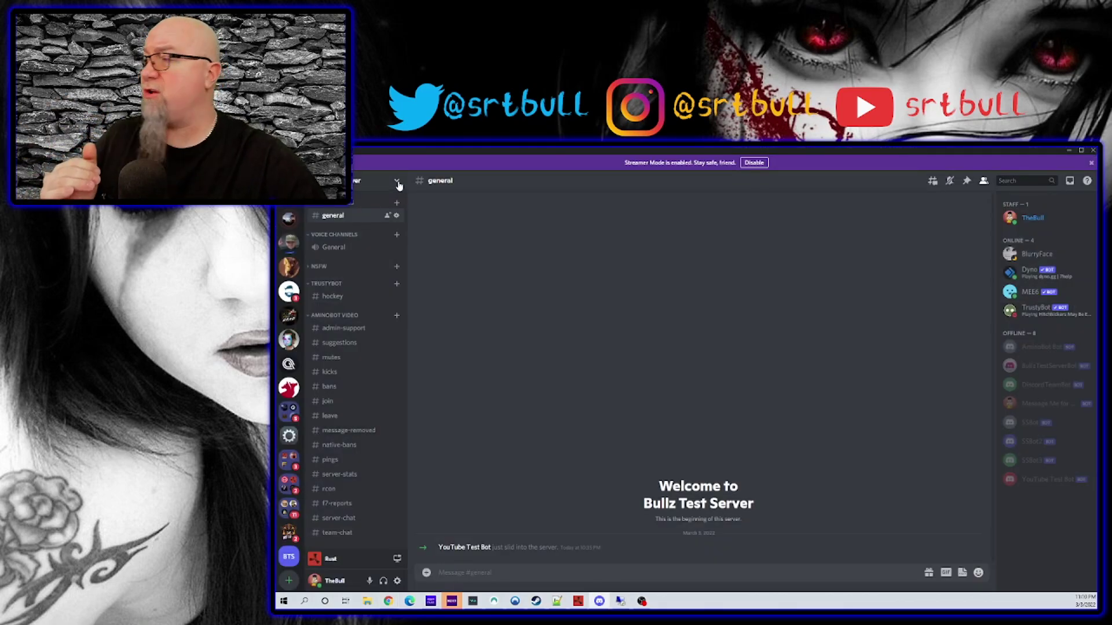
Copy the Rcon Commands webhook URL from Discord integrations into RCON_CONSOLE_WEBHOOK.
{"action": "left_click", "coordinate": [398, 184]}
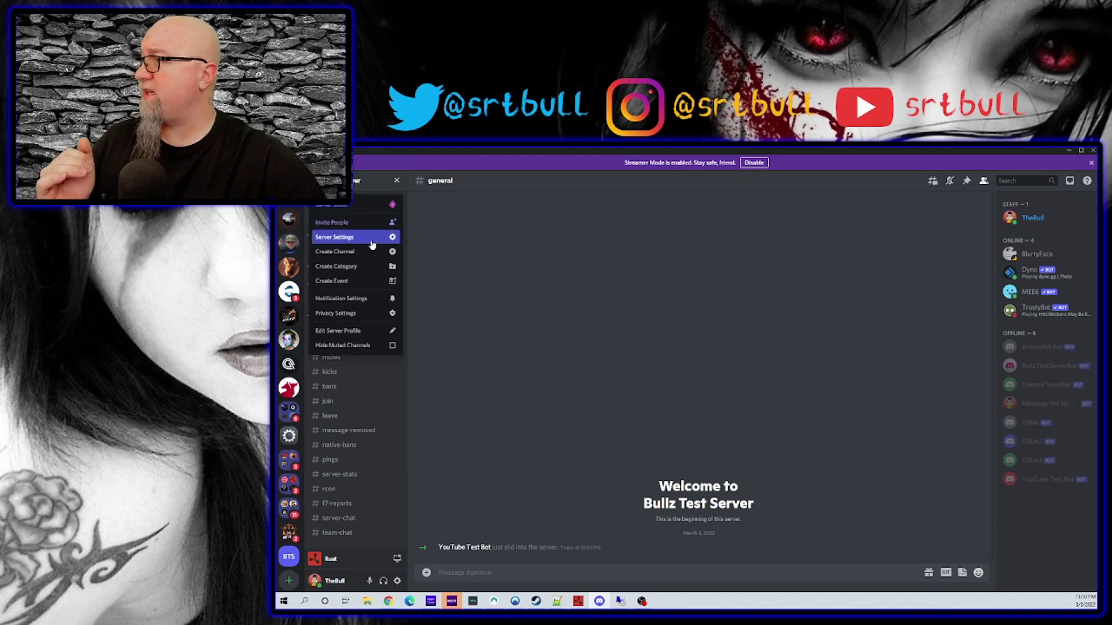
{"action": "left_click", "coordinate": [372, 243]}
{"action": "left_click", "coordinate": [485, 285]}
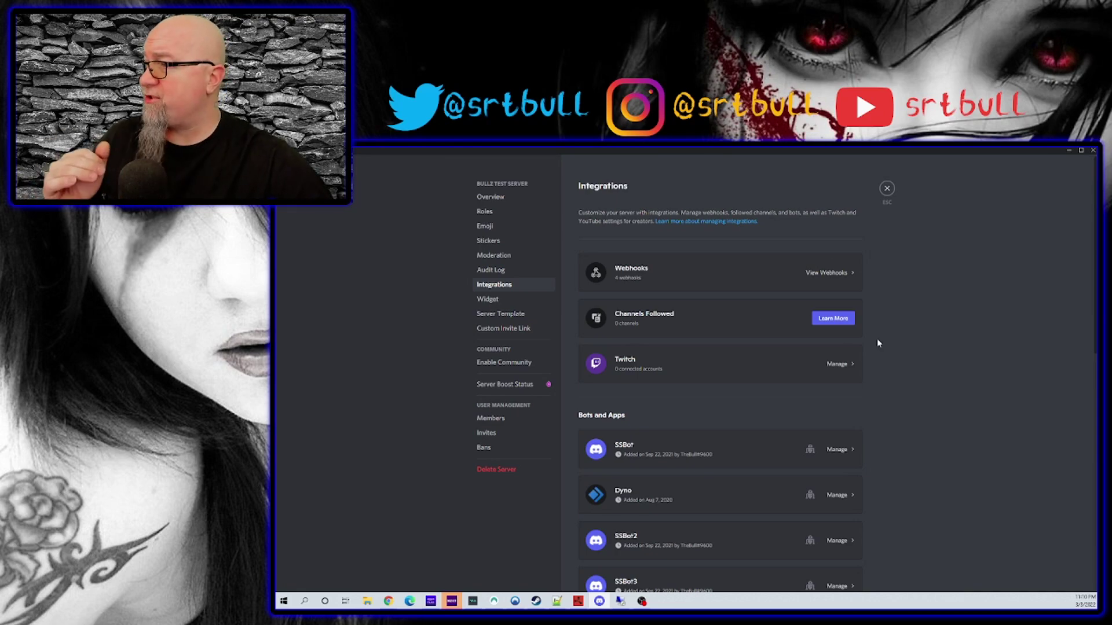
{"action": "left_click", "coordinate": [651, 267]}
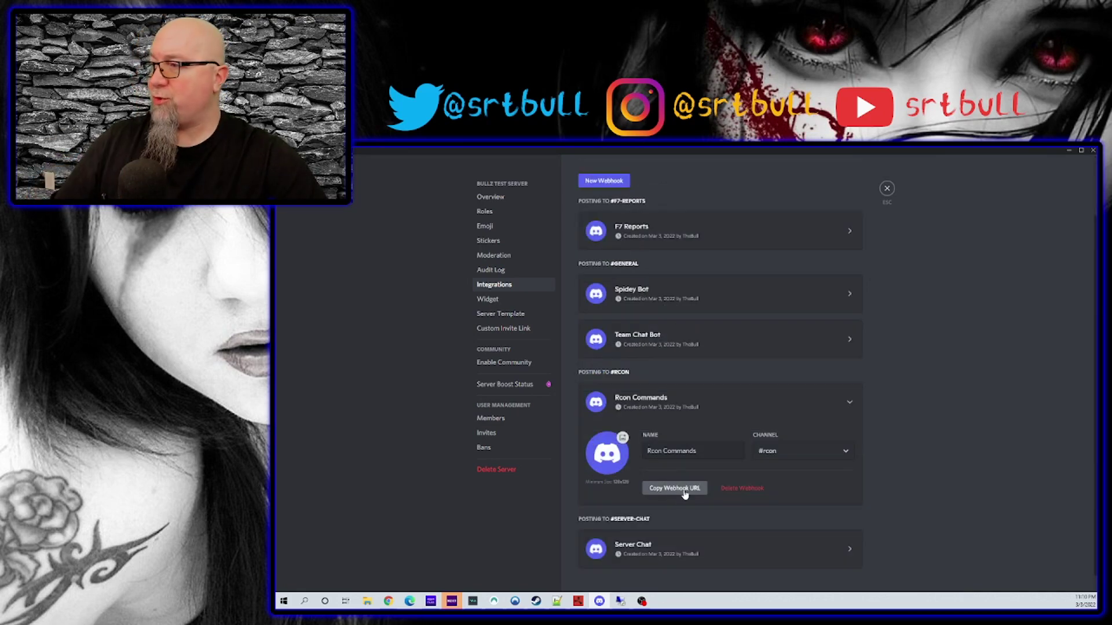
{"action": "left_click", "coordinate": [675, 488]}
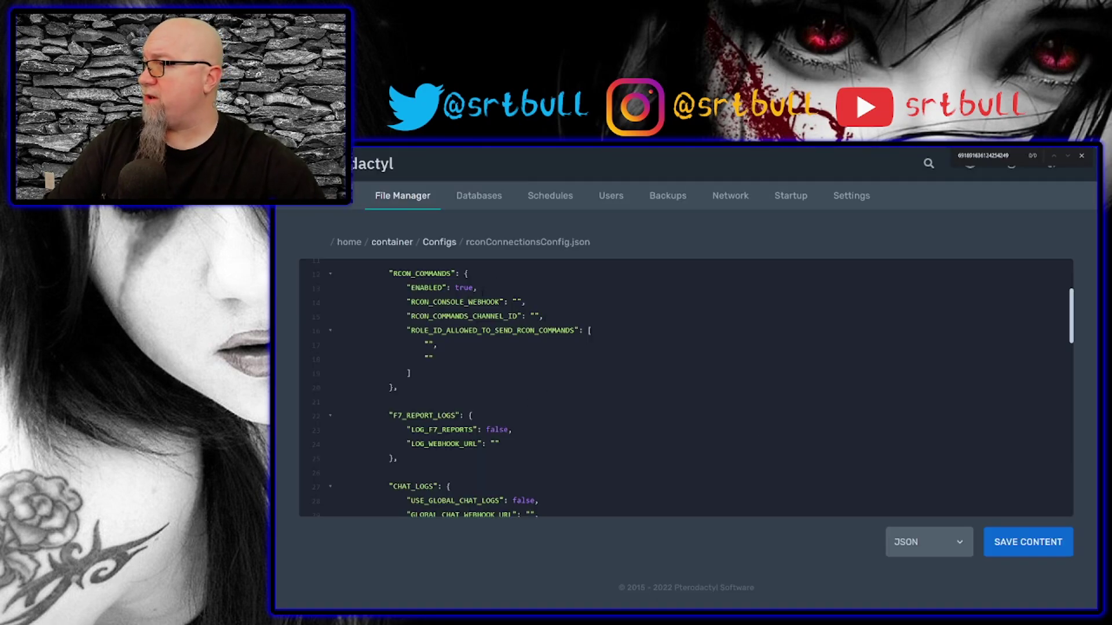
{"action": "key", "text": "ctrl+v"}
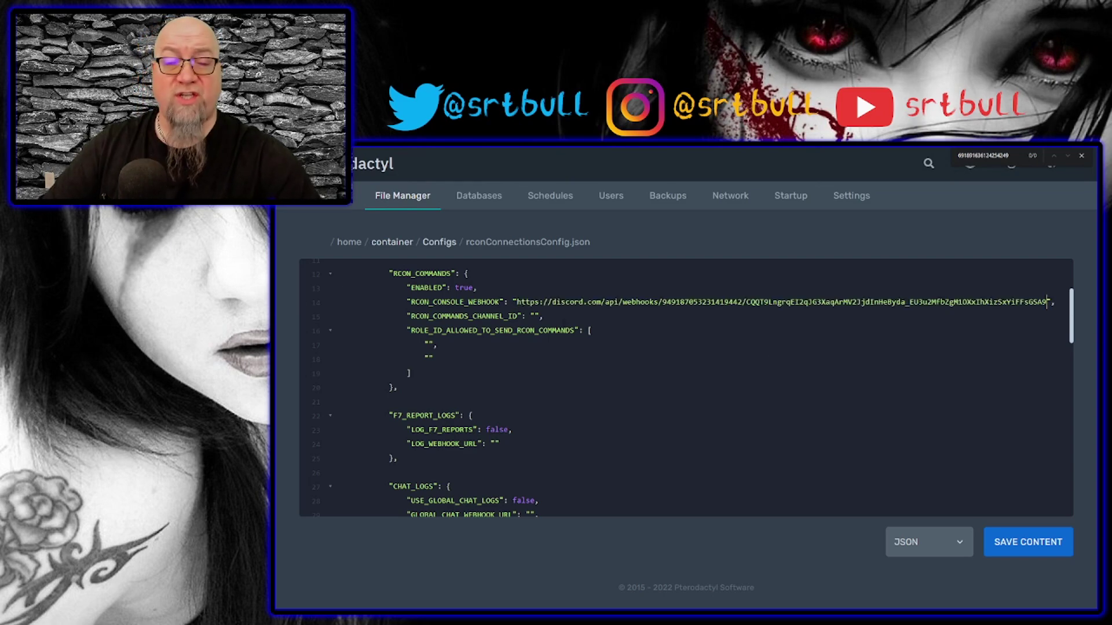
Paste the rcon channel's ID into RCON_COMMANDS_CHANNEL_ID.
{"action": "key", "text": "alt+Tab"}
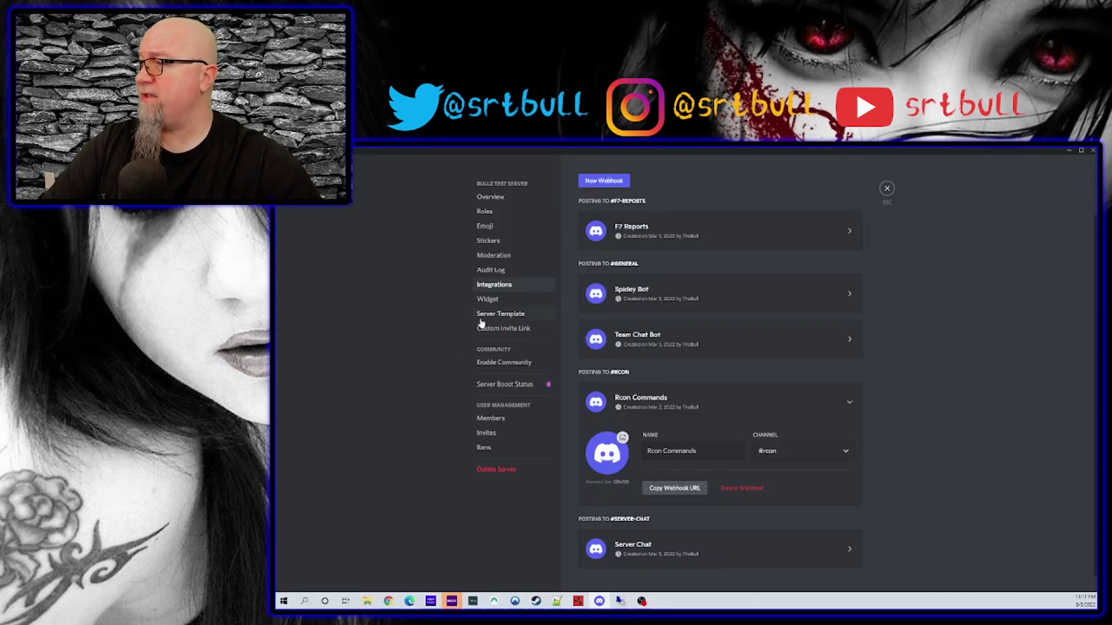
{"action": "left_click", "coordinate": [881, 189]}
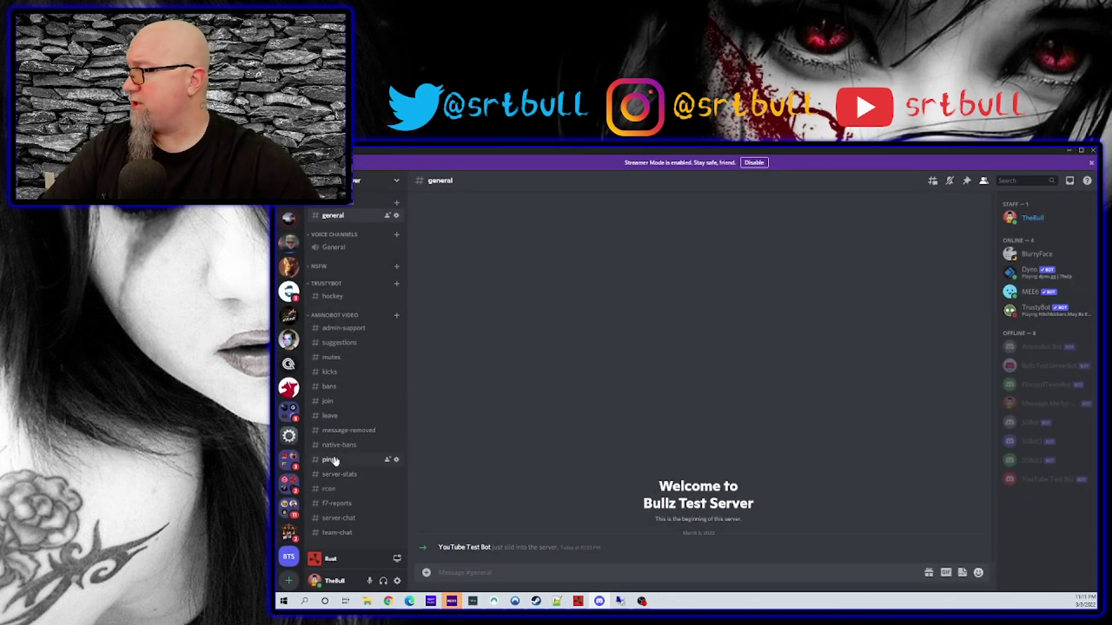
{"action": "right_click", "coordinate": [335, 490]}
{"action": "key", "text": "Escape"}
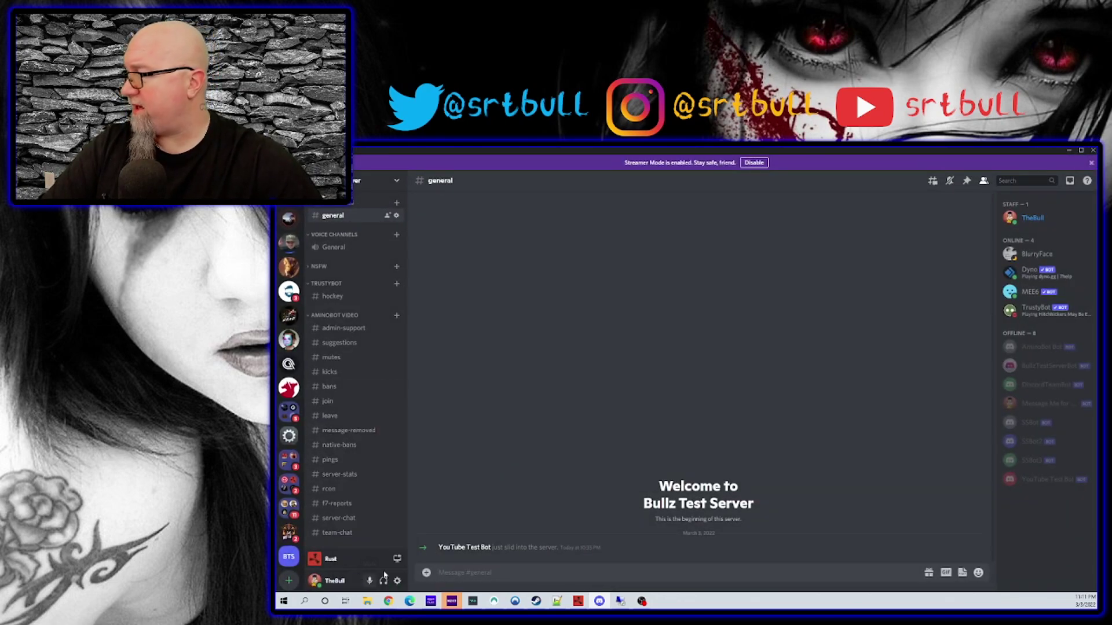
{"action": "key", "text": "alt+Tab"}
{"action": "left_click", "coordinate": [533, 316]}
{"action": "key", "text": "ctrl+v"}
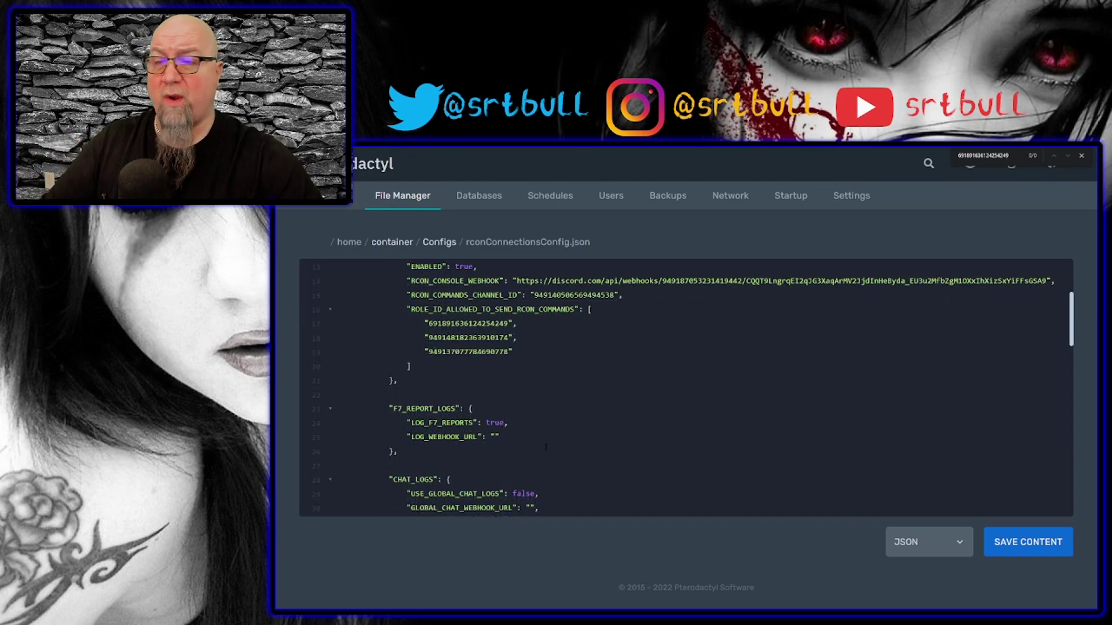
Paste the F7 Reports webhook URL into the F7 report LOG_WEBHOOK_URL field.
{"action": "key", "text": "alt+Tab"}
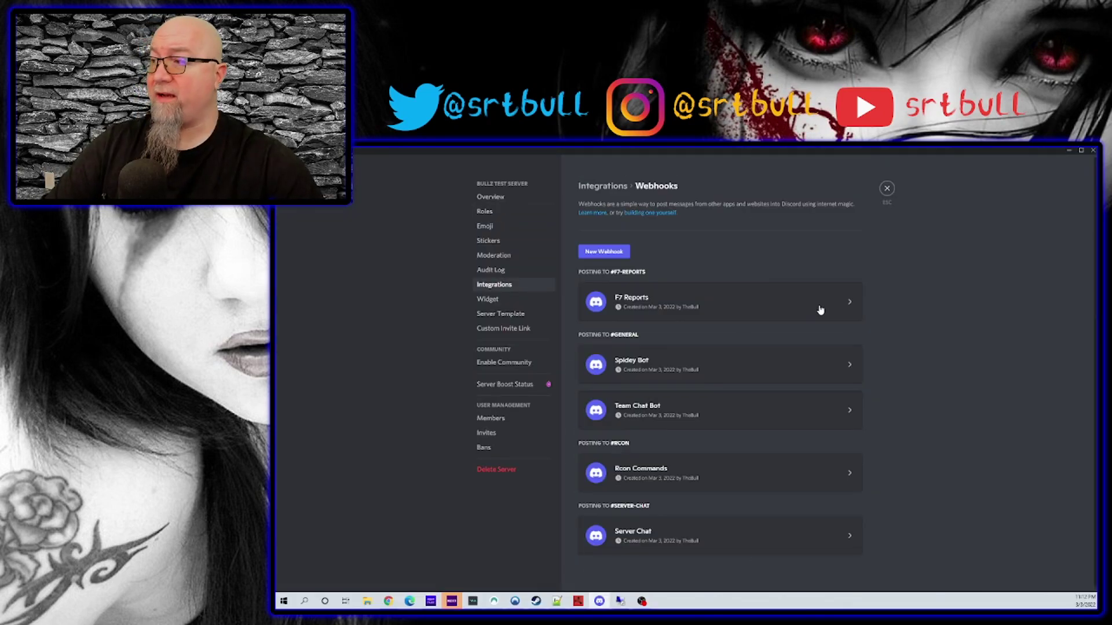
{"action": "left_click", "coordinate": [751, 301]}
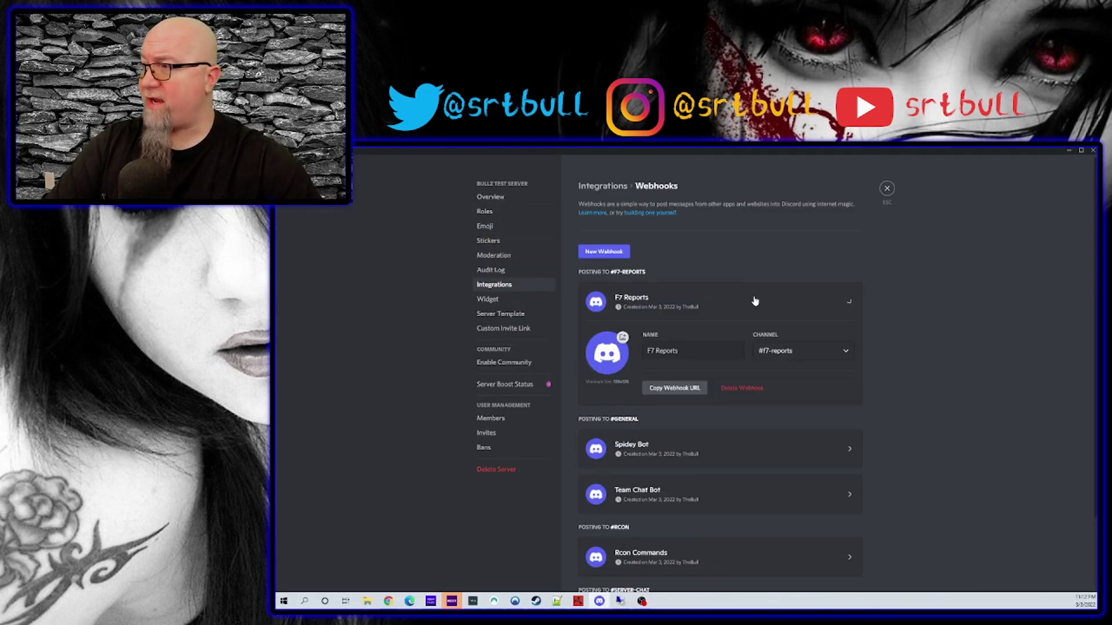
{"action": "left_click", "coordinate": [674, 388]}
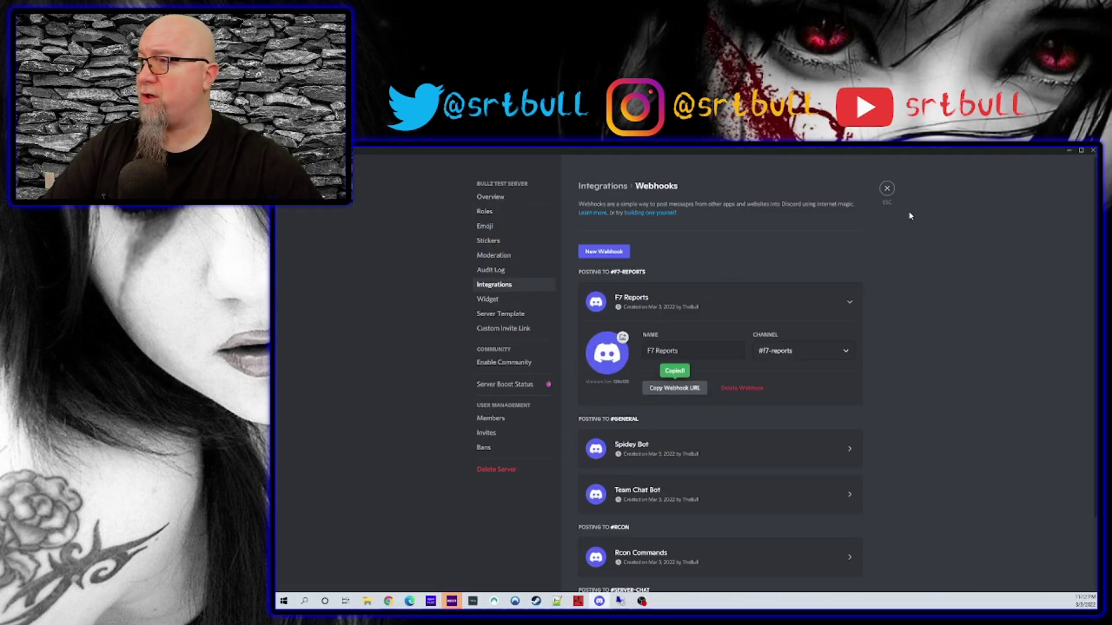
{"action": "key", "text": "alt+Tab"}
{"action": "left_click", "coordinate": [494, 437]}
{"action": "key", "text": "ctrl+v"}
{"action": "key", "text": "ctrl+plus"}
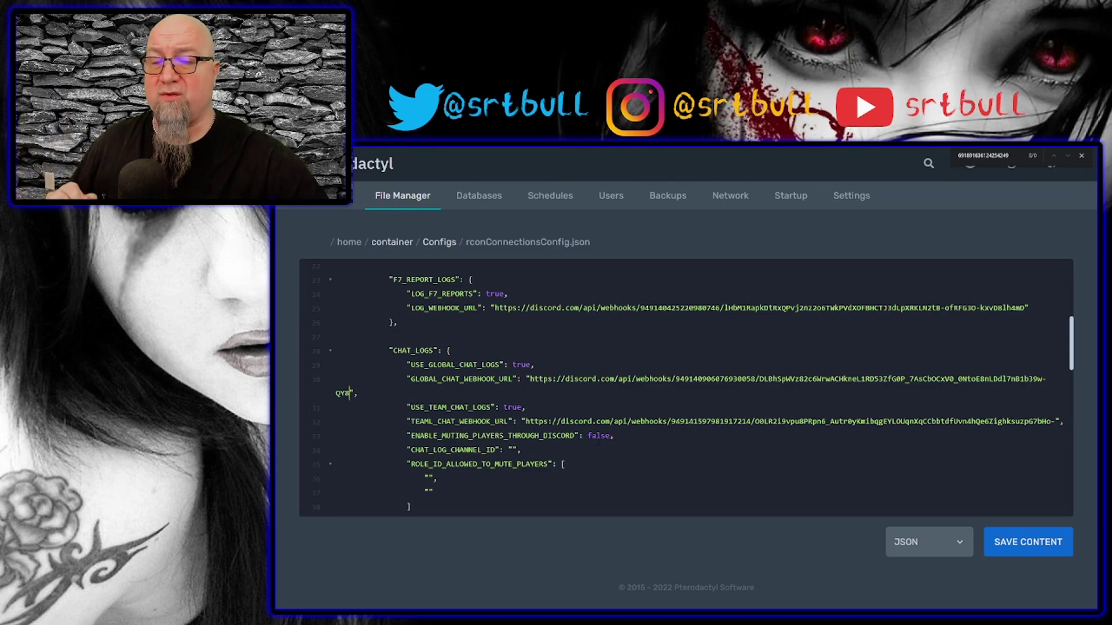
Bring the USE_POP_AS_A_BOT_STATUS section into view and highlight it.
{"action": "scroll", "coordinate": [686, 388], "scroll_direction": "down", "scroll_amount": 3}
{"action": "double_click", "coordinate": [444, 334]}
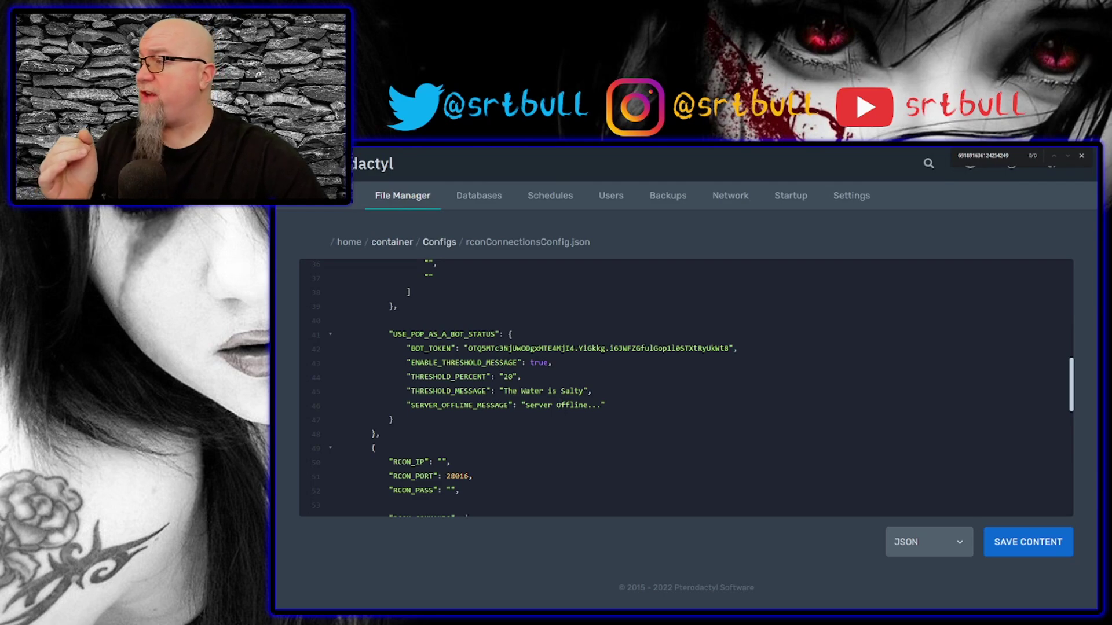
{"action": "double_click", "coordinate": [521, 348]}
{"action": "key", "text": "shift+Right"}
{"action": "key", "text": "shift+Right"}
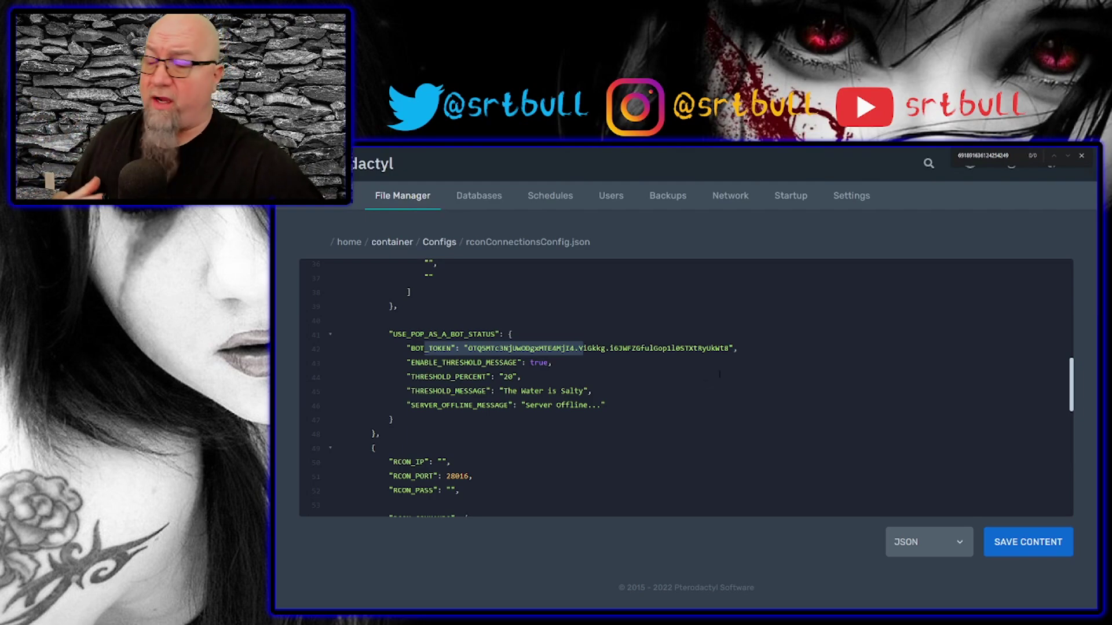
{"action": "double_click", "coordinate": [539, 363]}
{"action": "double_click", "coordinate": [508, 377]}
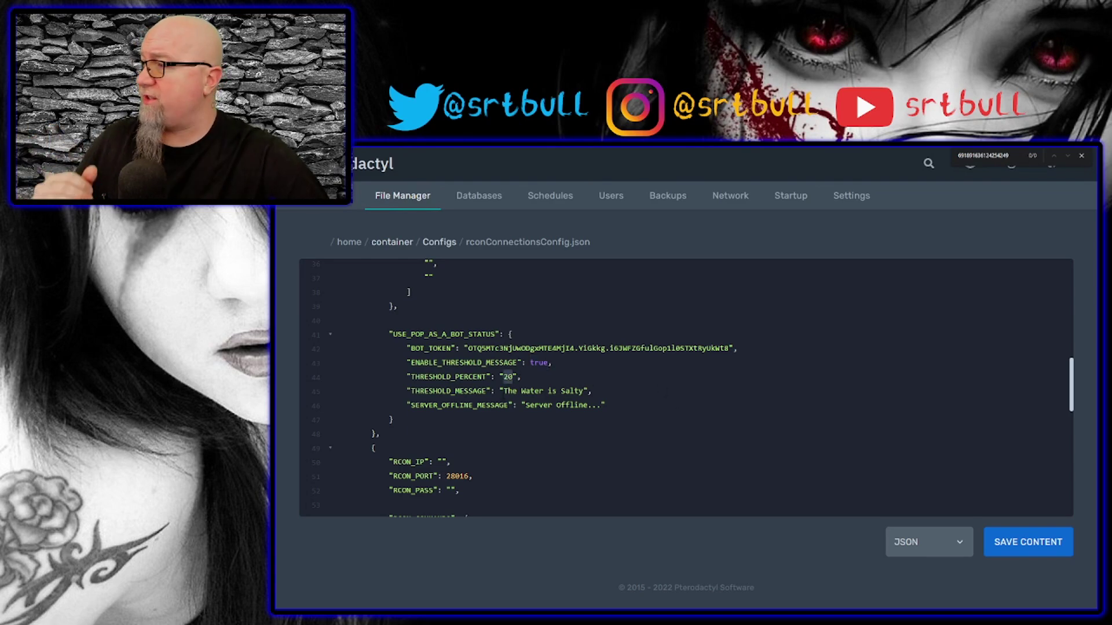
{"action": "left_click_drag", "start_coordinate": [503, 391], "coordinate": [579, 392]}
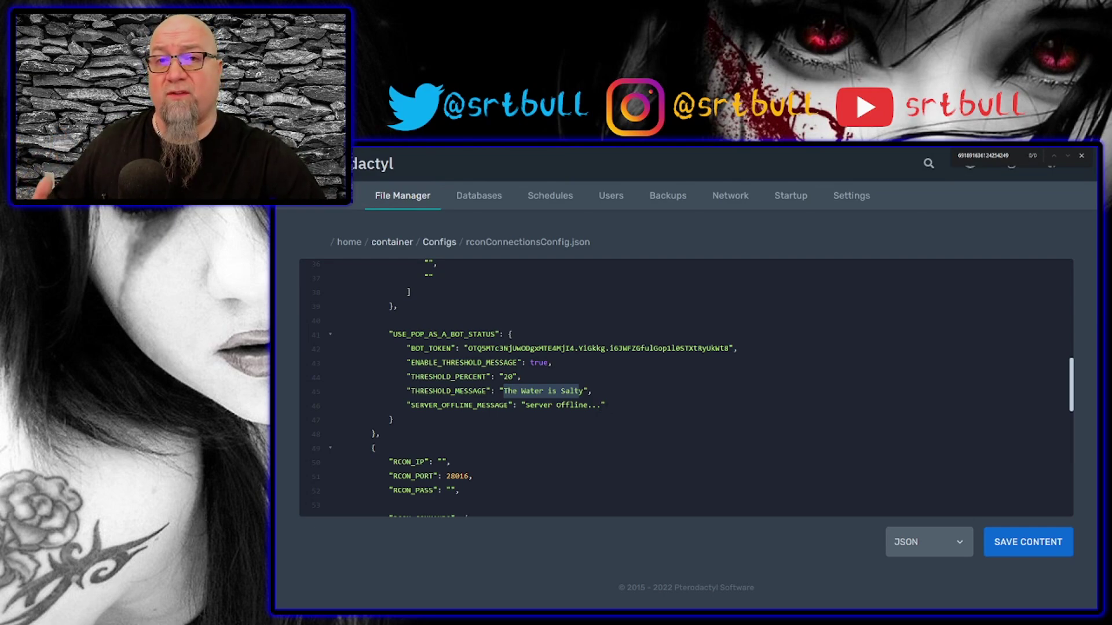
{"action": "left_click_drag", "start_coordinate": [526, 405], "coordinate": [601, 406]}
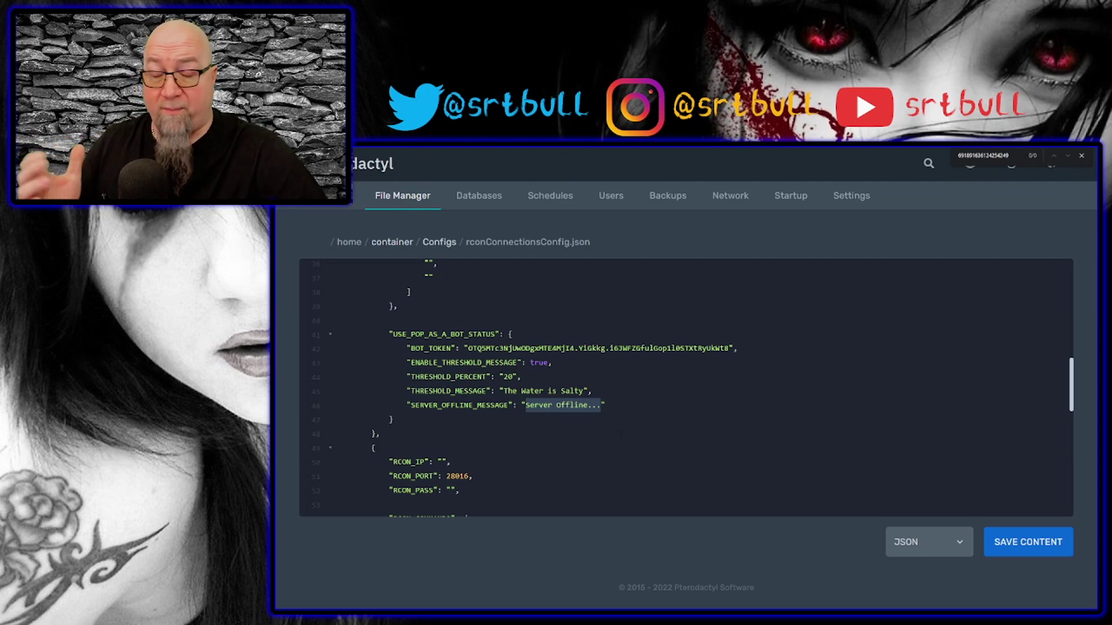
{"action": "scroll", "coordinate": [626, 436], "scroll_direction": "down", "scroll_amount": 3}
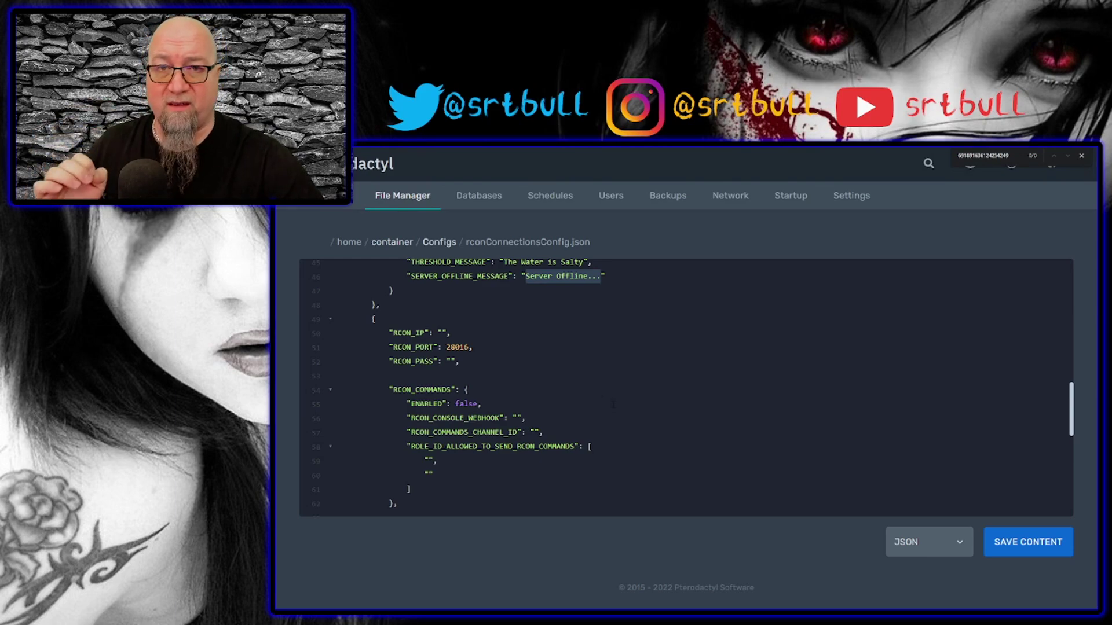
Save rconConnectionsConfig.json, return to Configs and open rustmapsConfig.json.
{"action": "left_click", "coordinate": [1023, 541]}
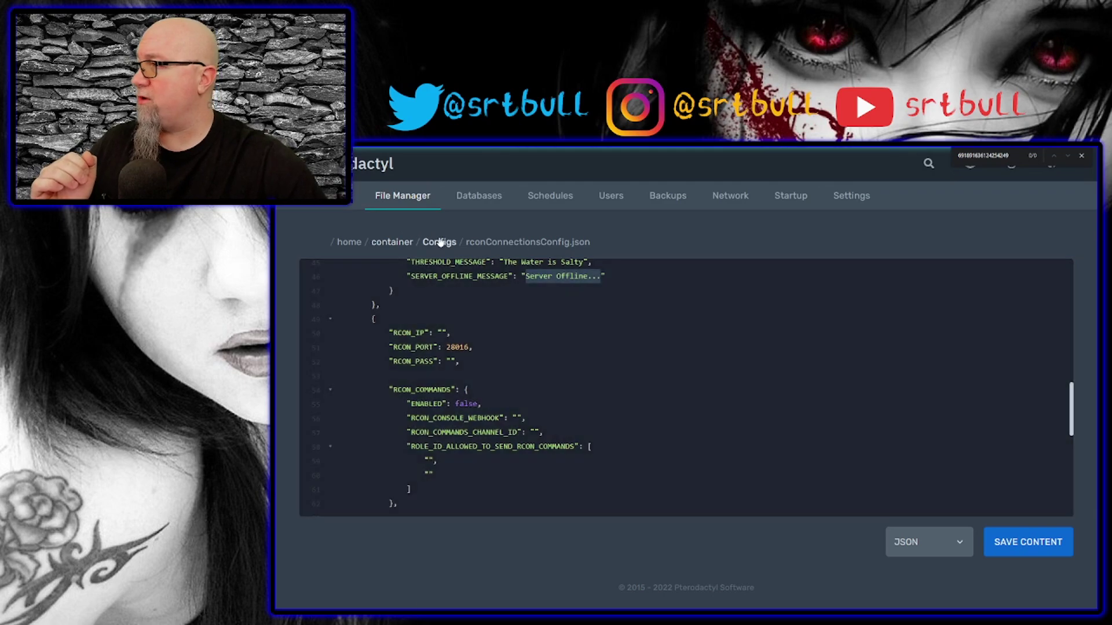
{"action": "left_click", "coordinate": [440, 242]}
{"action": "left_click", "coordinate": [389, 403]}
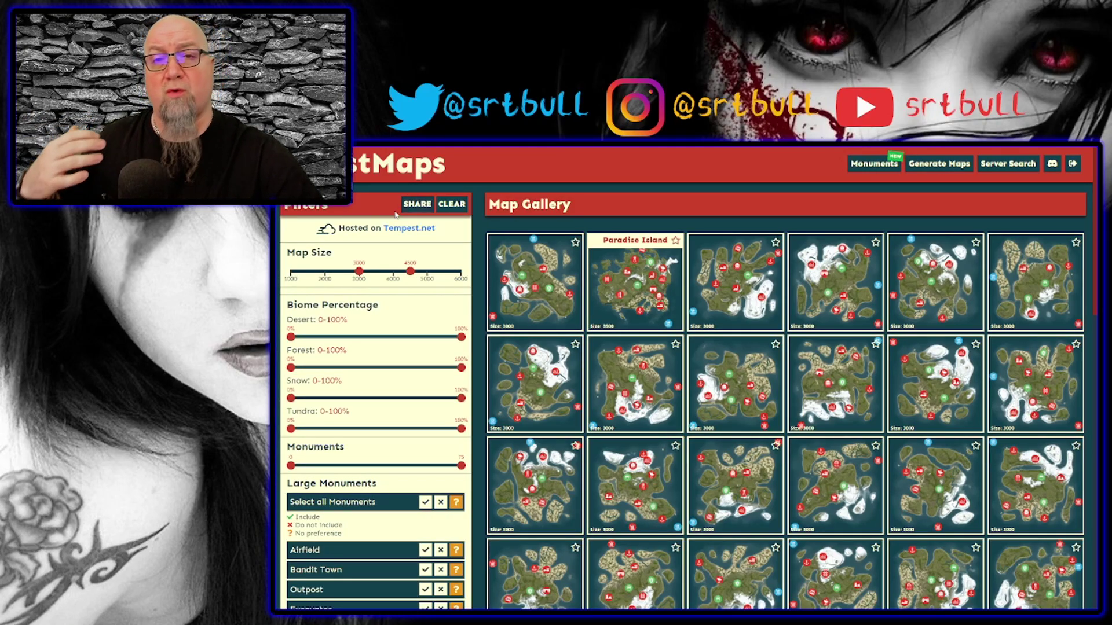
Go to the RustMaps map generation profile page via Generate Maps.
{"action": "left_click", "coordinate": [934, 168]}
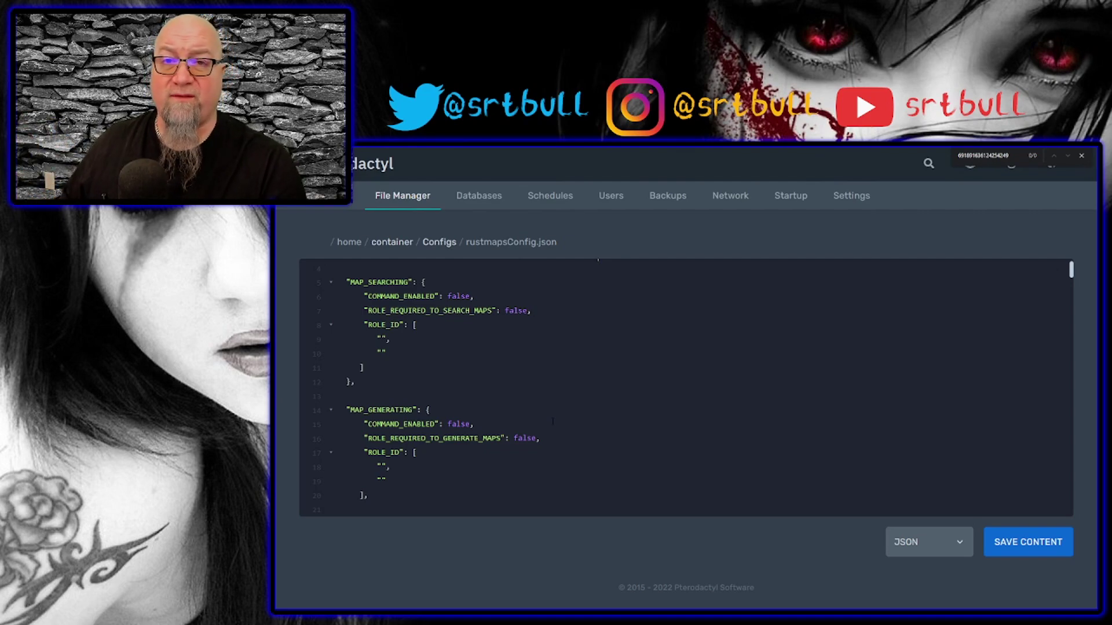
Save rustmapsConfig.json, return to the Configs folder, and start the bot server from the Console.
{"action": "scroll", "coordinate": [553, 421], "scroll_direction": "down", "scroll_amount": 20}
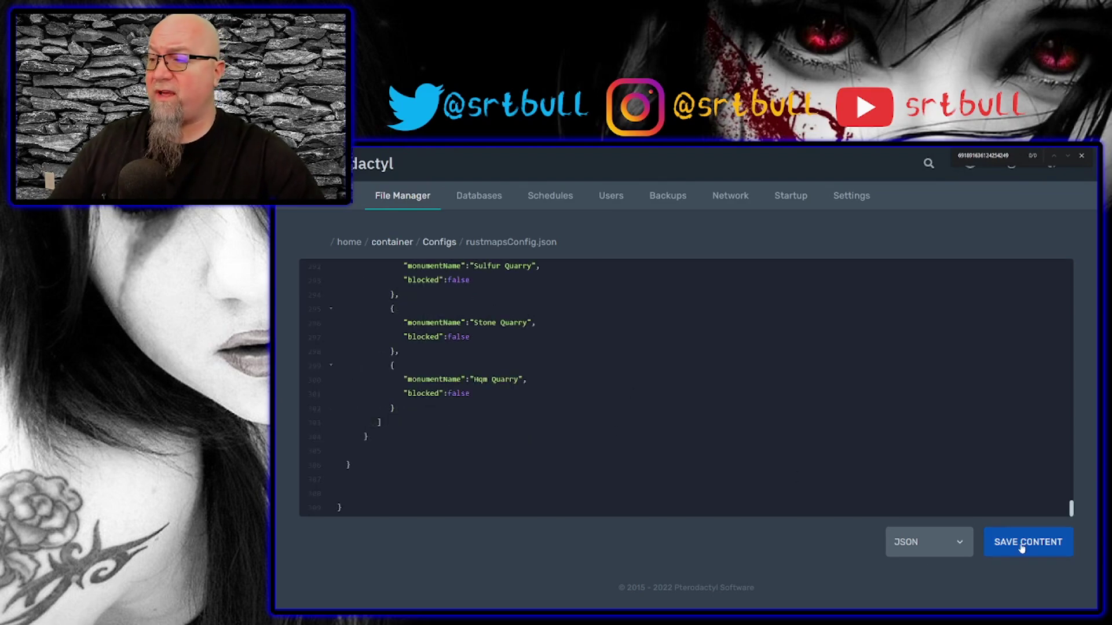
{"action": "left_click", "coordinate": [1022, 549]}
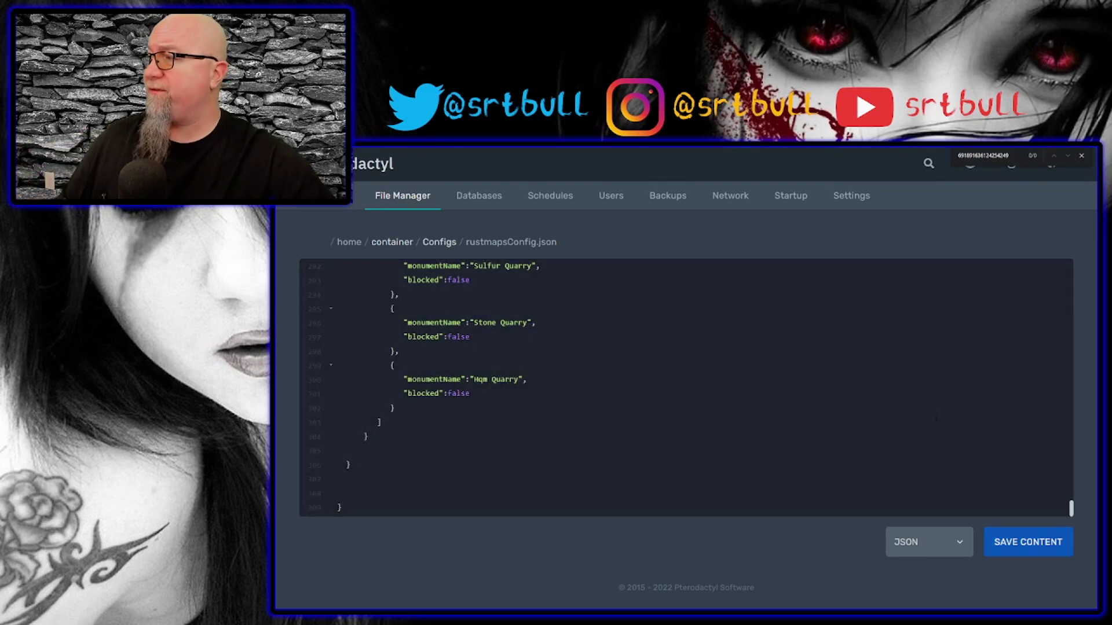
{"action": "left_click", "coordinate": [447, 243]}
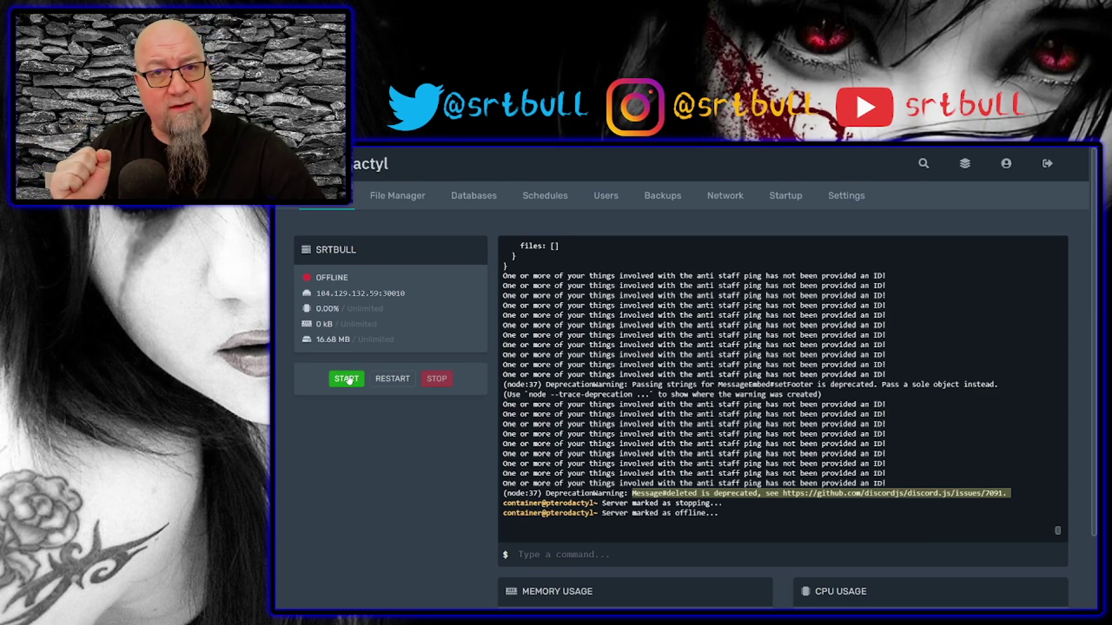
{"action": "left_click", "coordinate": [348, 380]}
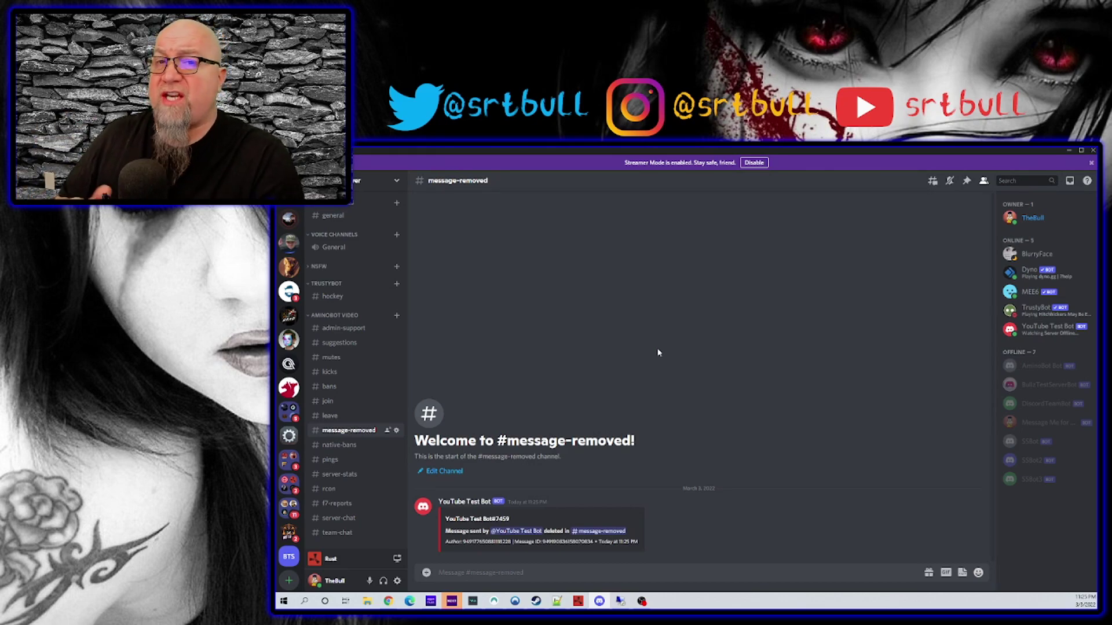
Send $help in the Discord channel so the bot lists its commands.
{"action": "type", "text": "She"}
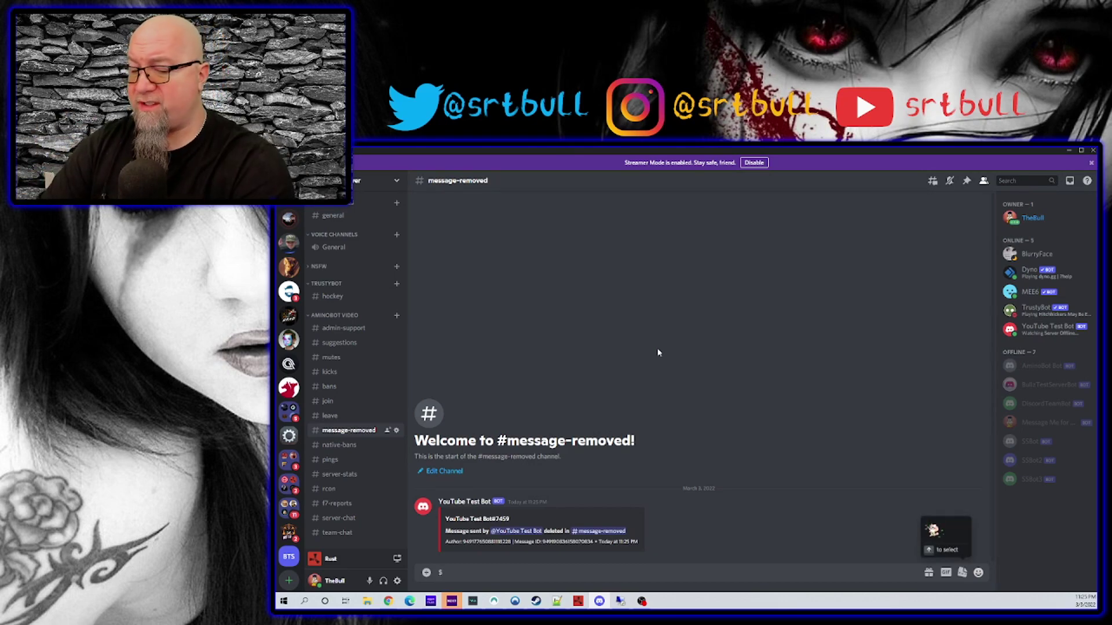
{"action": "type", "text": "lp"}
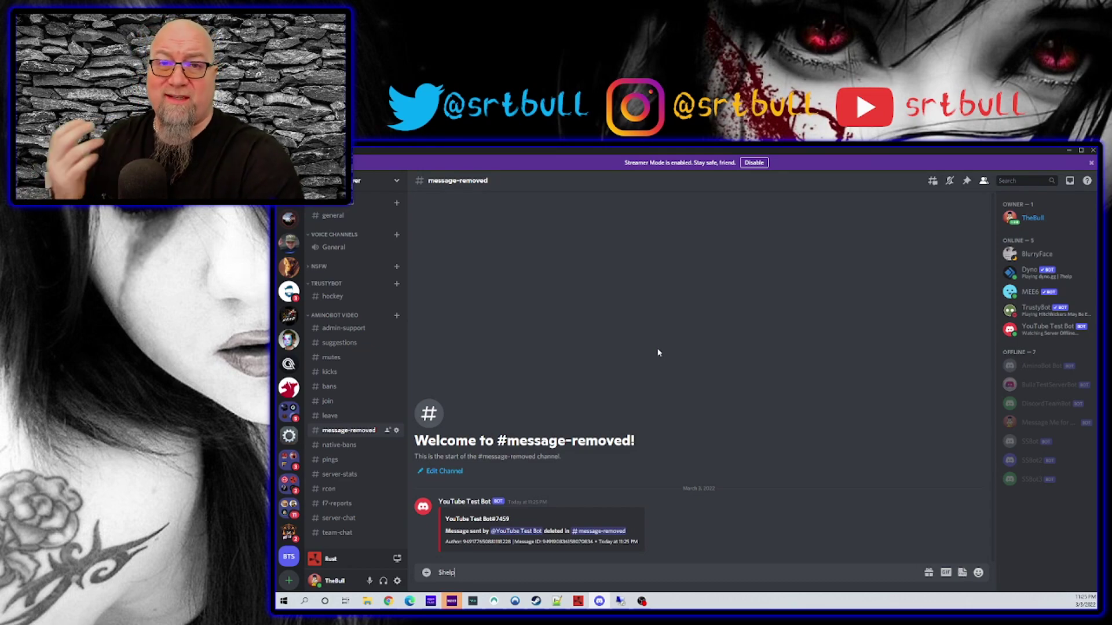
{"action": "key", "text": "Return"}
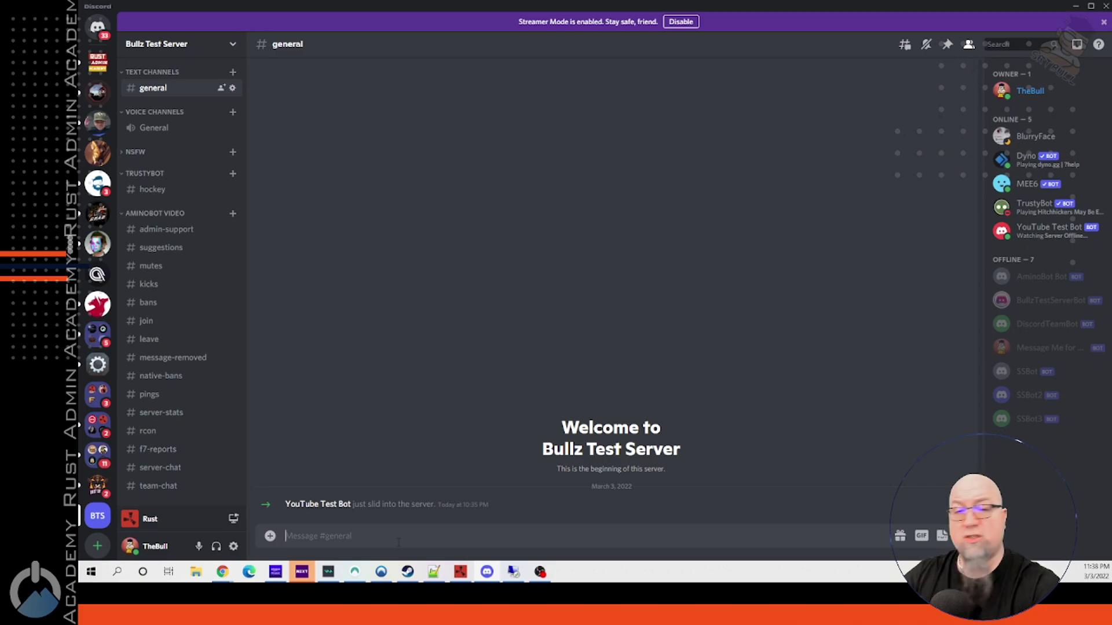
Send a pasted $stats request for a player and page through to the last stats page.
{"action": "key", "text": "ctrl+v"}
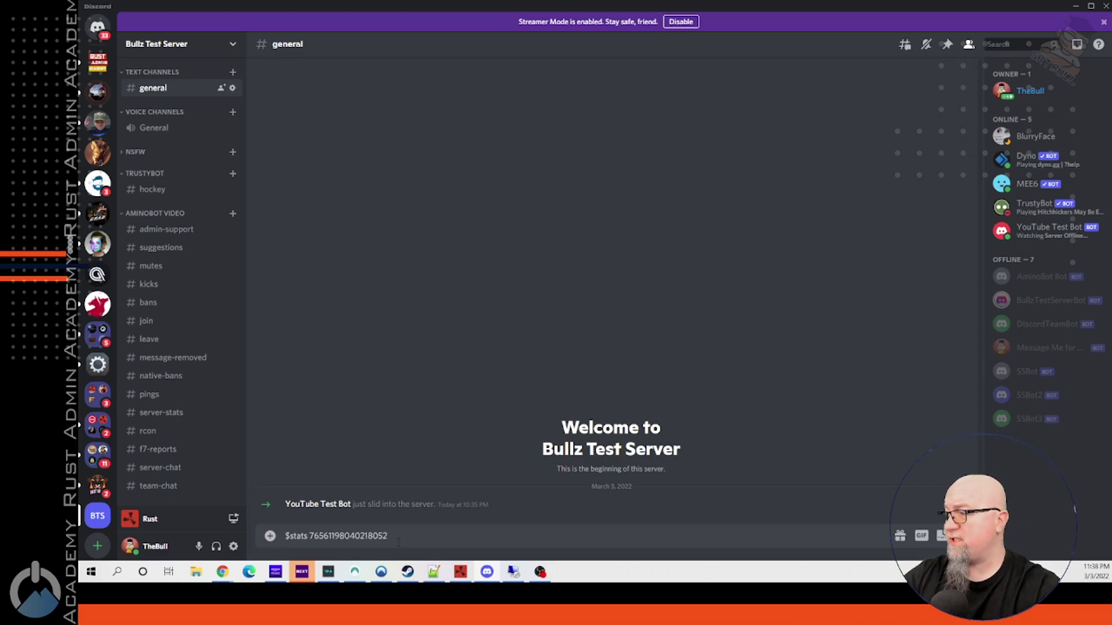
{"action": "key", "text": "Return"}
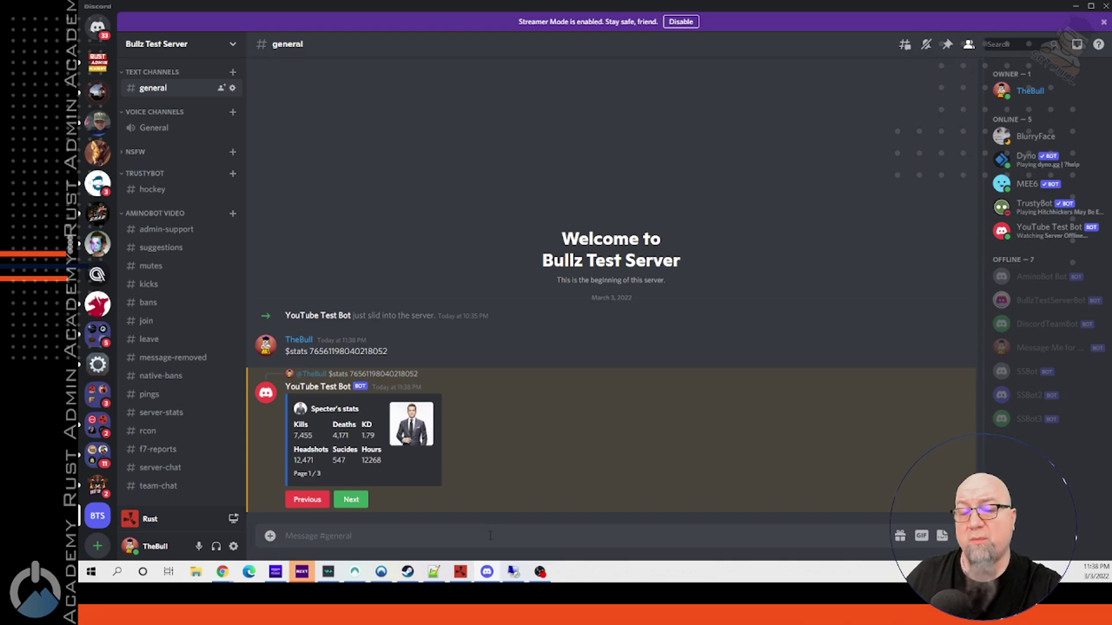
{"action": "left_click", "coordinate": [355, 501]}
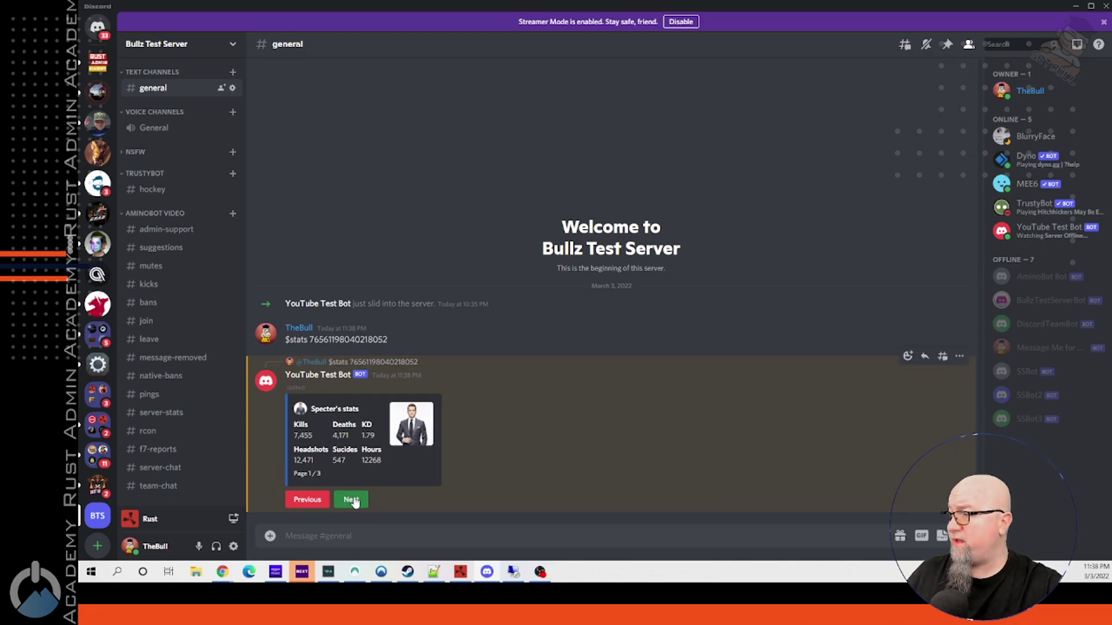
{"action": "left_click", "coordinate": [355, 501]}
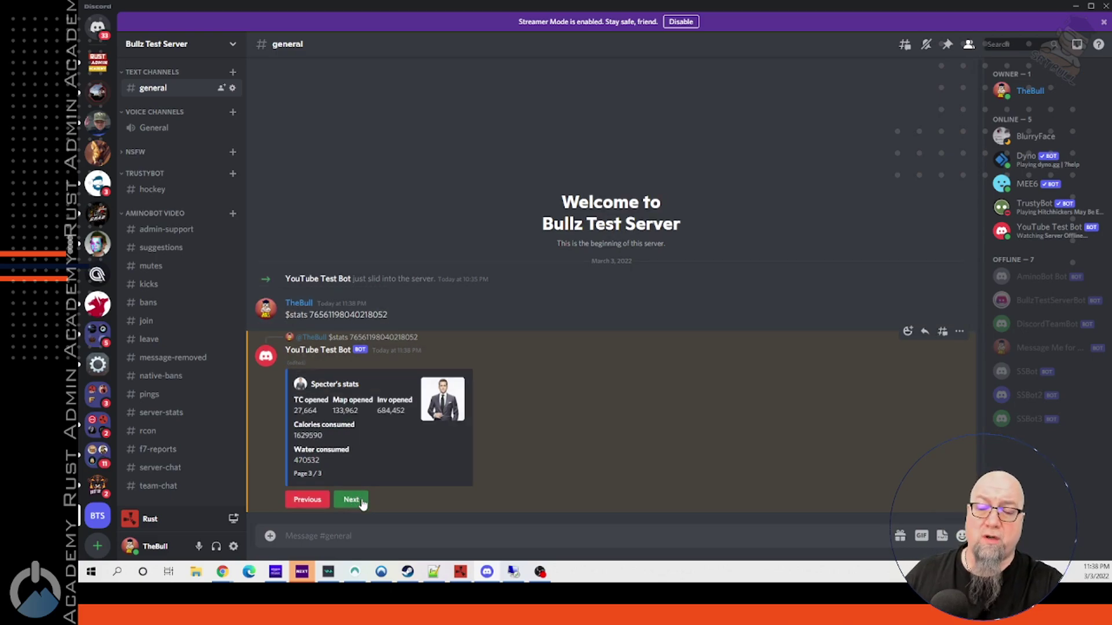
Send $hours with the player's Steam ID in #general.
{"action": "left_click", "coordinate": [545, 541]}
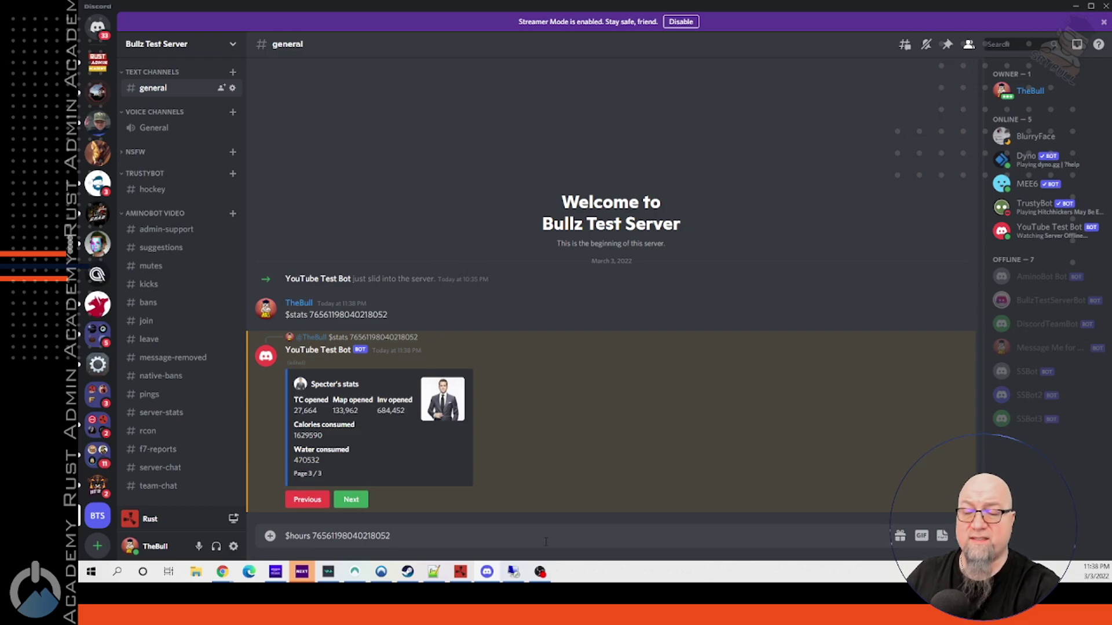
{"action": "key", "text": "Return"}
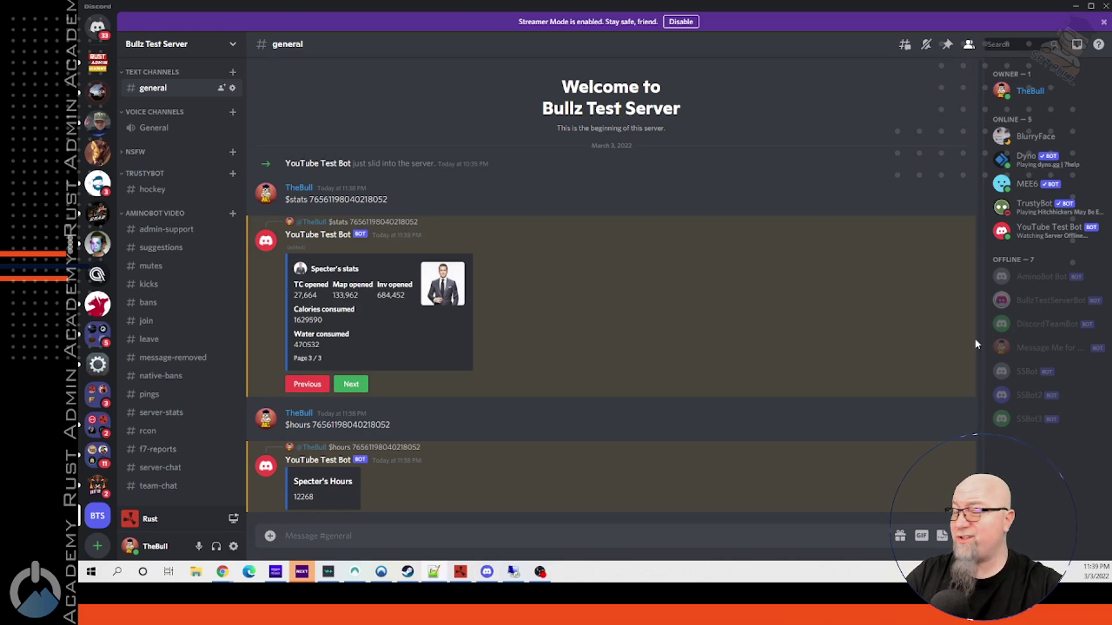
Send $code in #general and open the bot's direct message with the door code.
{"action": "left_click", "coordinate": [625, 528]}
{"action": "type", "text": "$code"}
{"action": "key", "text": "Return"}
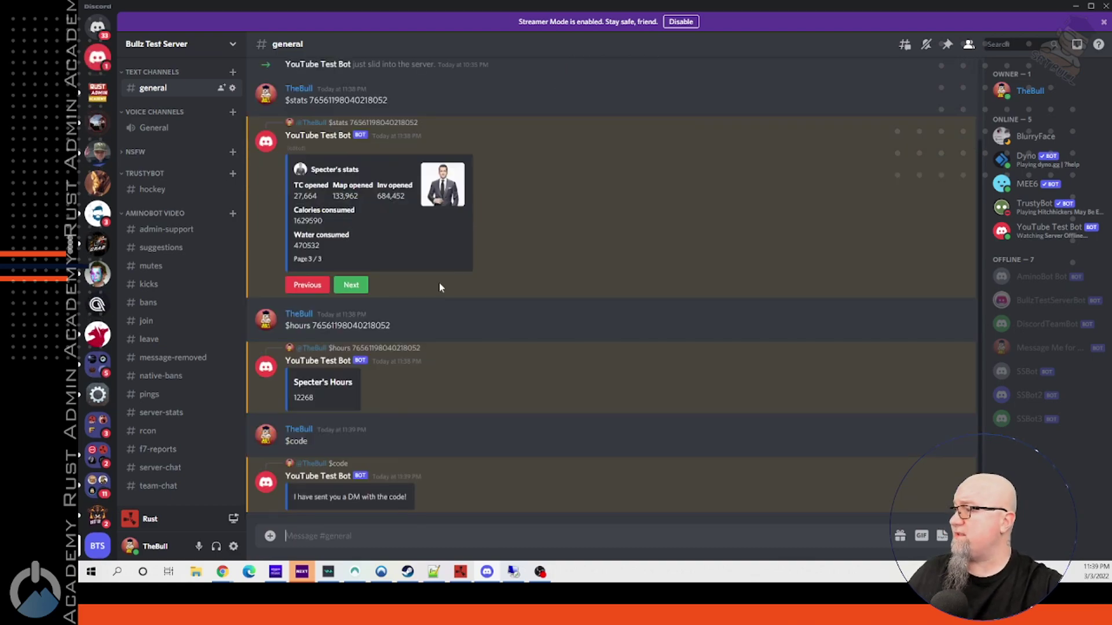
{"action": "left_click", "coordinate": [97, 57]}
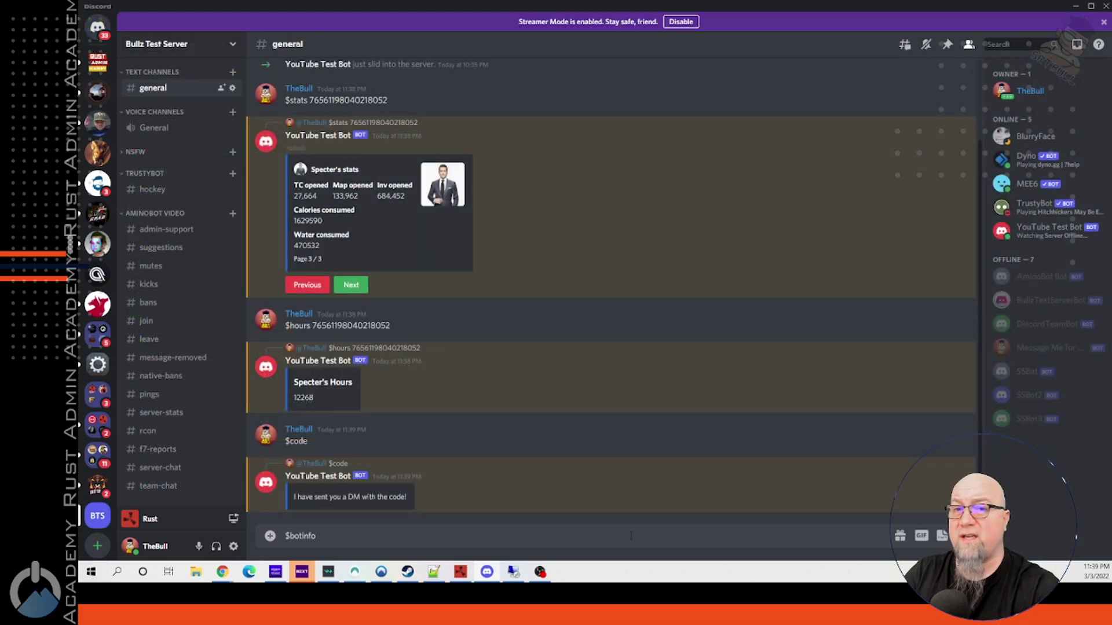
Send $botinfo and $discordinfo to the bot in #general.
{"action": "key", "text": "Return"}
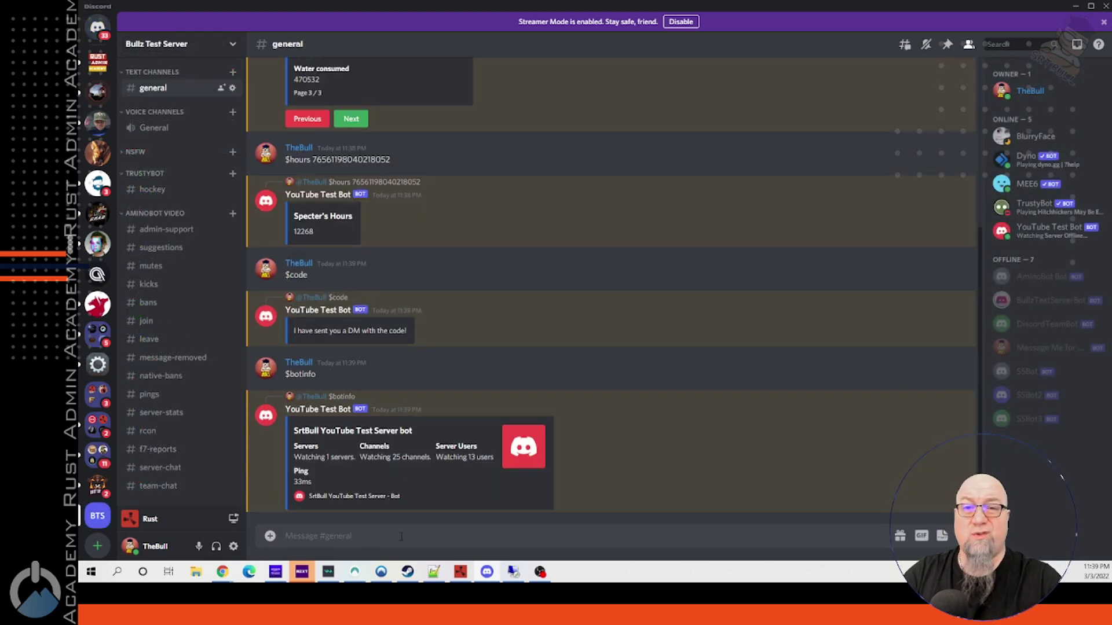
{"action": "type", "text": "$discordinfo"}
{"action": "key", "text": "Return"}
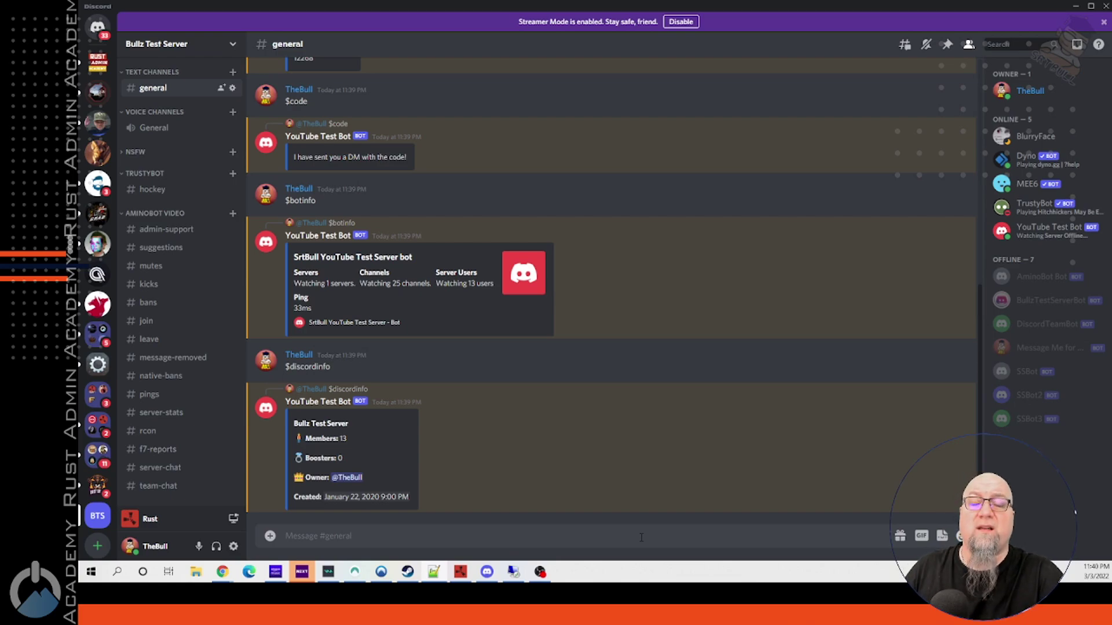
Suggest 'Let's go get ice cream', confirm it in #suggestions, then send $server in #general.
{"action": "type", "text": "$suggest"}
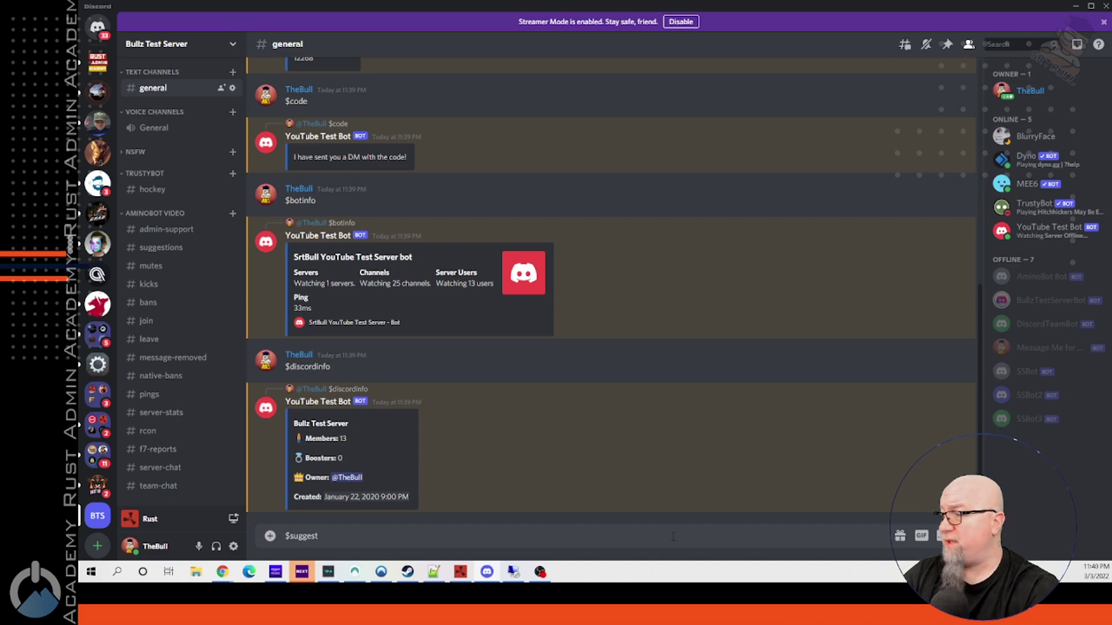
{"action": "type", "text": "Let's go get ice cream"}
{"action": "key", "text": "Return"}
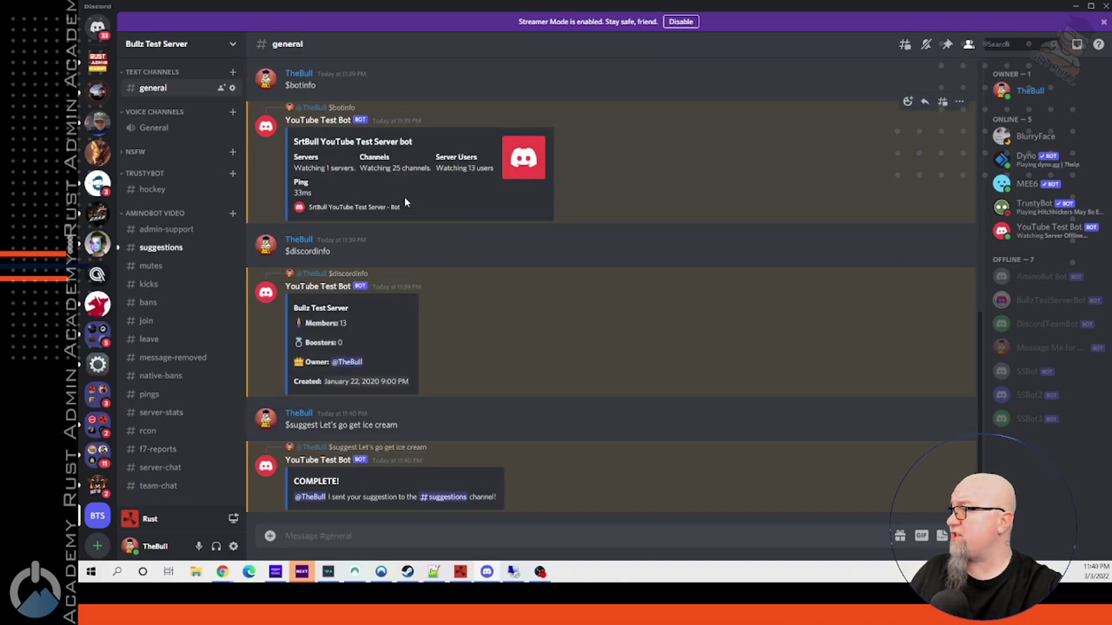
{"action": "left_click", "coordinate": [162, 248]}
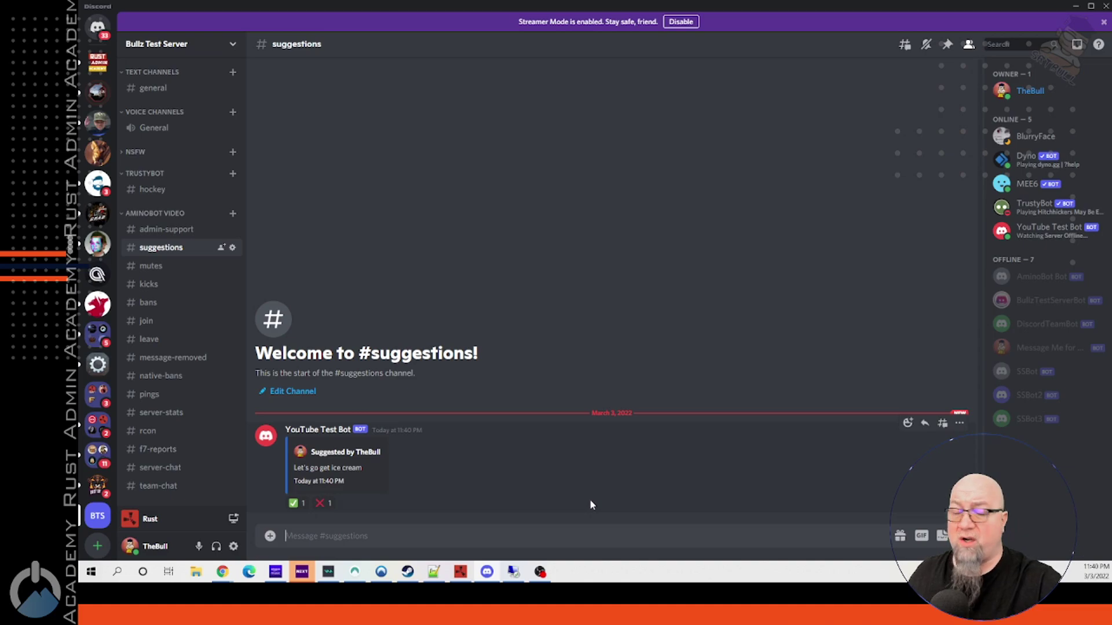
{"action": "key", "text": "alt+Left"}
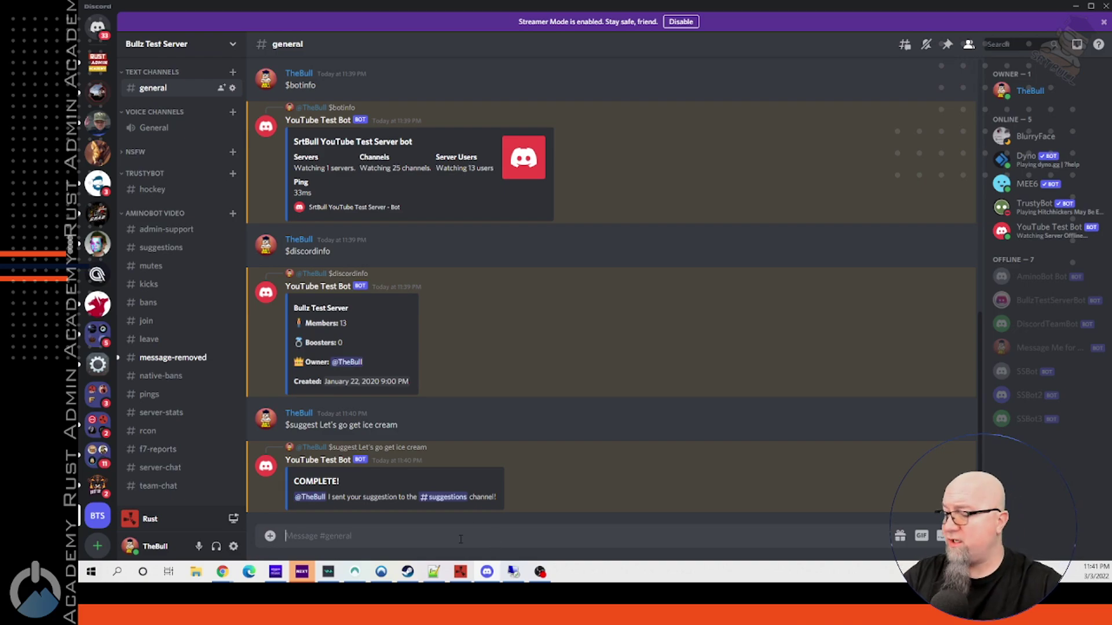
{"action": "type", "text": "$servers"}
{"action": "key", "text": "Return"}
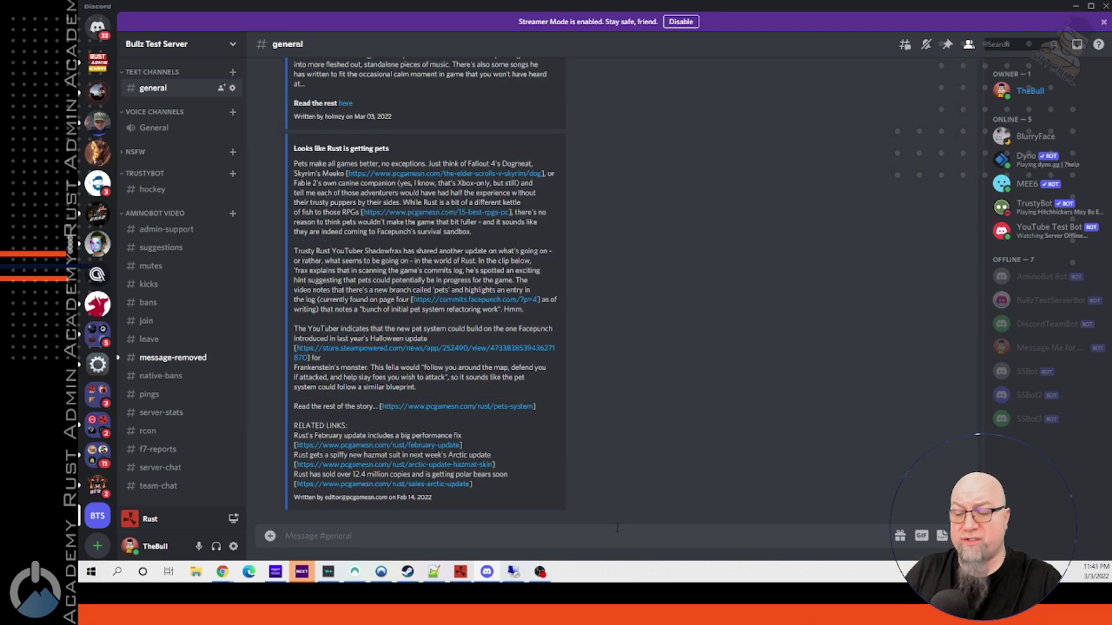
Fetch articles with $rustnews, then draft $mute with a copied member ID, editing 1d to 12h.
{"action": "type", "text": "$rustn"}
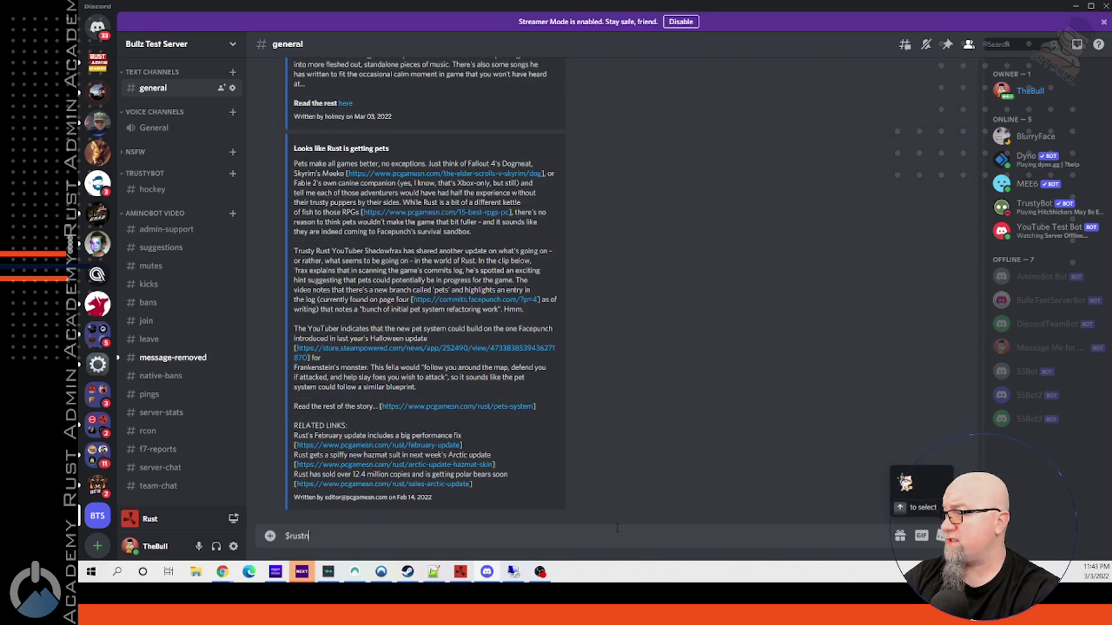
{"action": "type", "text": "ews 1"}
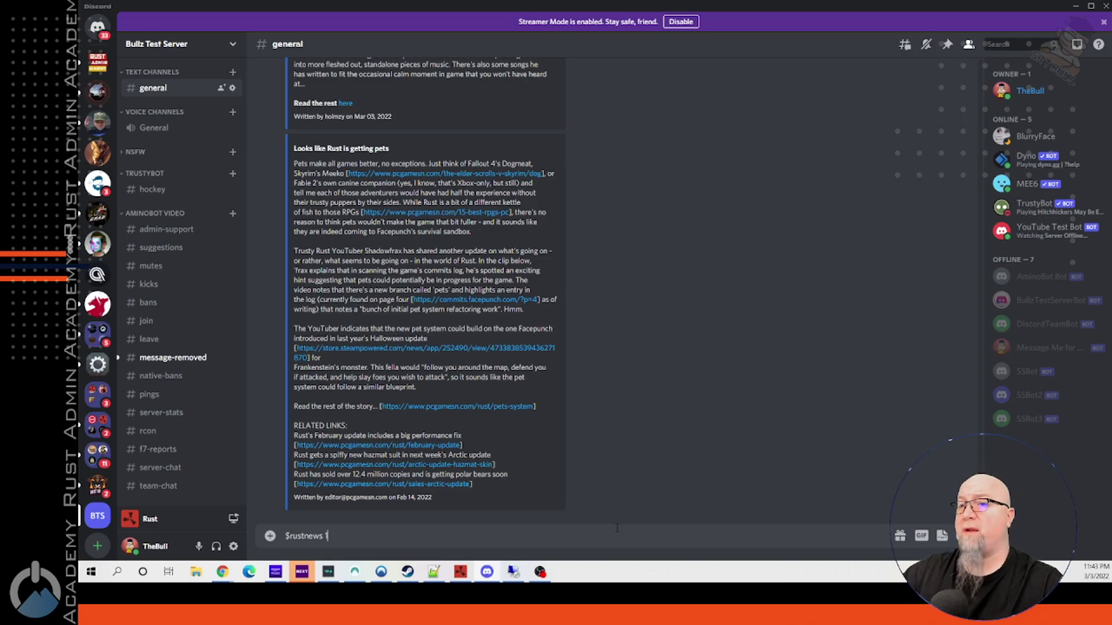
{"action": "key", "text": "Return"}
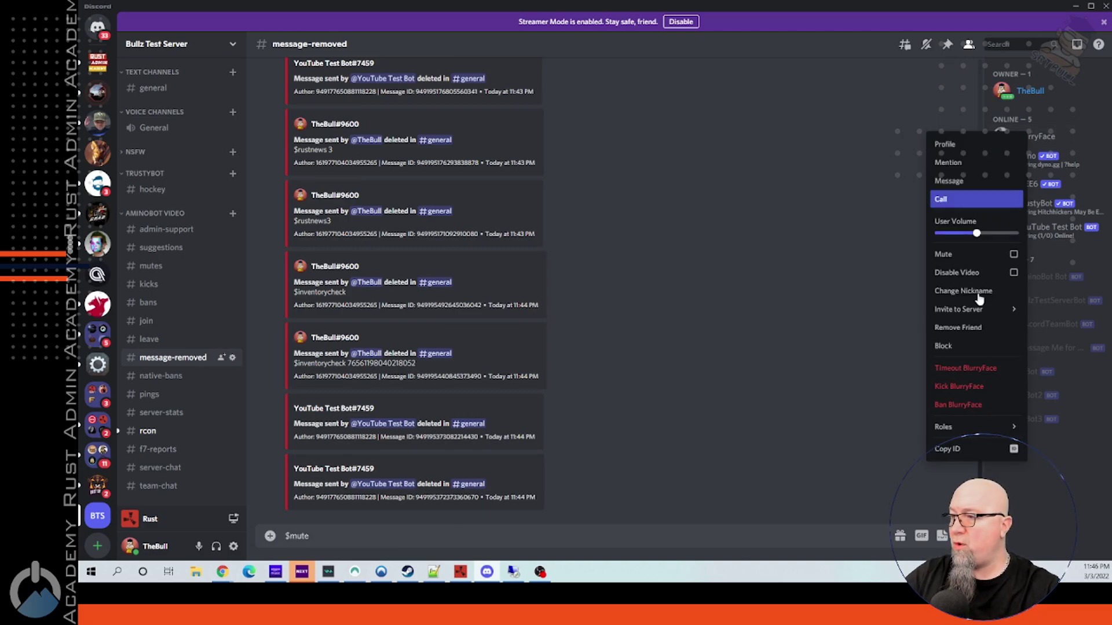
{"action": "left_click", "coordinate": [957, 457]}
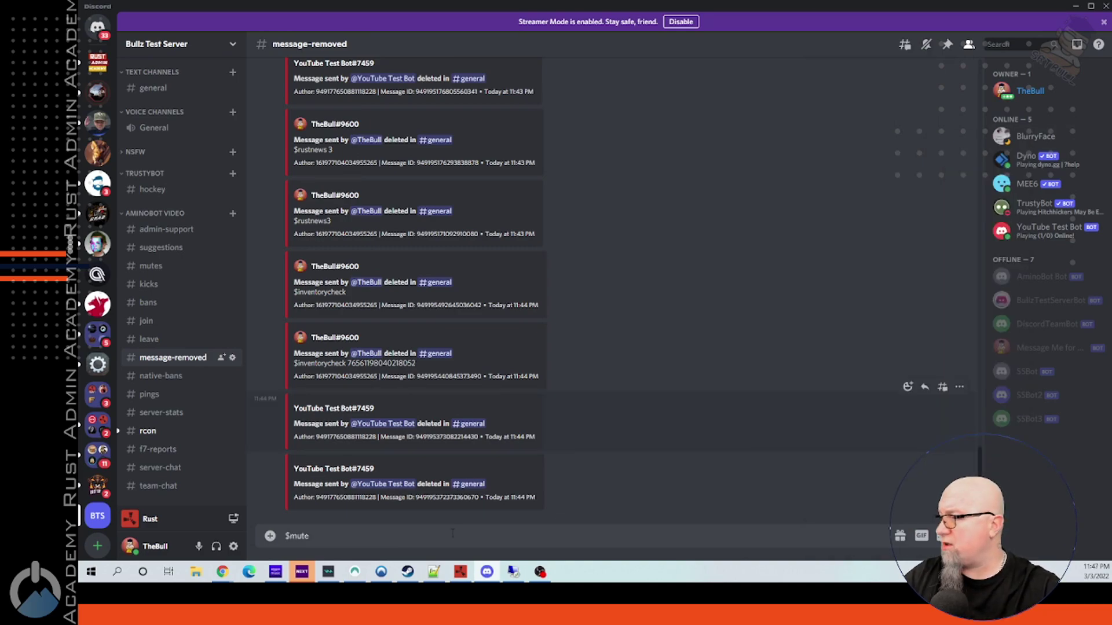
{"action": "key", "text": "ctrl+v"}
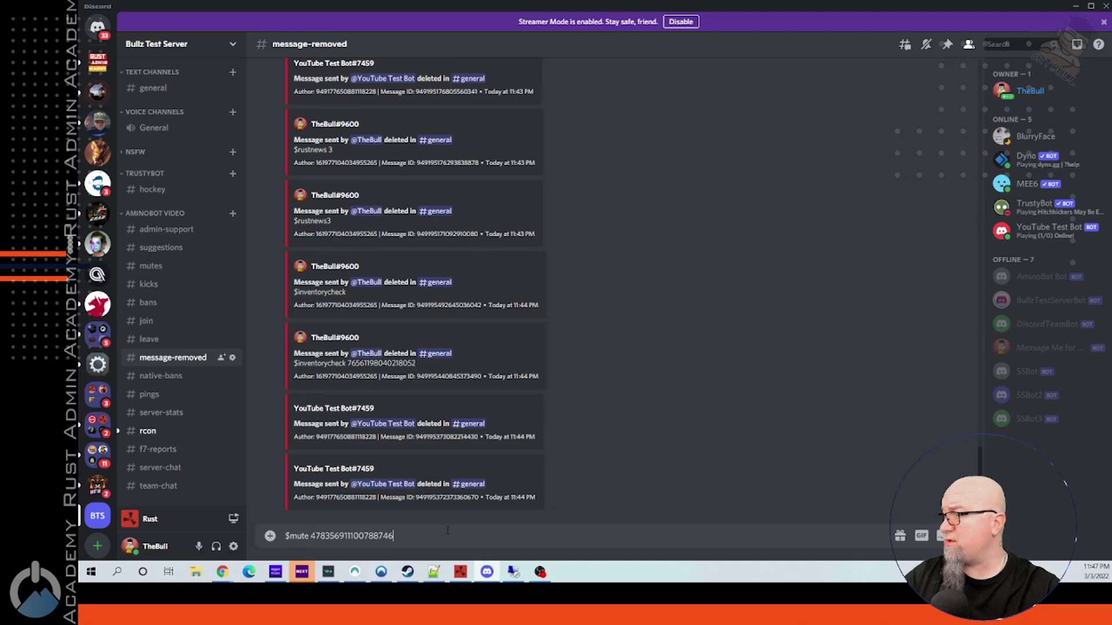
{"action": "type", "text": "1d"}
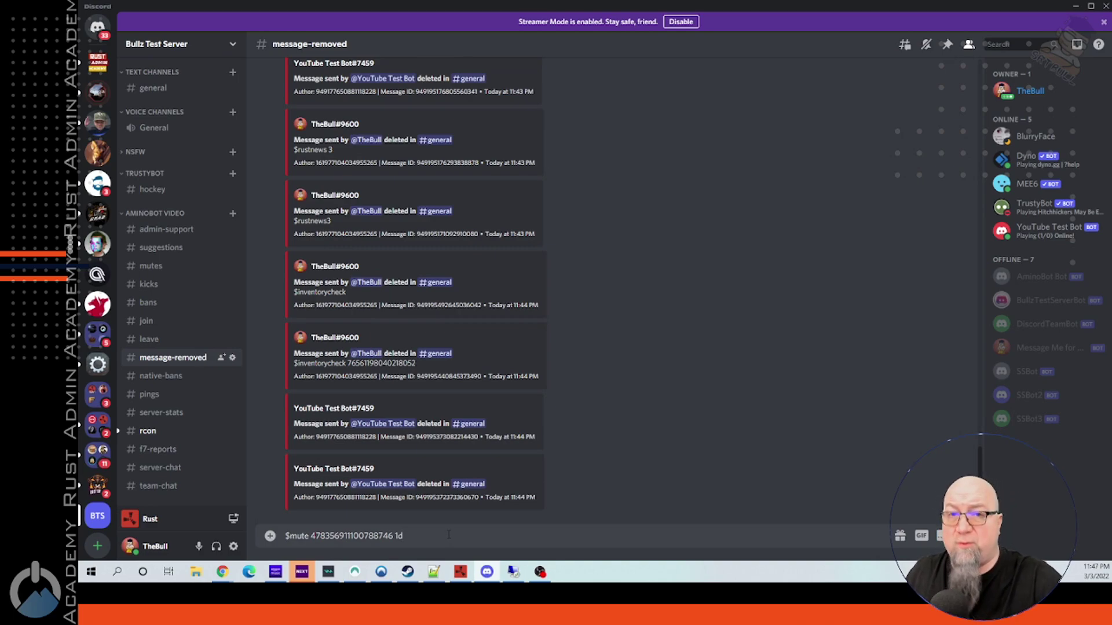
{"action": "double_click", "coordinate": [436, 534]}
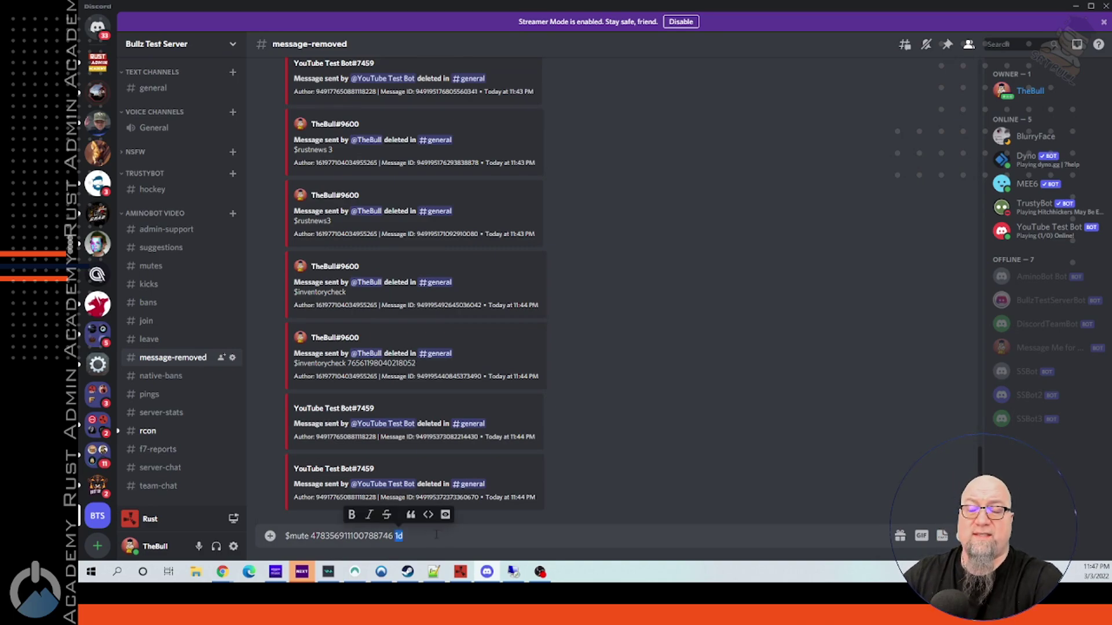
{"action": "type", "text": "12h"}
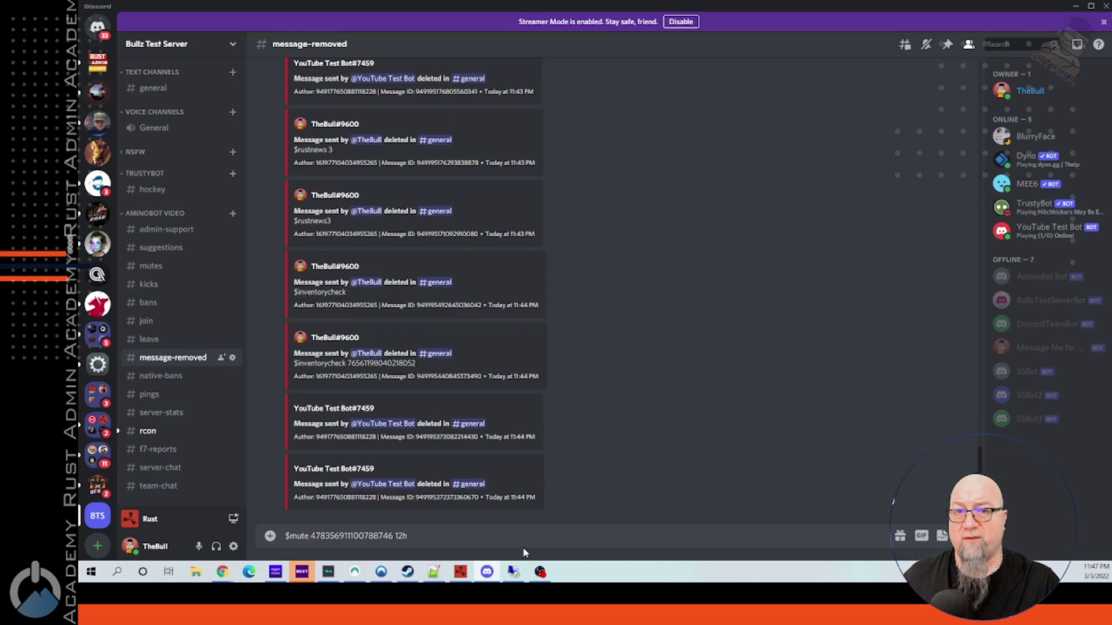
{"action": "key", "text": "alt+Left"}
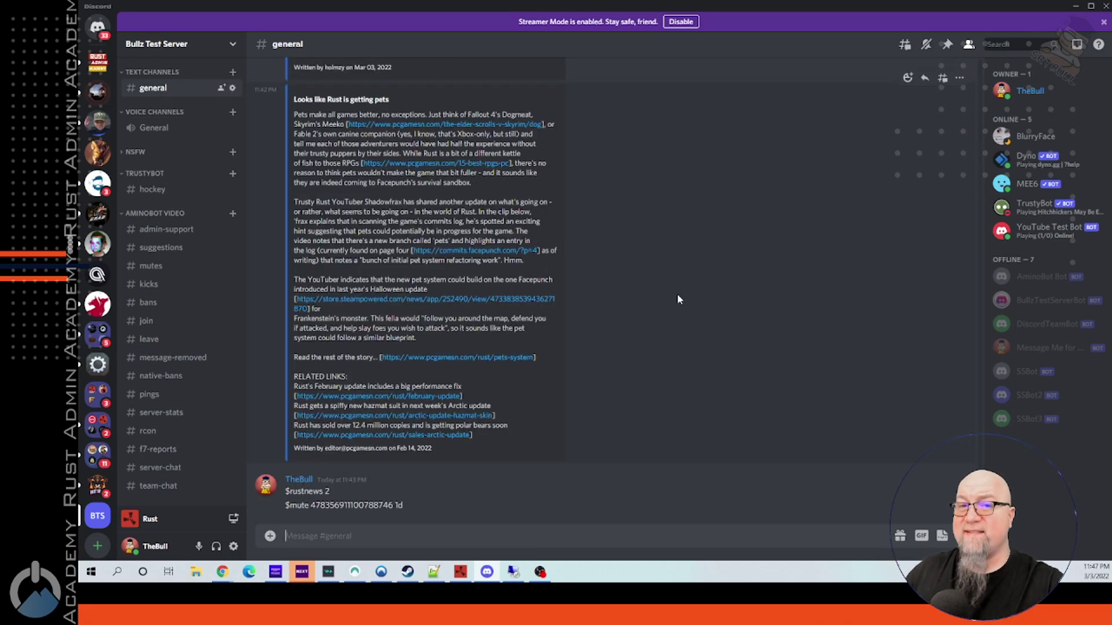
Review the #rcon status embed and relayed game chat in #server-chat, then return to #rcon's newest posts.
{"action": "left_click", "coordinate": [146, 432]}
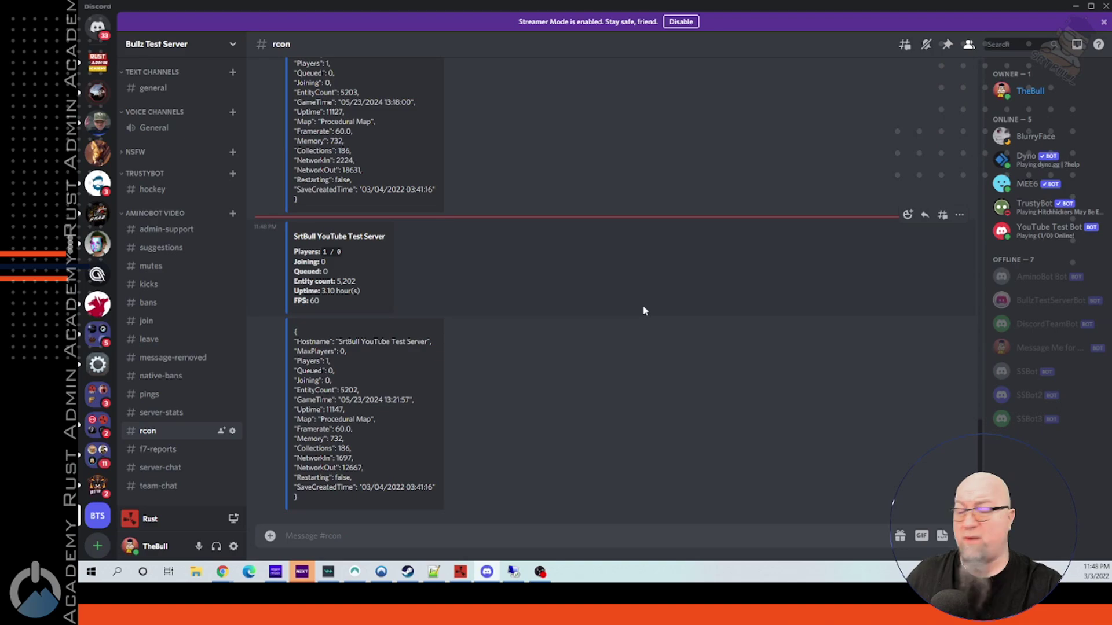
{"action": "left_click_drag", "start_coordinate": [343, 303], "coordinate": [292, 251]}
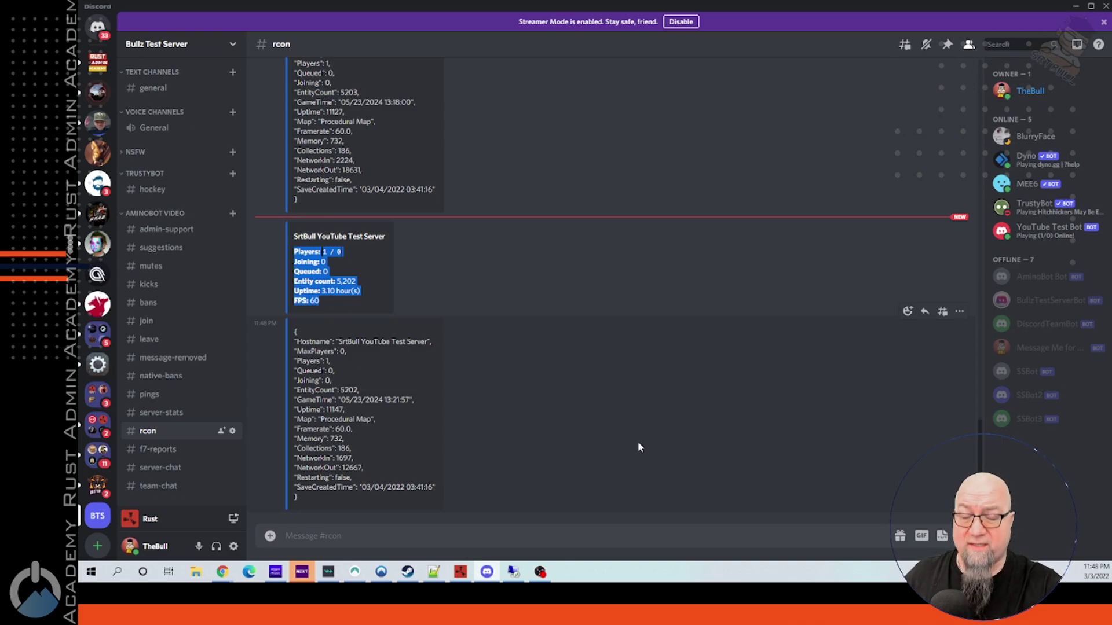
{"action": "left_click", "coordinate": [636, 463]}
{"action": "key", "text": "alt+shift+Down"}
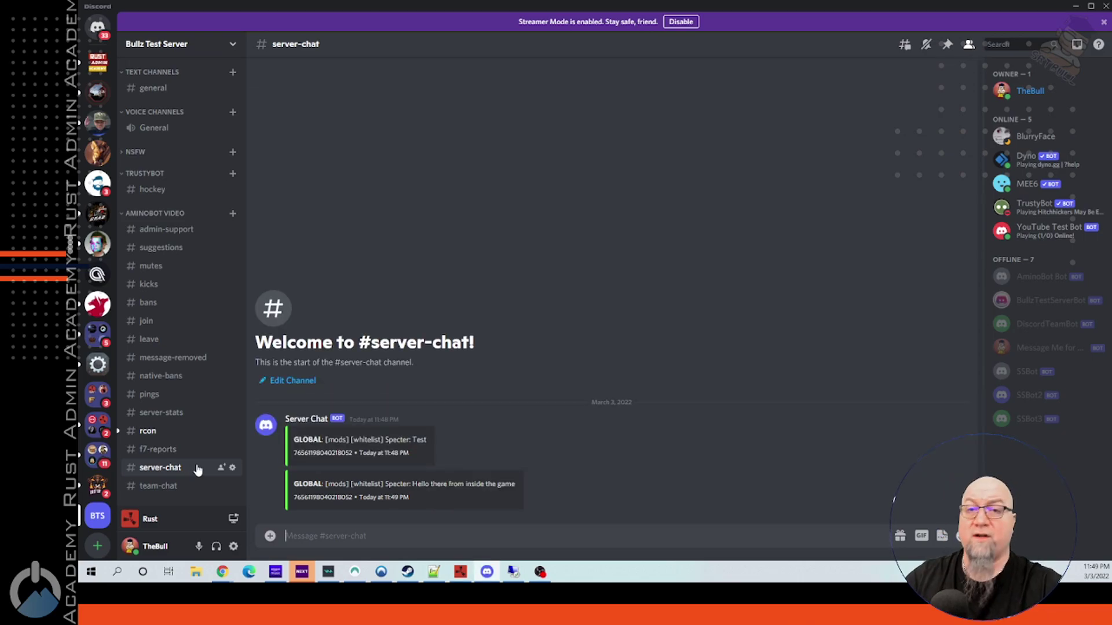
{"action": "left_click", "coordinate": [149, 431]}
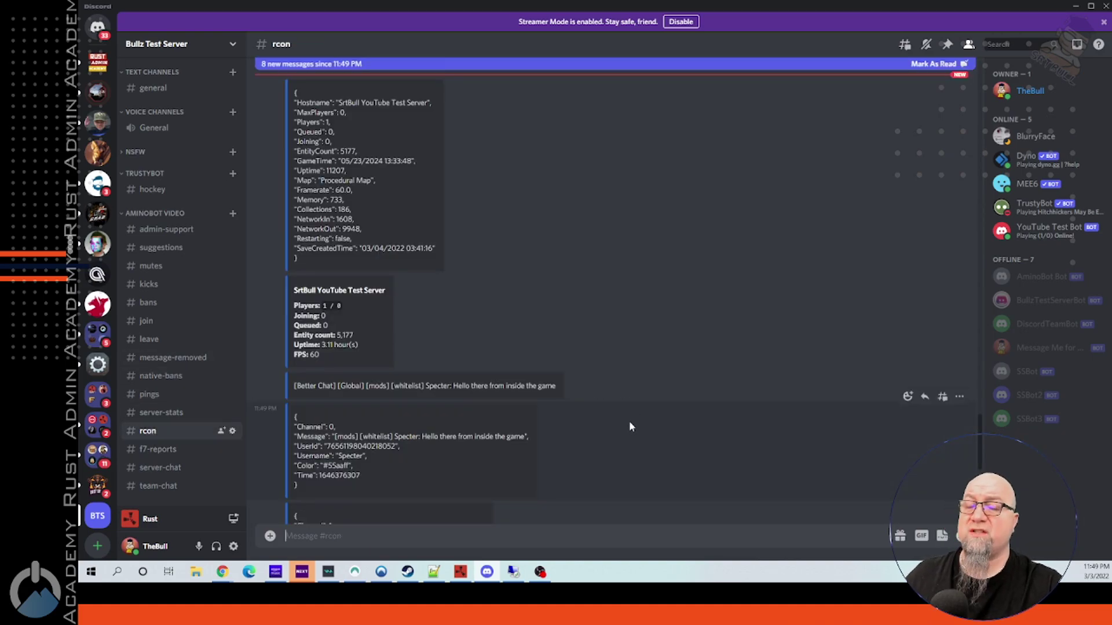
{"action": "scroll", "coordinate": [653, 416], "scroll_direction": "down", "scroll_amount": 10}
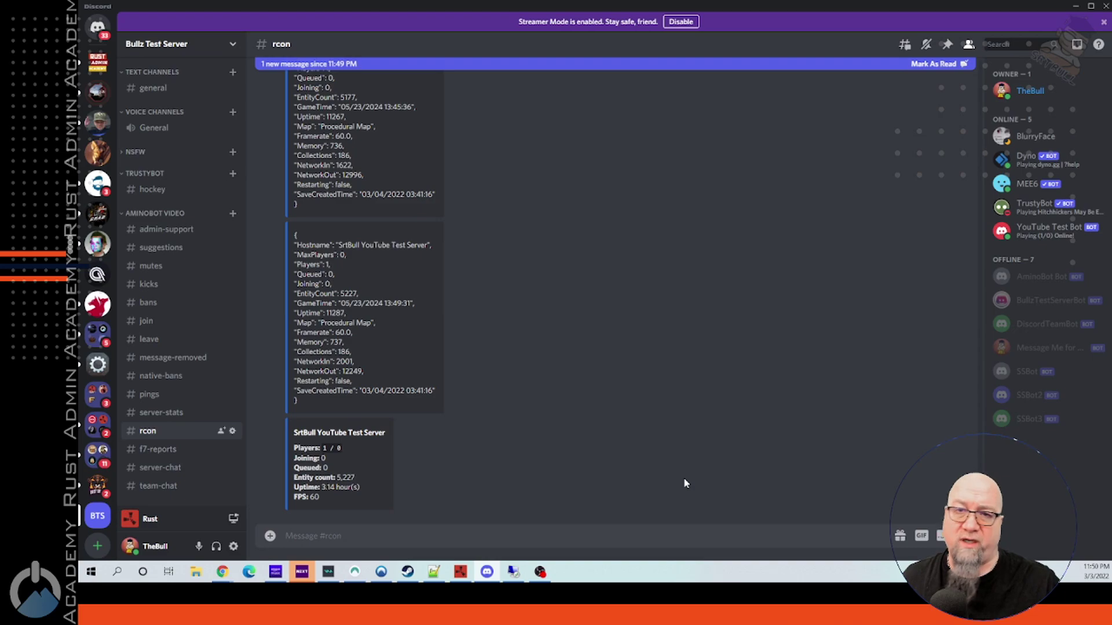
Send $help in #general, then scroll the bot's web page to its install steps and packages.
{"action": "left_click", "coordinate": [153, 87]}
{"action": "type", "text": "$help"}
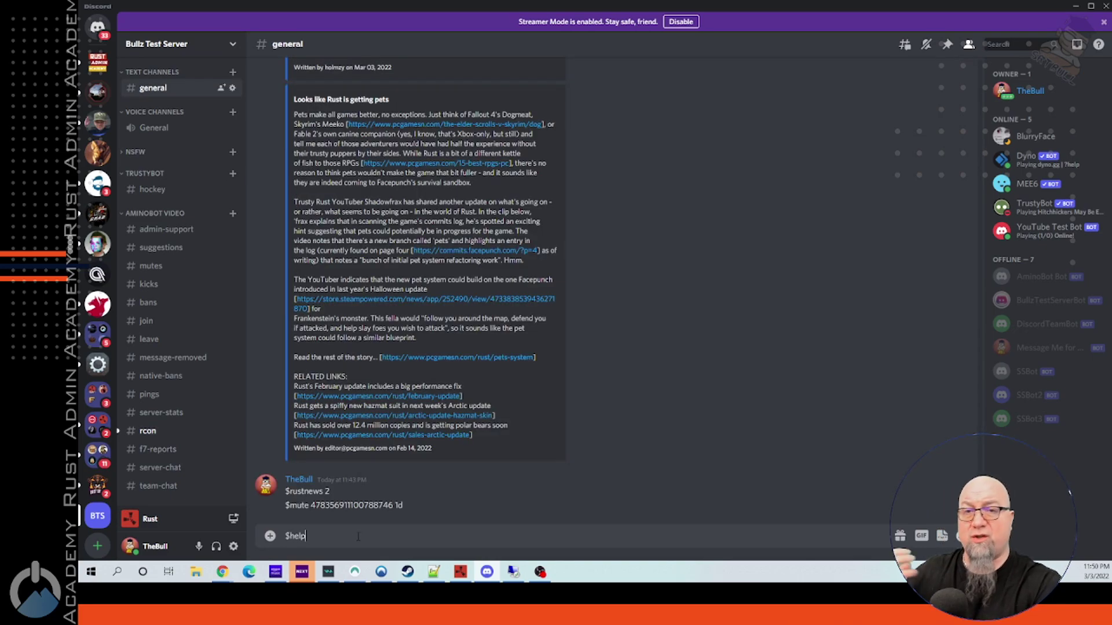
{"action": "key", "text": "Return"}
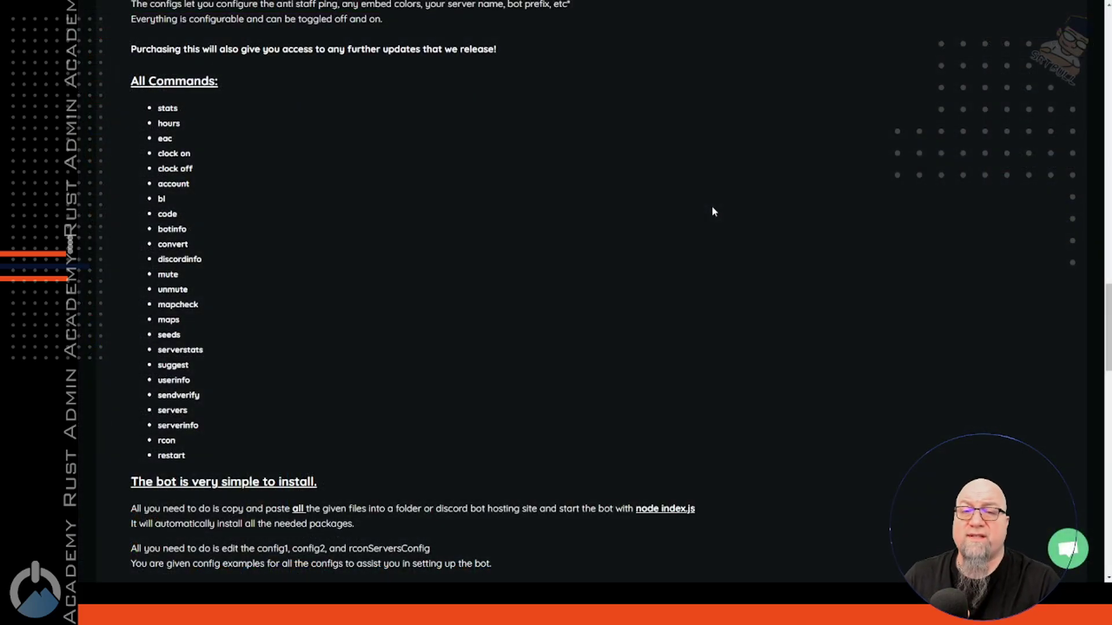
{"action": "scroll", "coordinate": [712, 208], "scroll_direction": "down", "scroll_amount": 3}
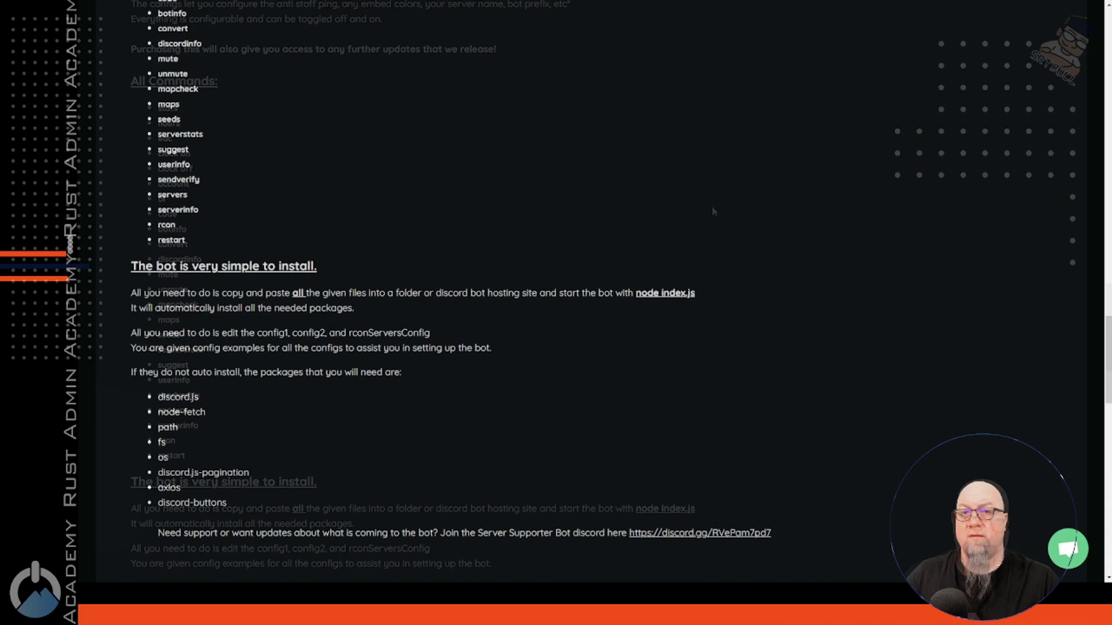